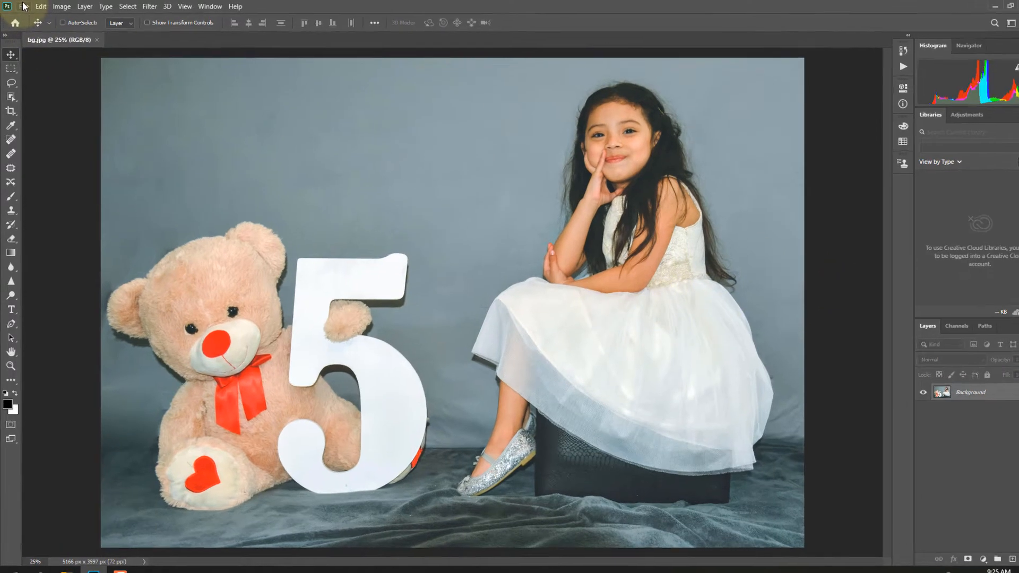
Place the h1 image (the HAPPY lettering) into the photo as an embedded layer and commit the placement.
click(22, 5)
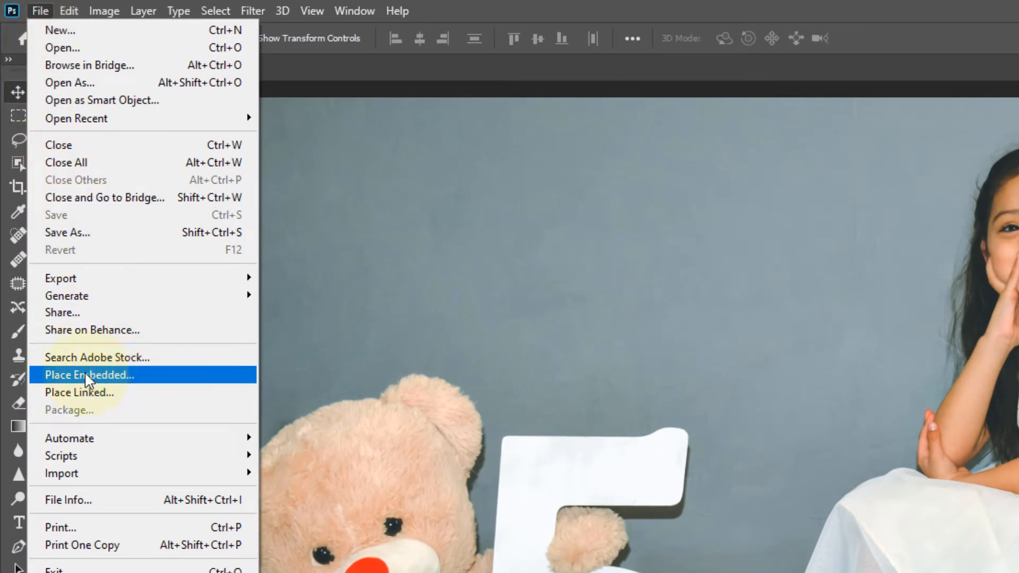
click(129, 375)
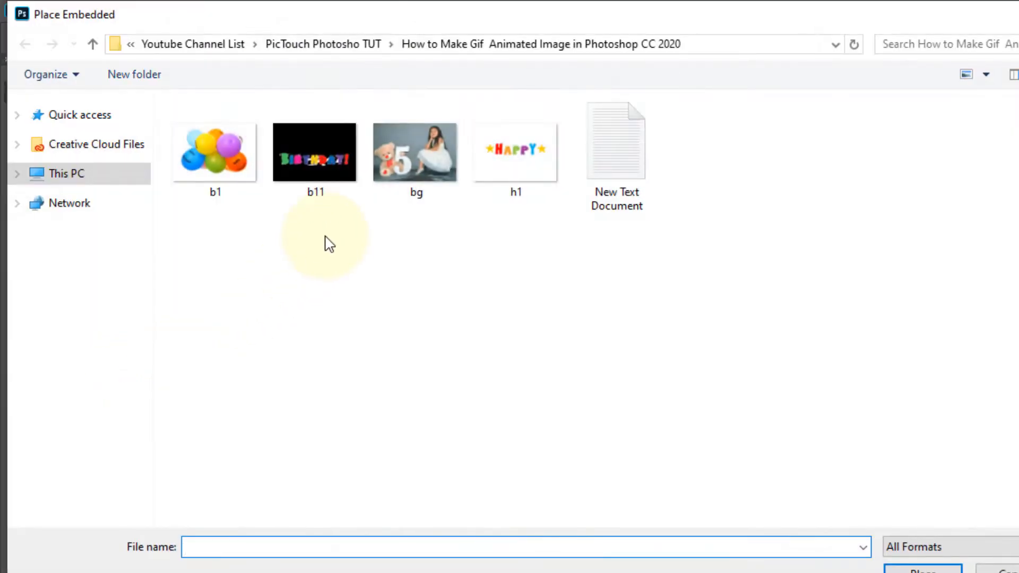
click(522, 154)
click(914, 569)
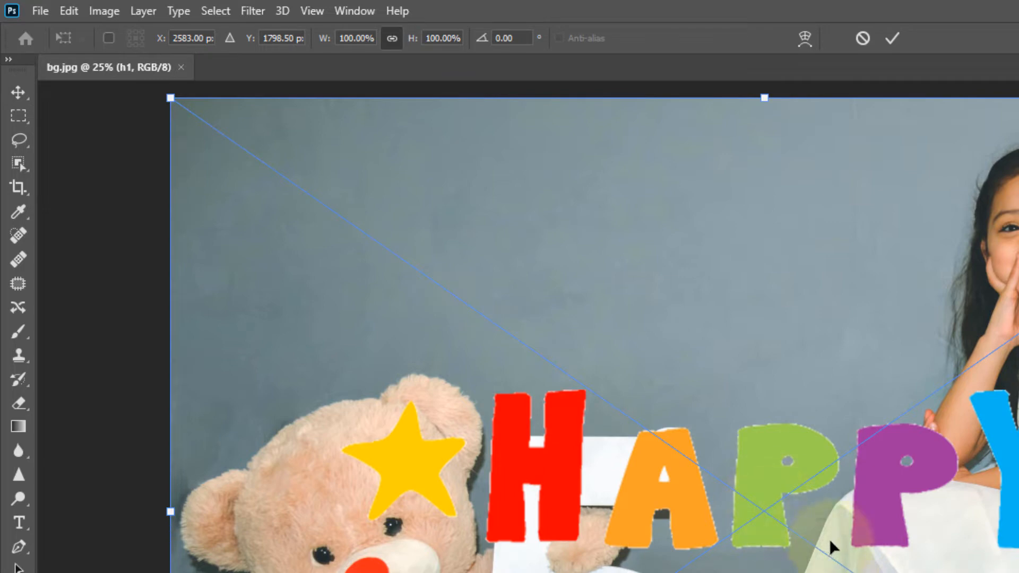
click(892, 38)
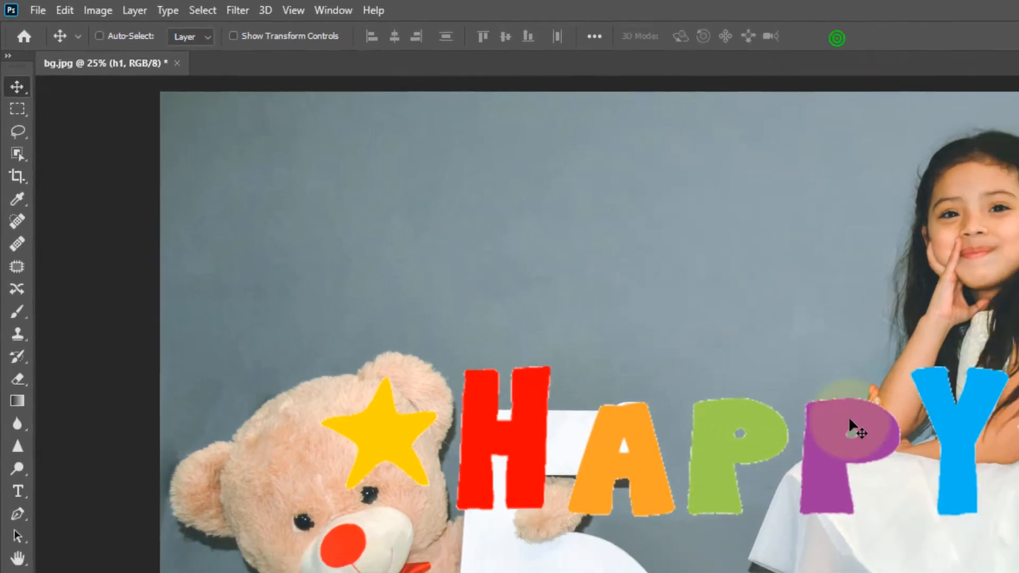
Scale the HAPPY lettering to about 64% and position it in the empty backdrop above the teddy bear and the number 5.
drag(860, 508, 766, 359)
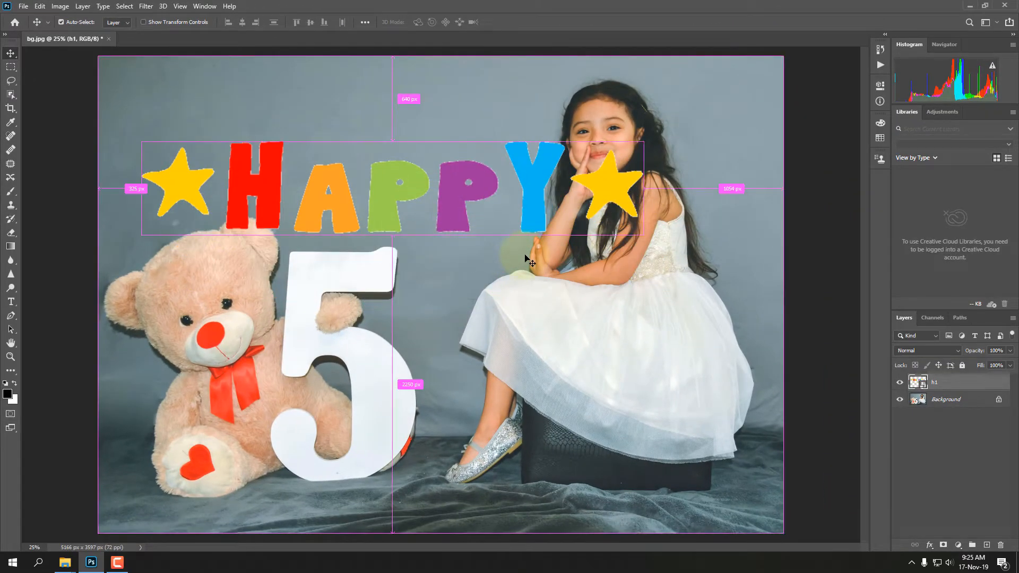
key(ctrl+t)
drag(743, 450, 590, 378)
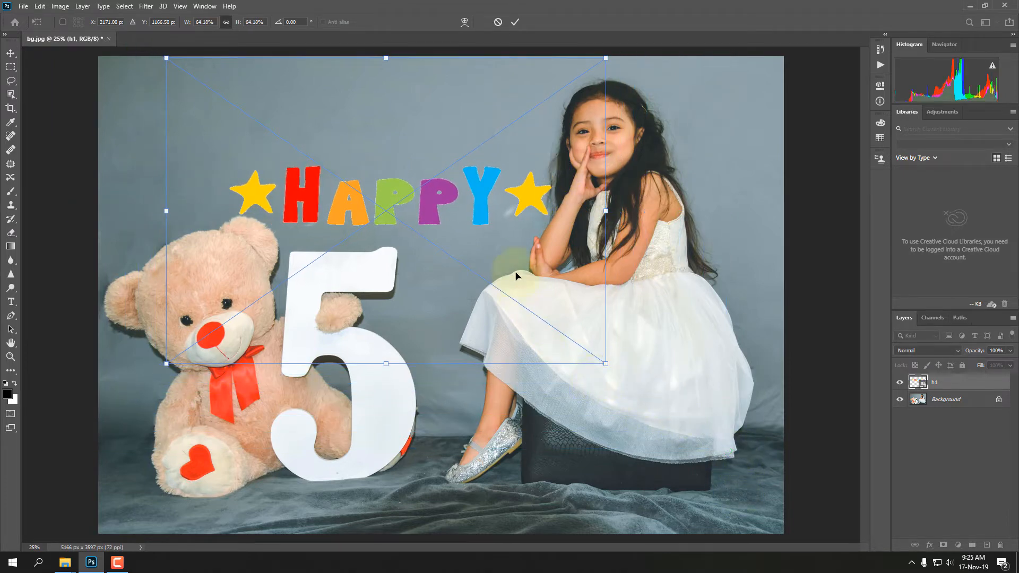
drag(494, 237, 409, 193)
key(Return)
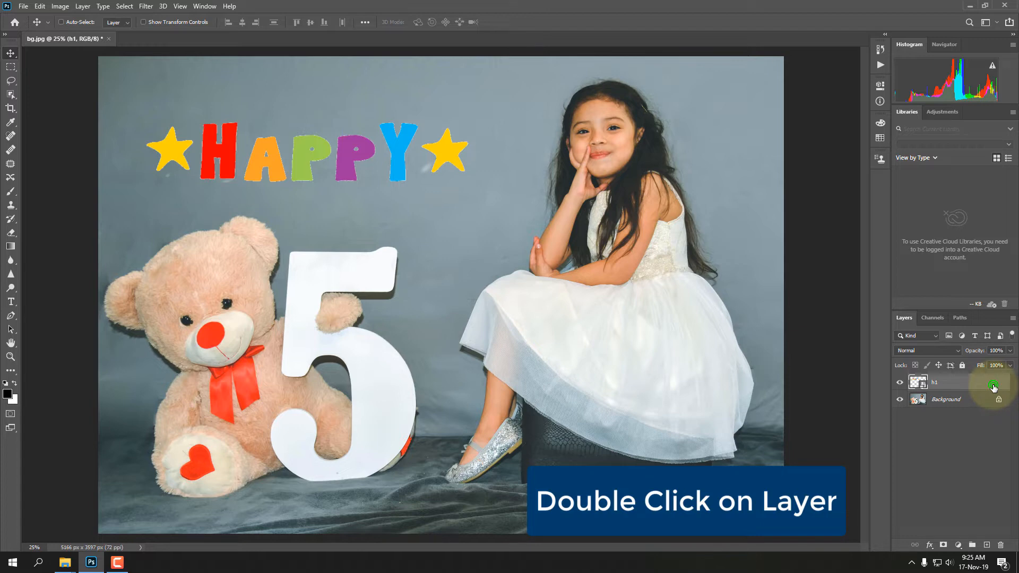
Add a Stroke effect to the h1 layer, with its colour sampled from the white number 5 (f1f6f9).
double_click(994, 388)
drag(504, 87, 637, 209)
click(454, 292)
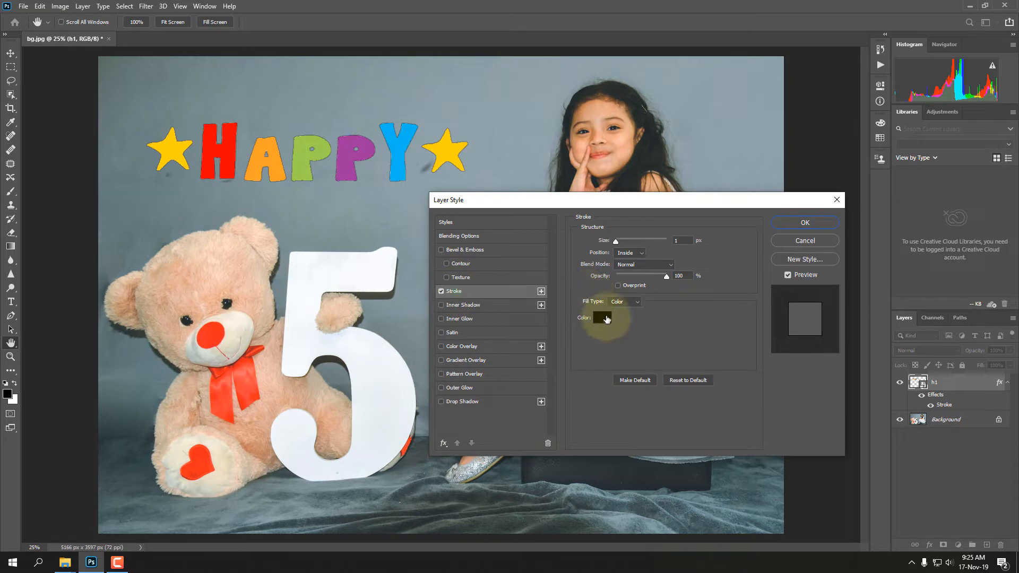
click(605, 318)
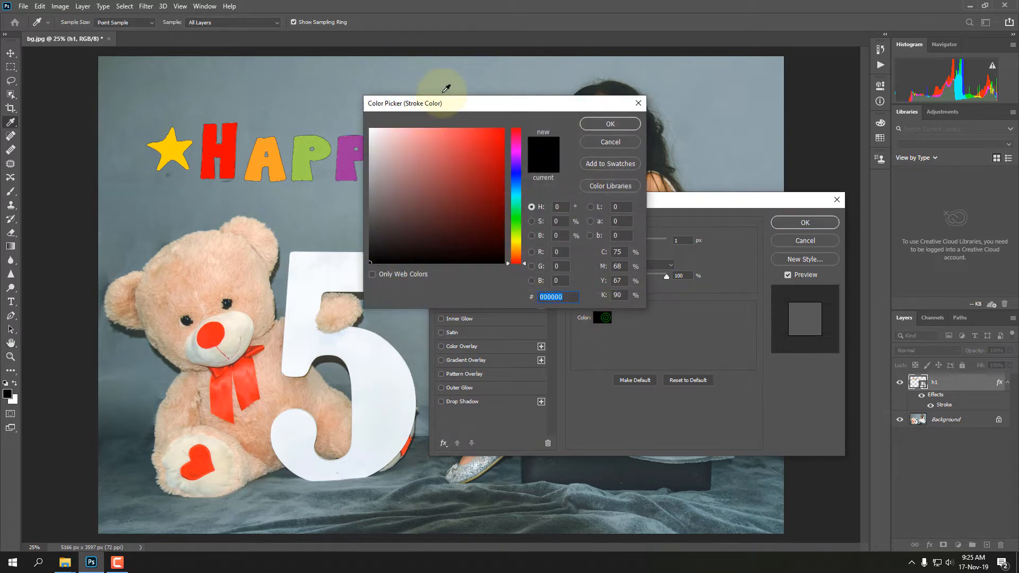
drag(448, 104, 561, 266)
click(387, 369)
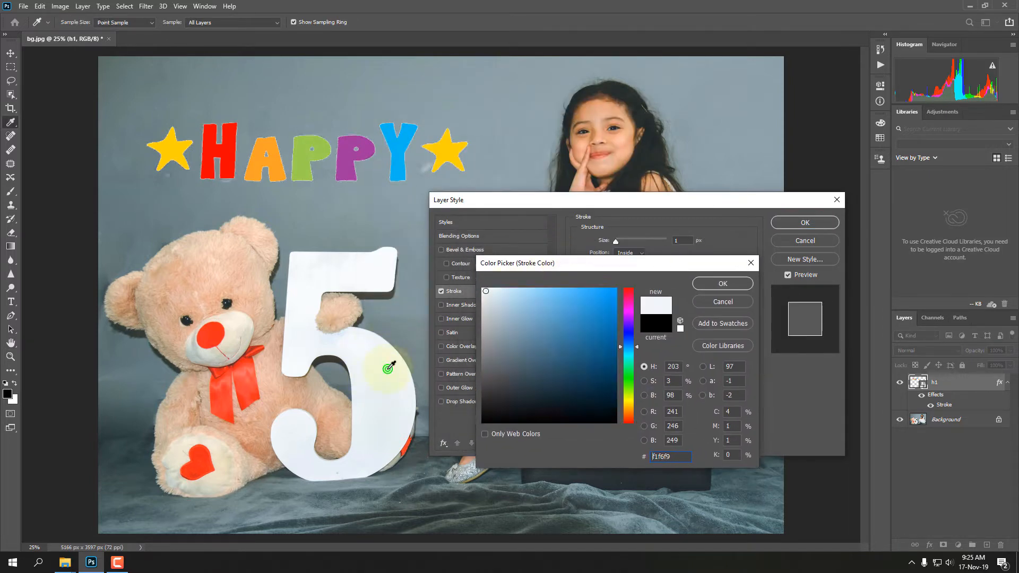
click(723, 284)
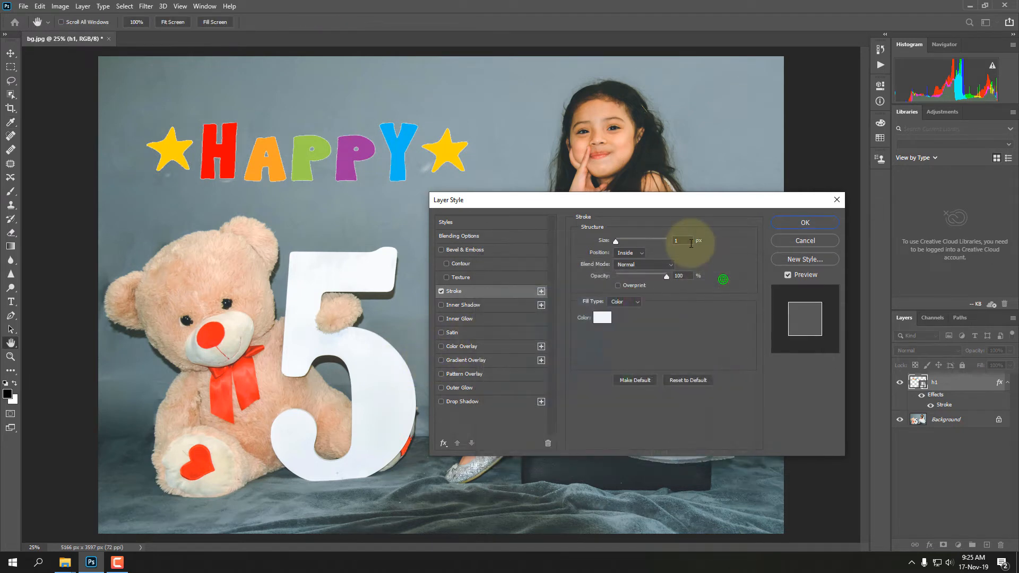
Set the h1 layer's stroke size to 10 px and apply the layer style.
click(684, 240)
text(5)
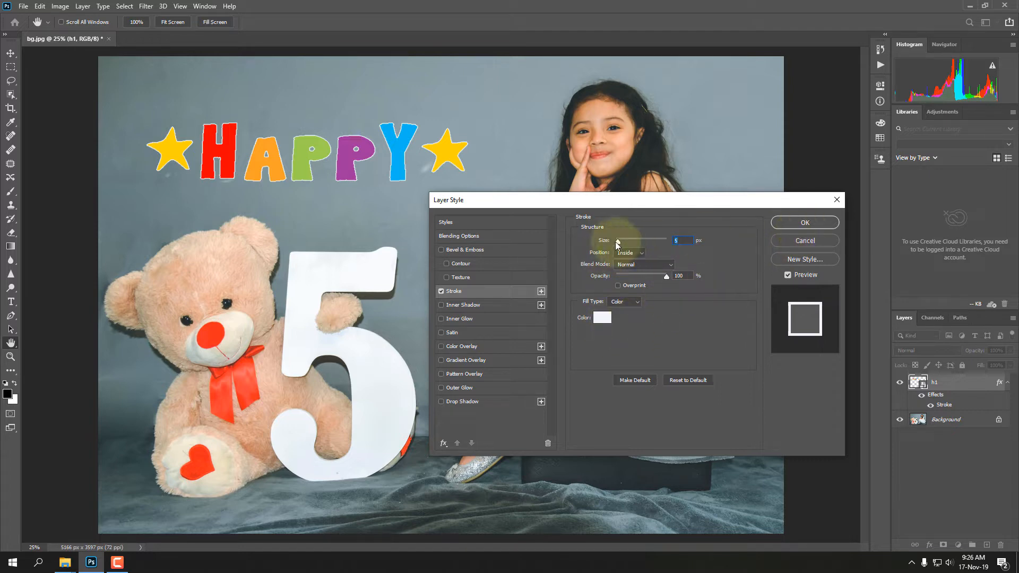
drag(621, 241, 620, 241)
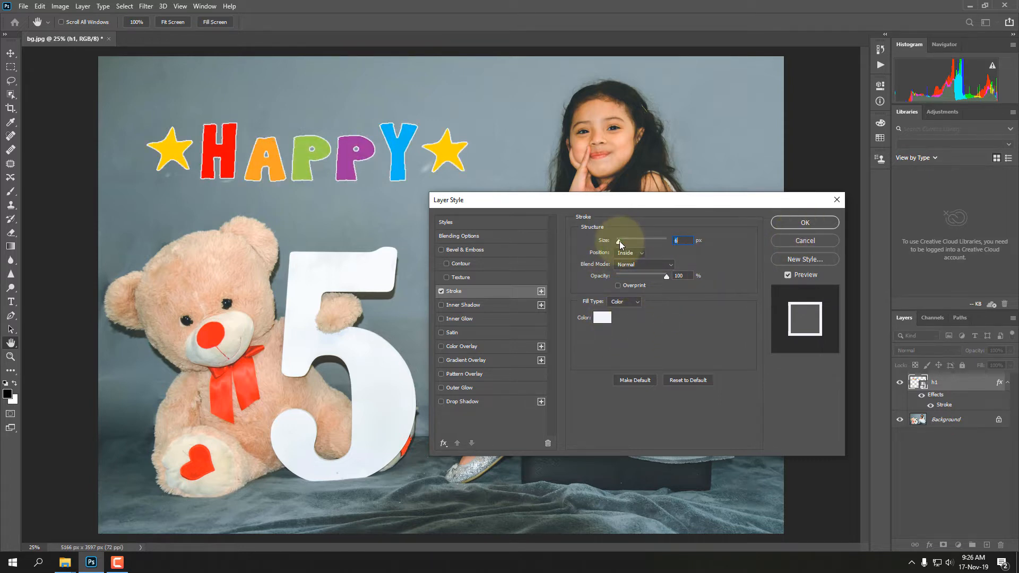
text(10)
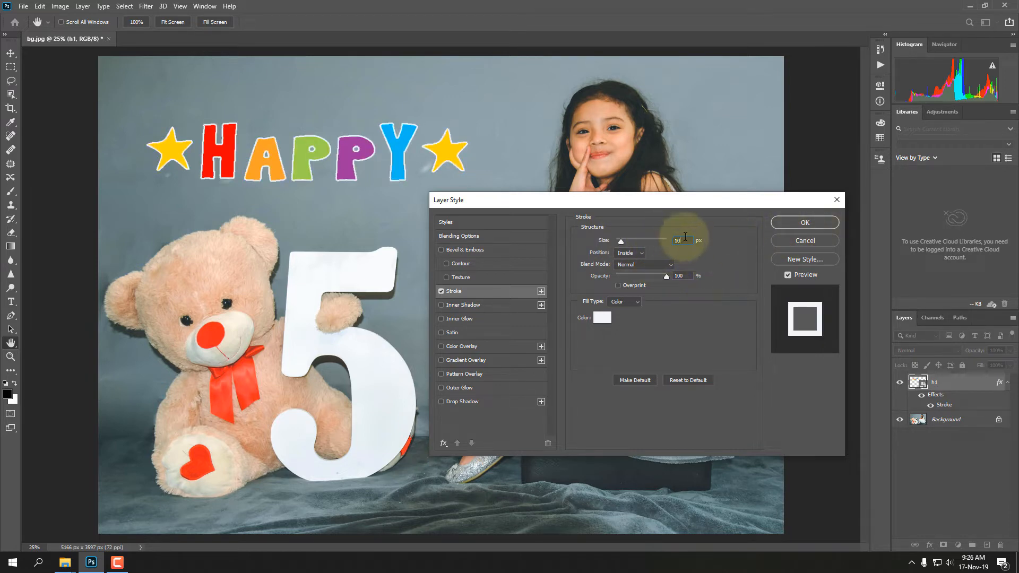
key(BackSpace)
text(5)
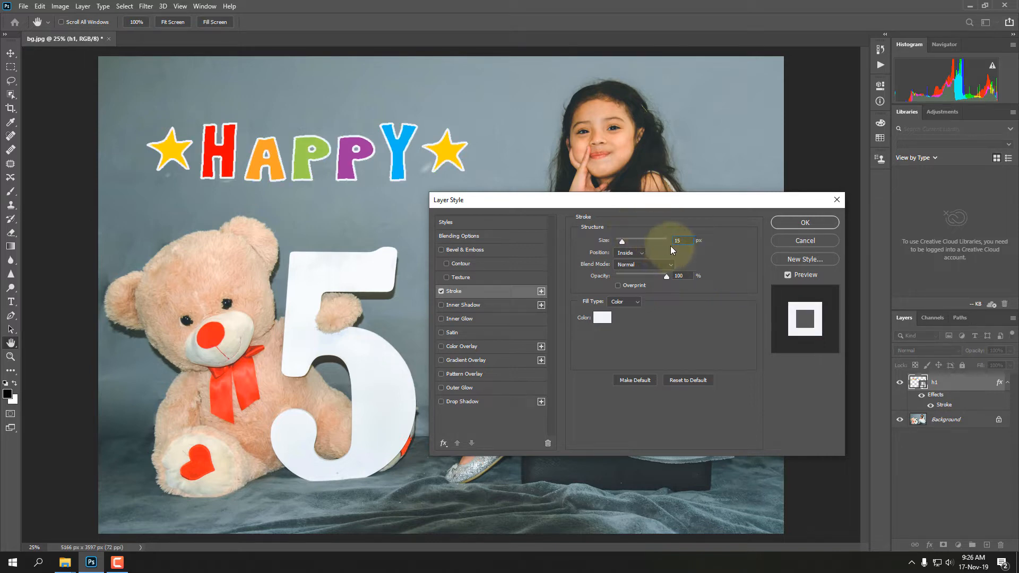
double_click(683, 240)
text(10)
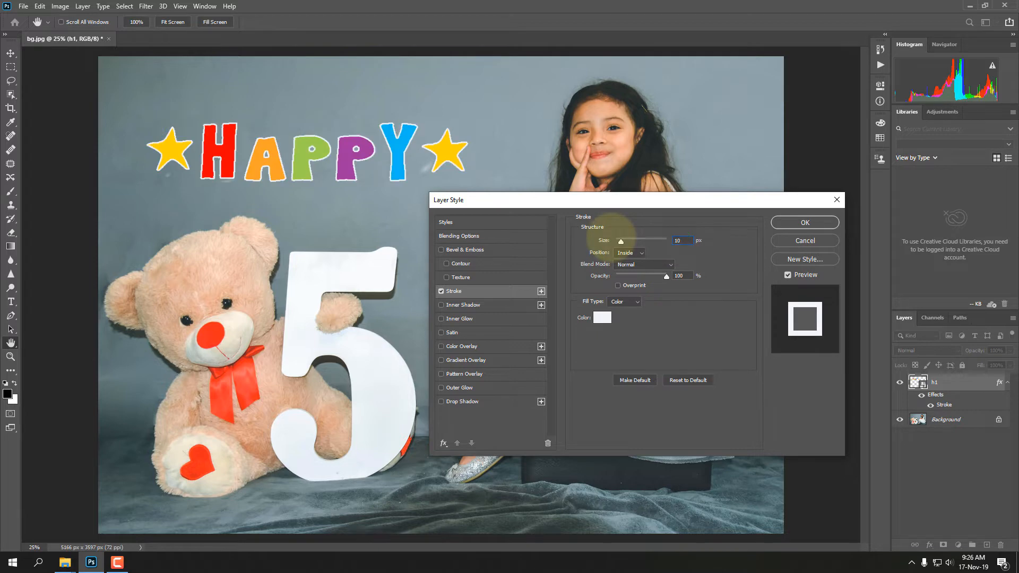
click(804, 223)
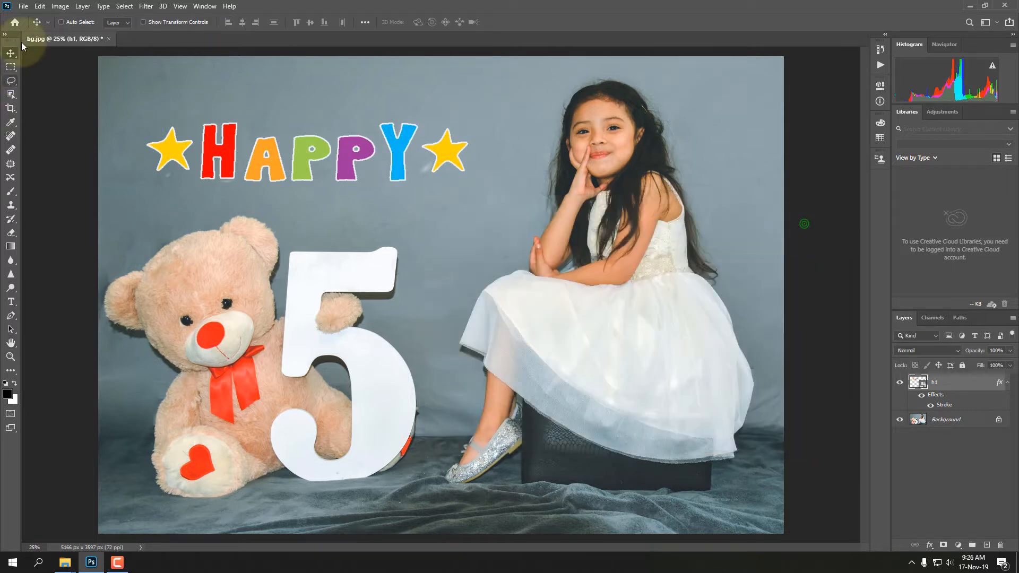
Move the HAPPY lettering slightly higher above the teddy bear with the Move tool.
click(9, 52)
drag(321, 156, 323, 152)
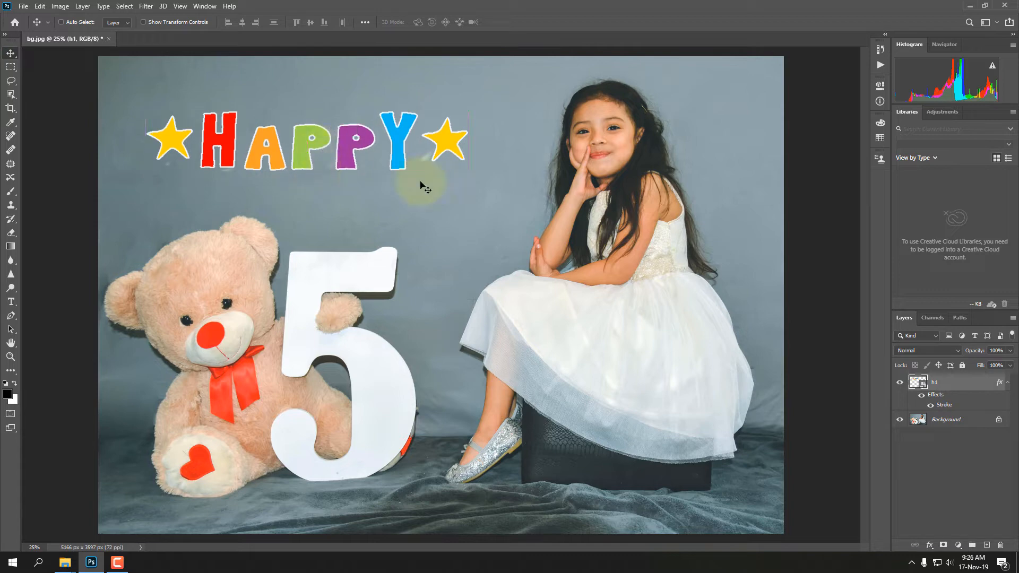
mouse_move(487, 328)
mouse_down()
mouse_move(451, 319)
mouse_move(478, 311)
mouse_up()
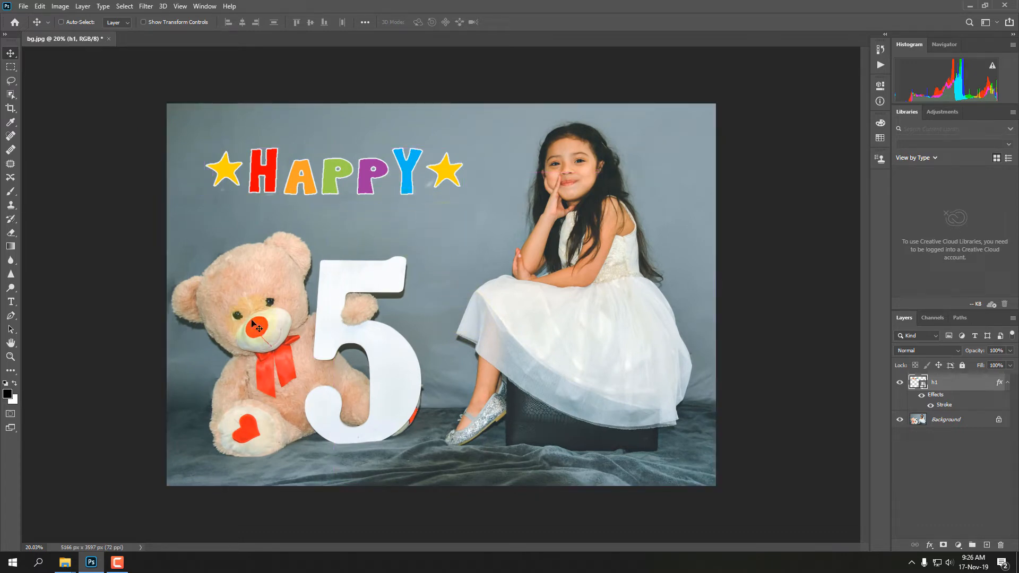
Place the b11 image (the BIRTHDAY! lettering) into the photo as an embedded layer.
click(24, 7)
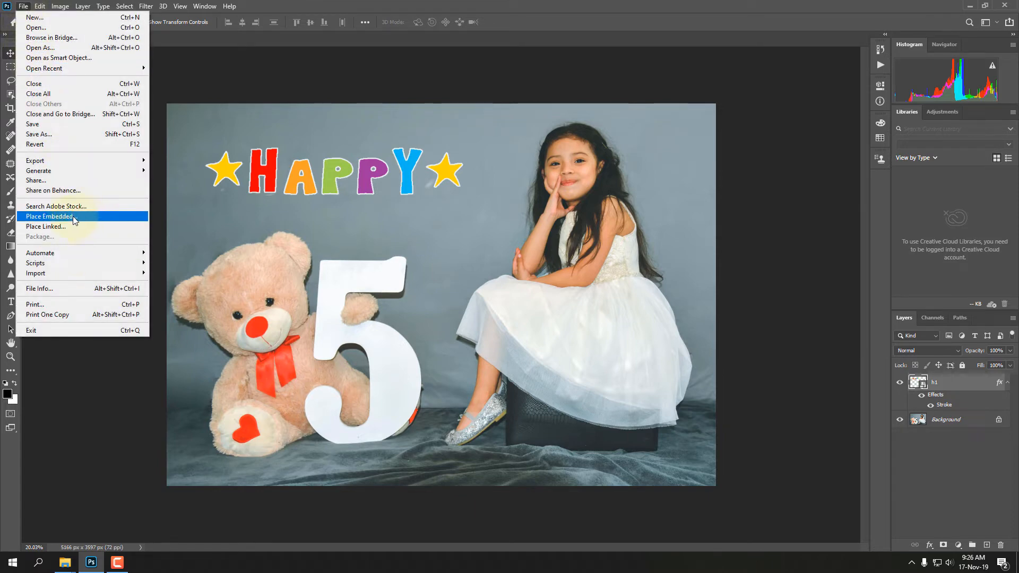
click(127, 215)
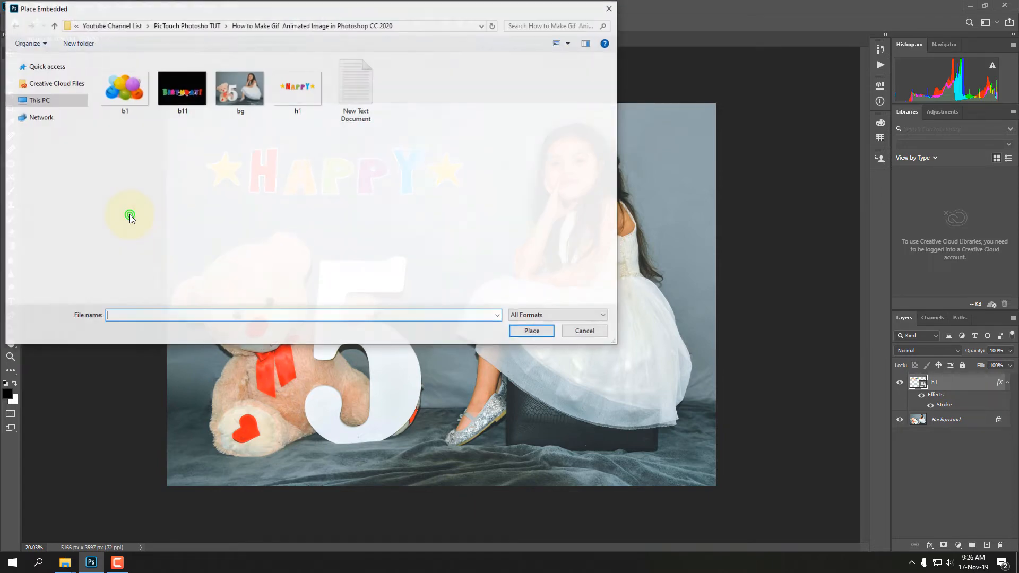
click(181, 87)
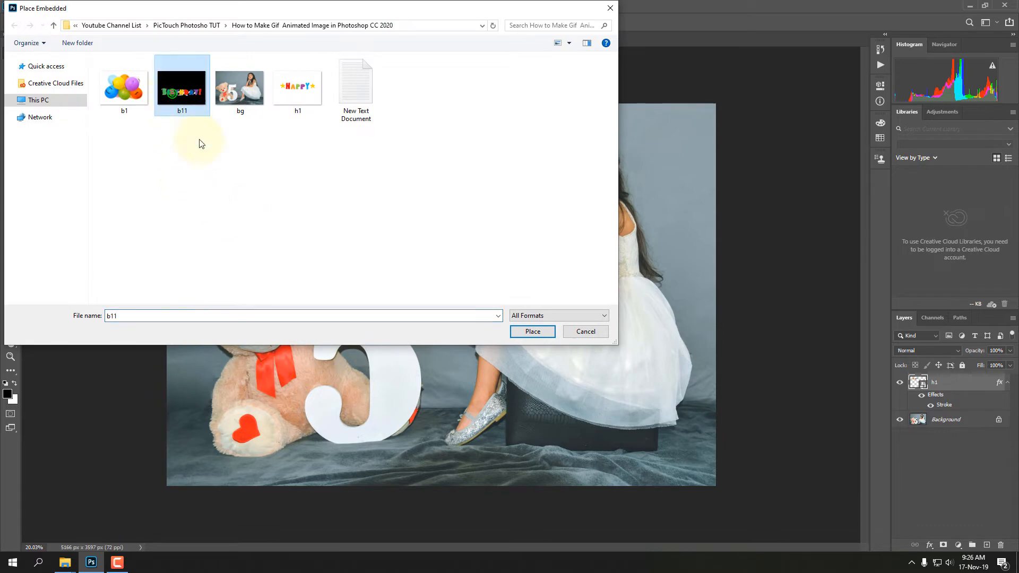
click(529, 333)
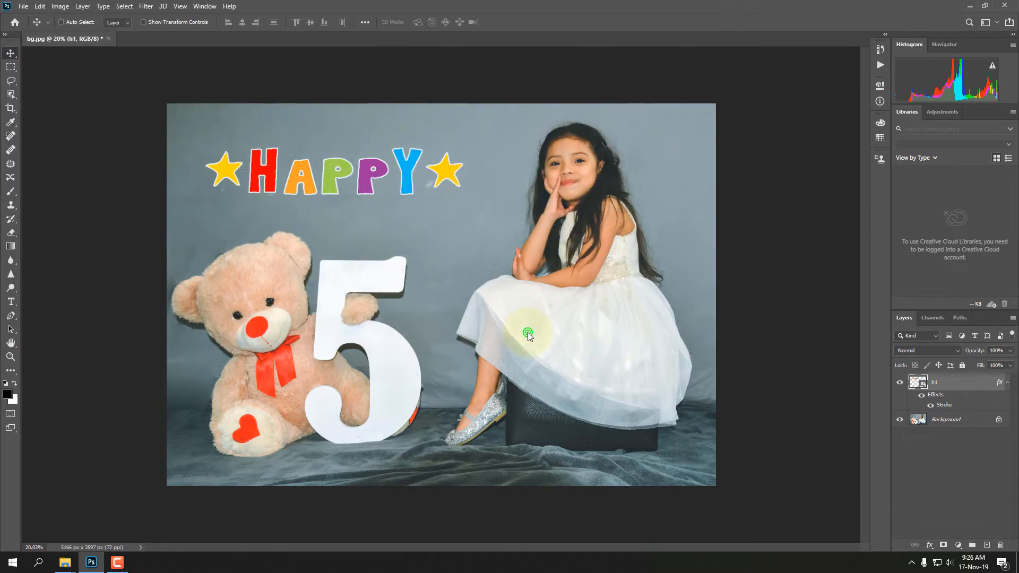
Scale the BIRTHDAY! lettering to about 56%, position it directly over the HAPPY lettering and commit the placement.
drag(501, 336, 500, 299)
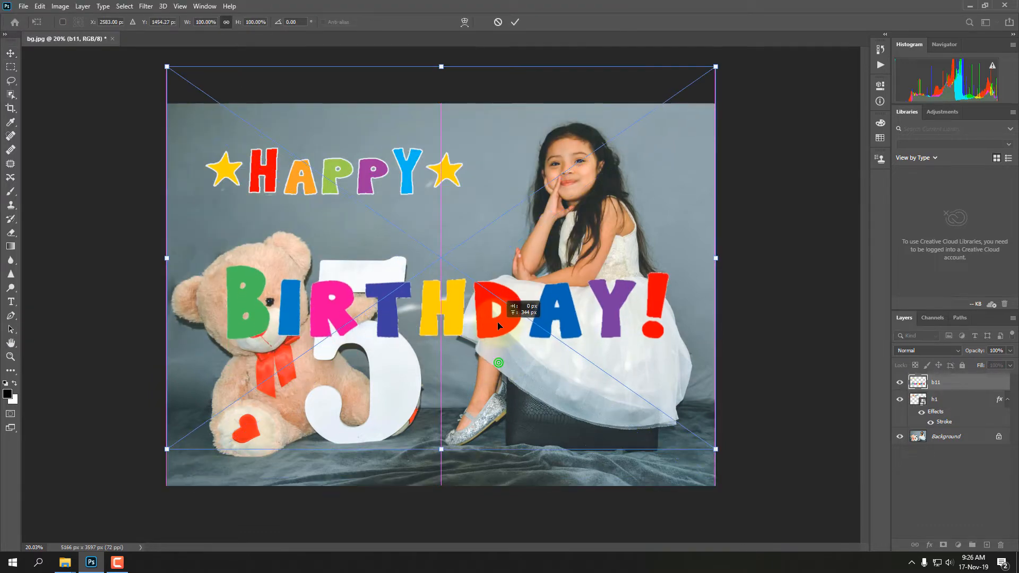
drag(715, 66, 581, 160)
drag(528, 313, 420, 150)
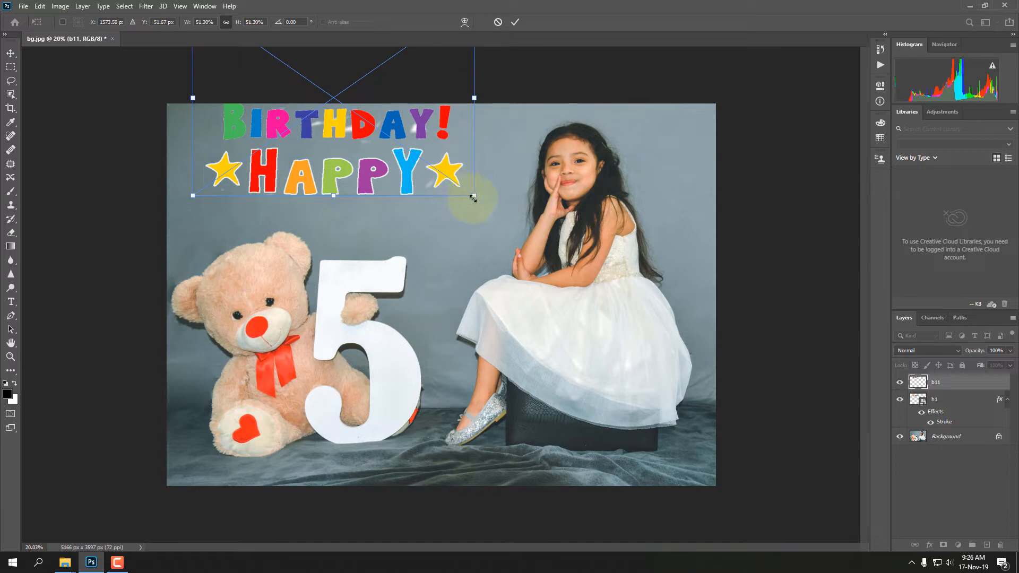
mouse_move(477, 195)
mouse_down()
mouse_move(505, 200)
mouse_move(488, 205)
mouse_up()
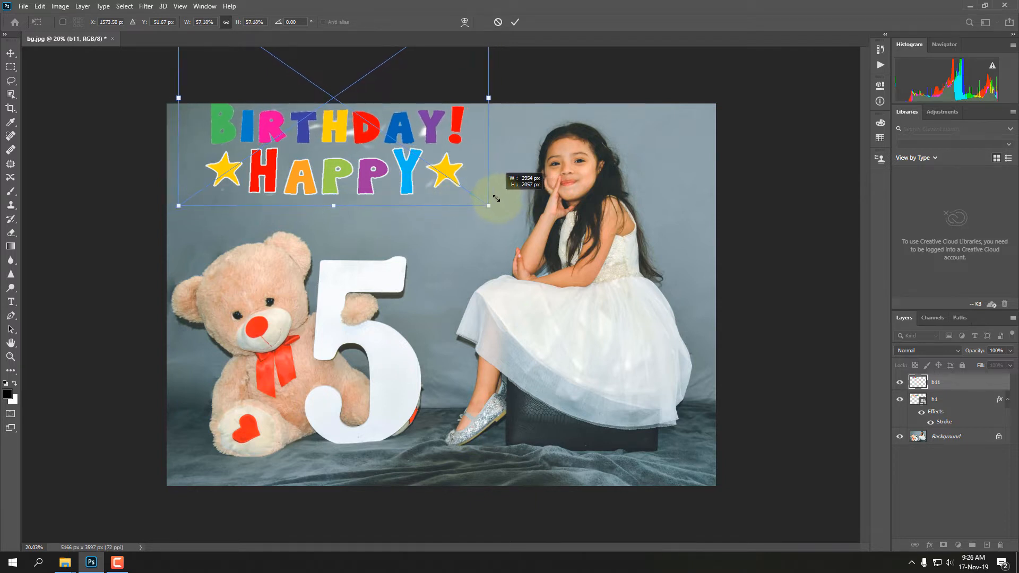
drag(388, 130, 390, 173)
key(Return)
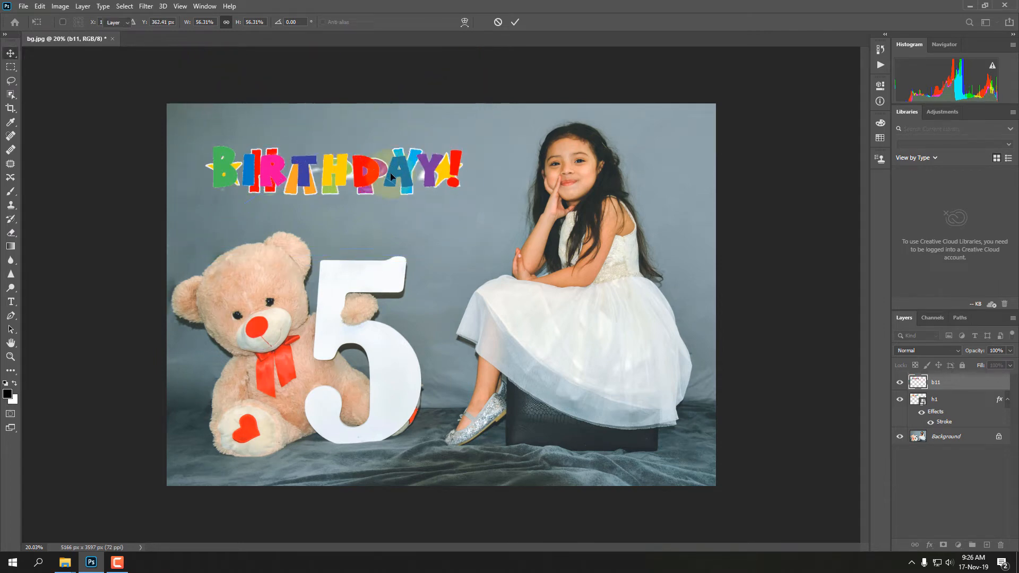
Toggle the b11 layer's visibility to compare both words, and hide the h1 layer.
click(899, 383)
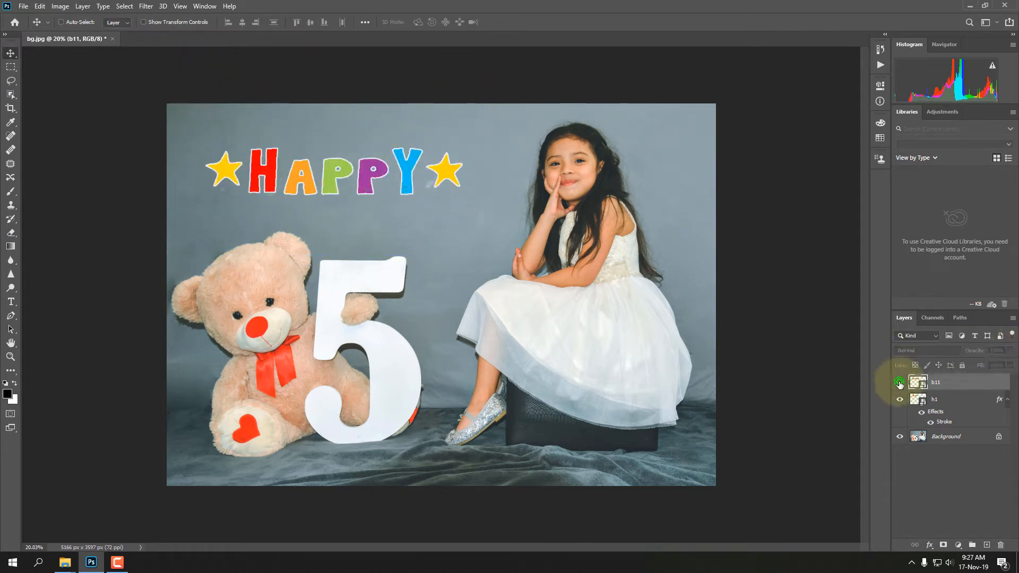
click(900, 383)
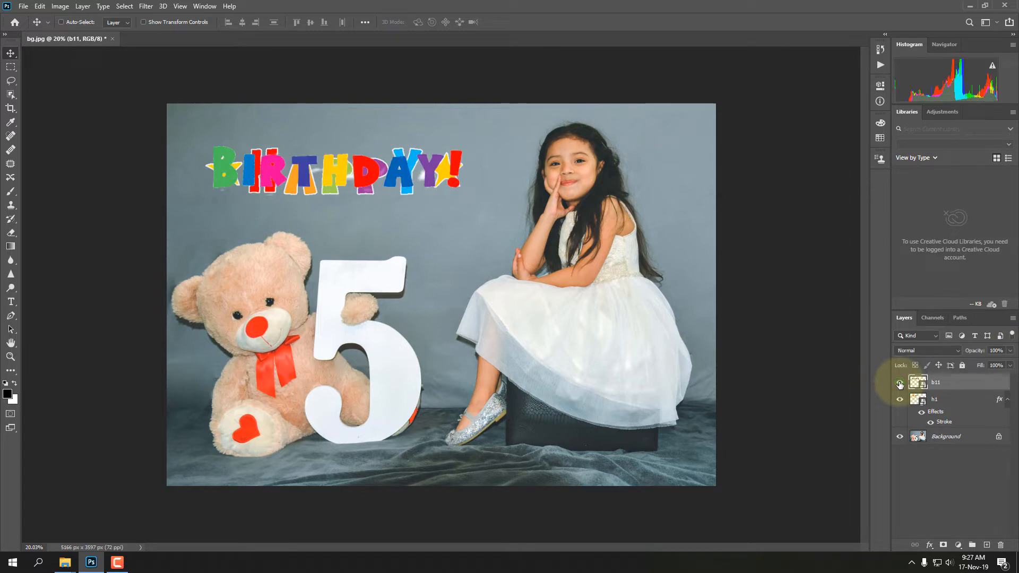
click(899, 400)
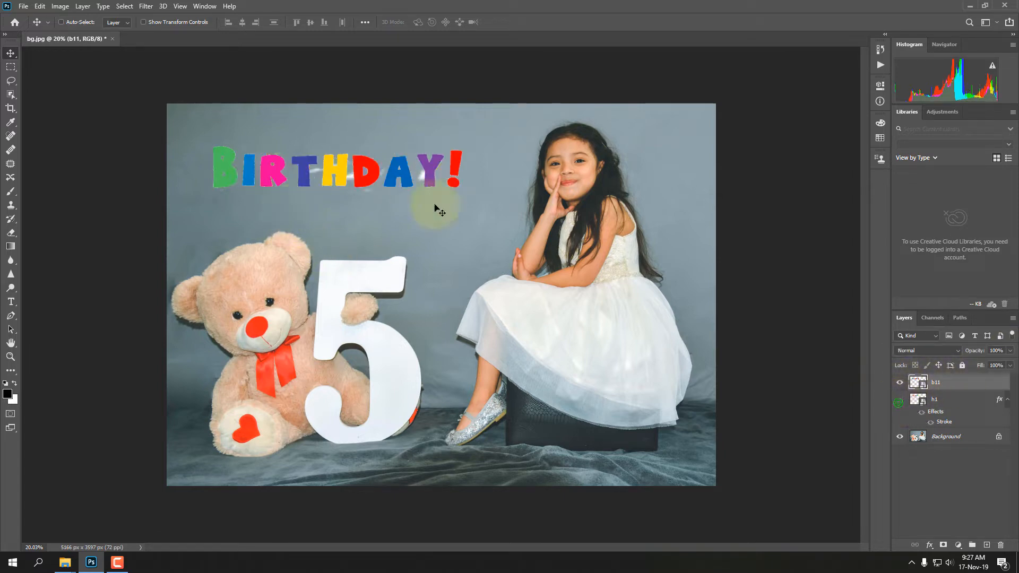
Move the BIRTHDAY! lettering slightly down and enlarge it to about 61% with Free Transform.
click(347, 184)
drag(346, 186, 348, 192)
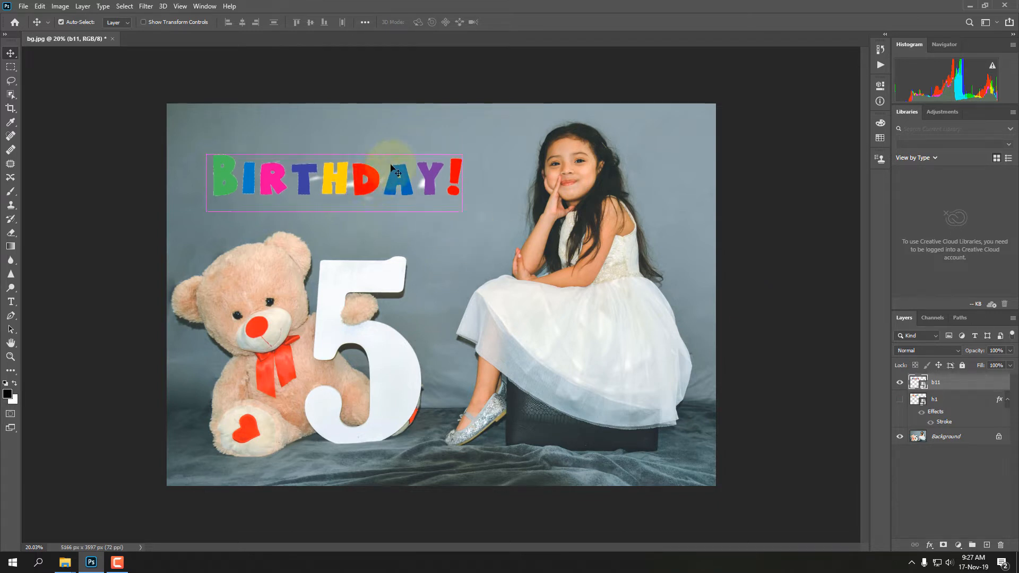
key(ctrl+t)
drag(488, 259, 501, 266)
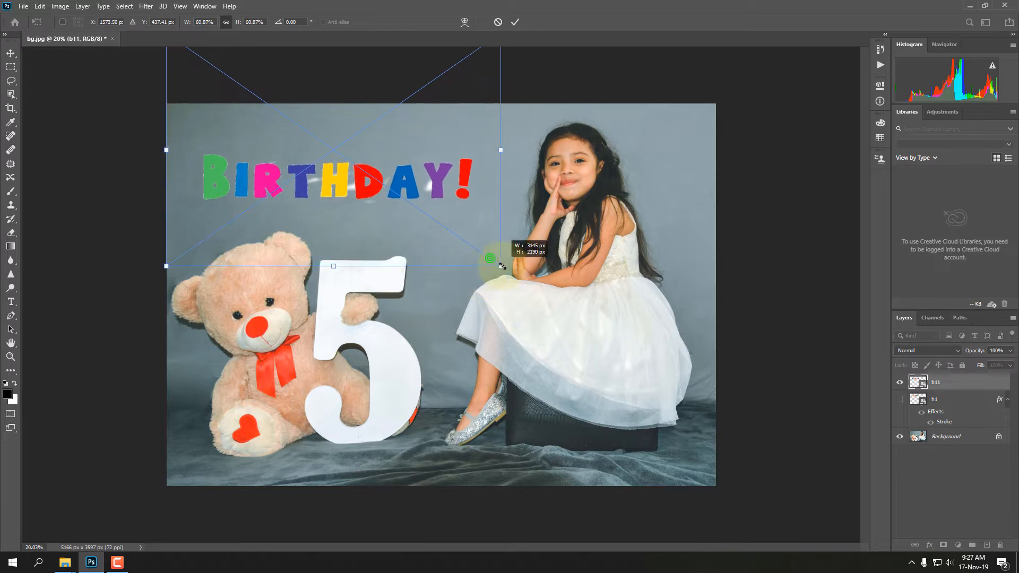
key(Return)
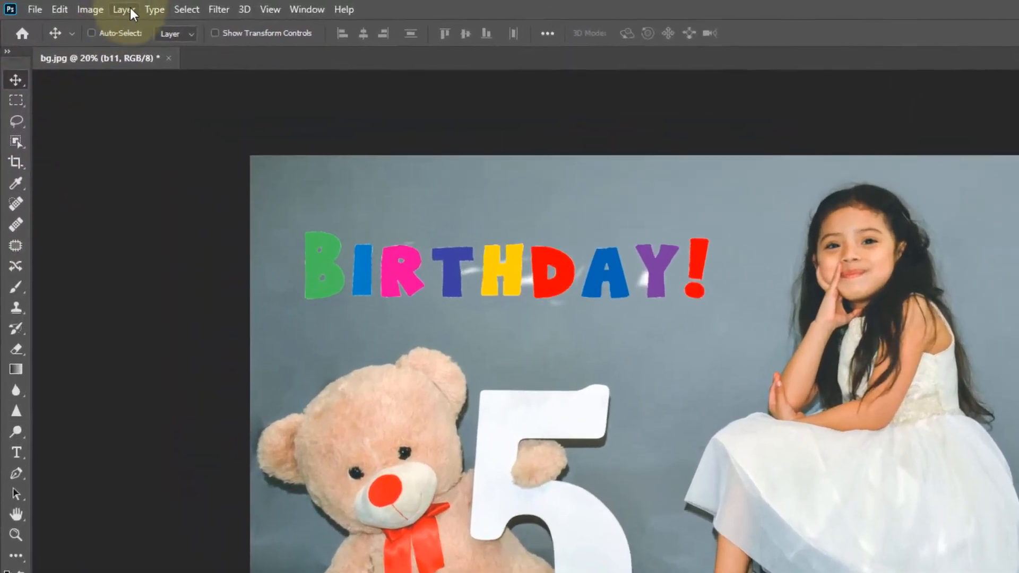
Add a 10 px white inside Stroke layer style to the BIRTHDAY! lettering on the b11 layer.
click(128, 9)
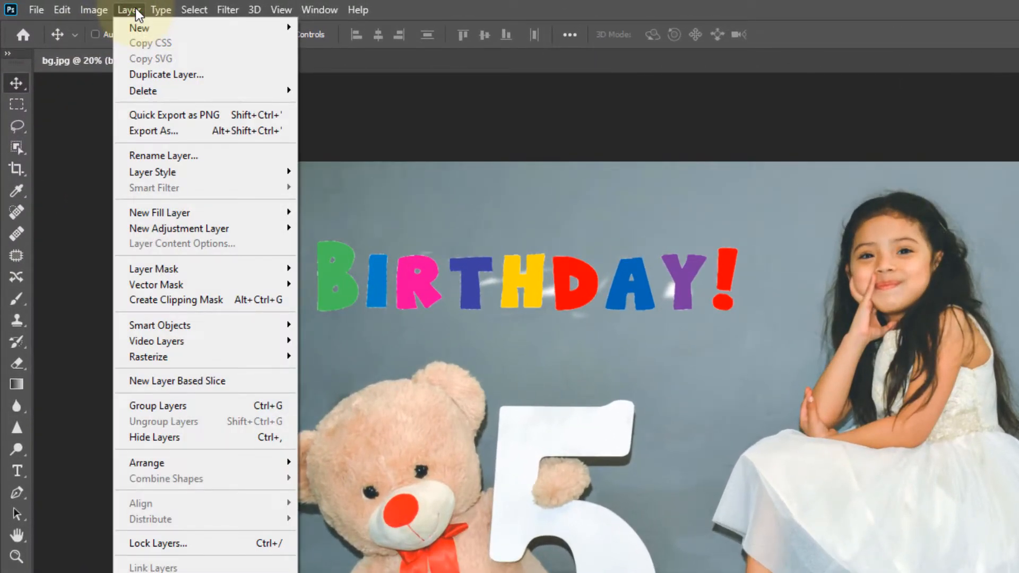
click(170, 172)
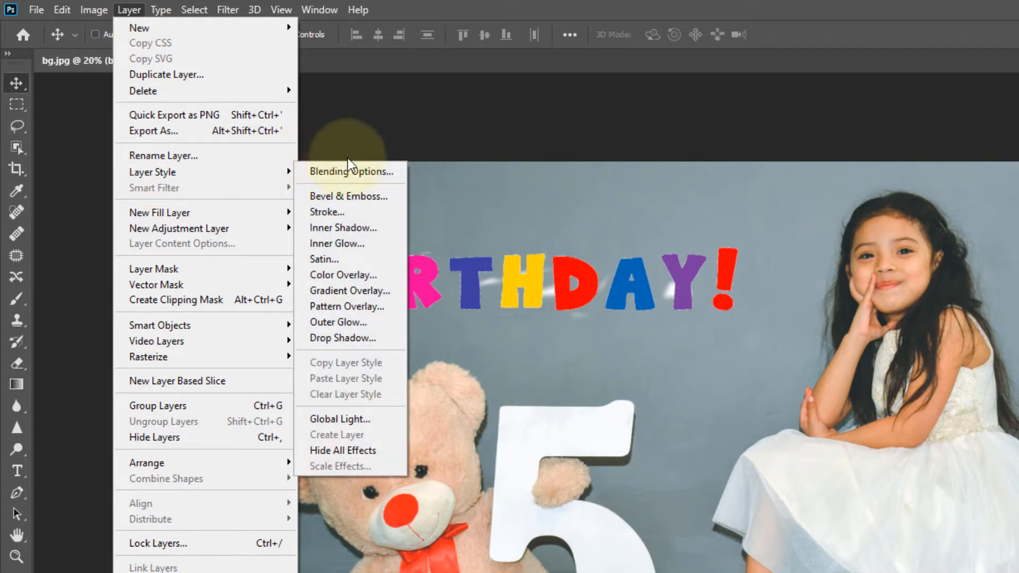
click(339, 171)
mouse_move(294, 175)
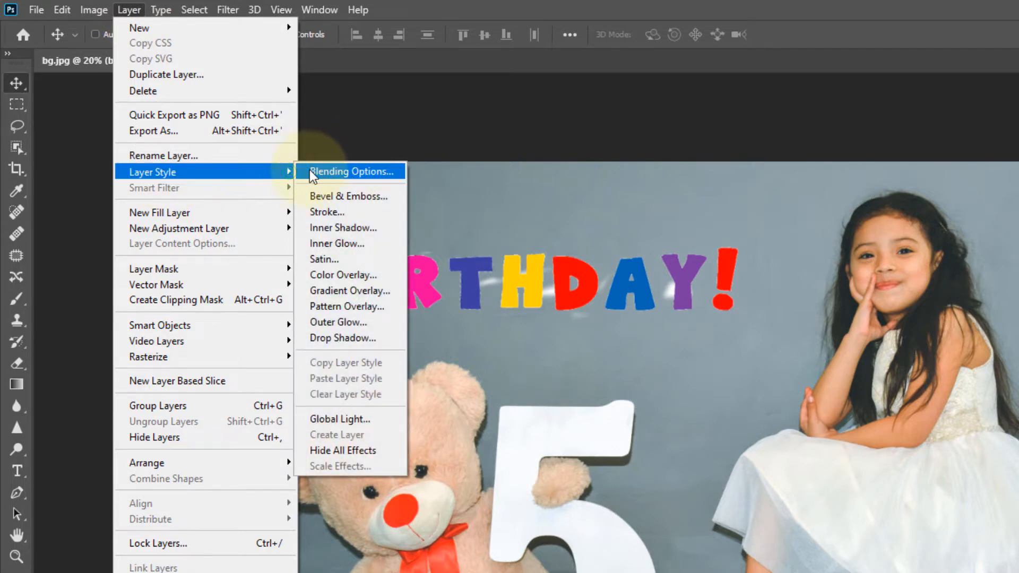
click(384, 171)
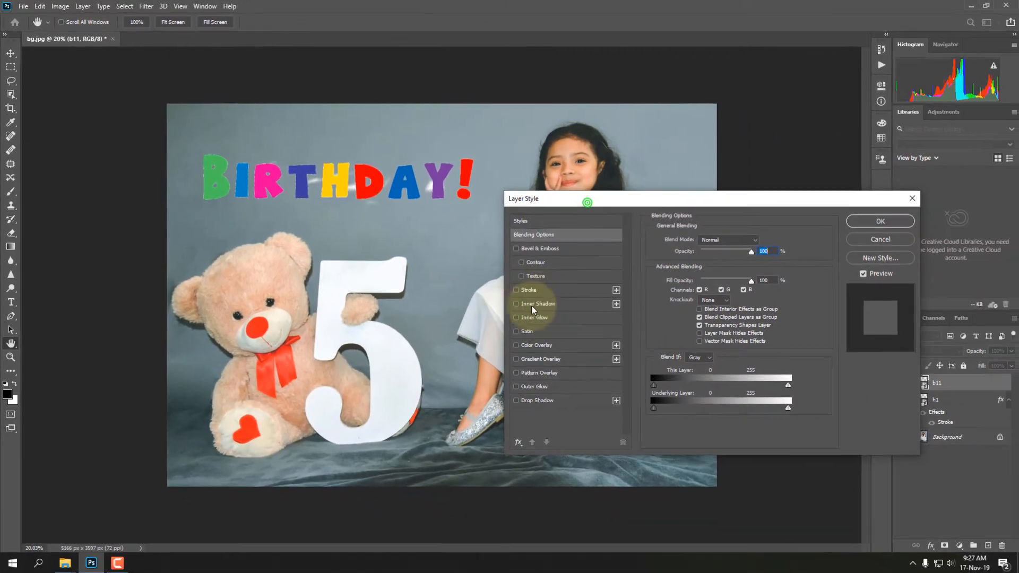
click(597, 390)
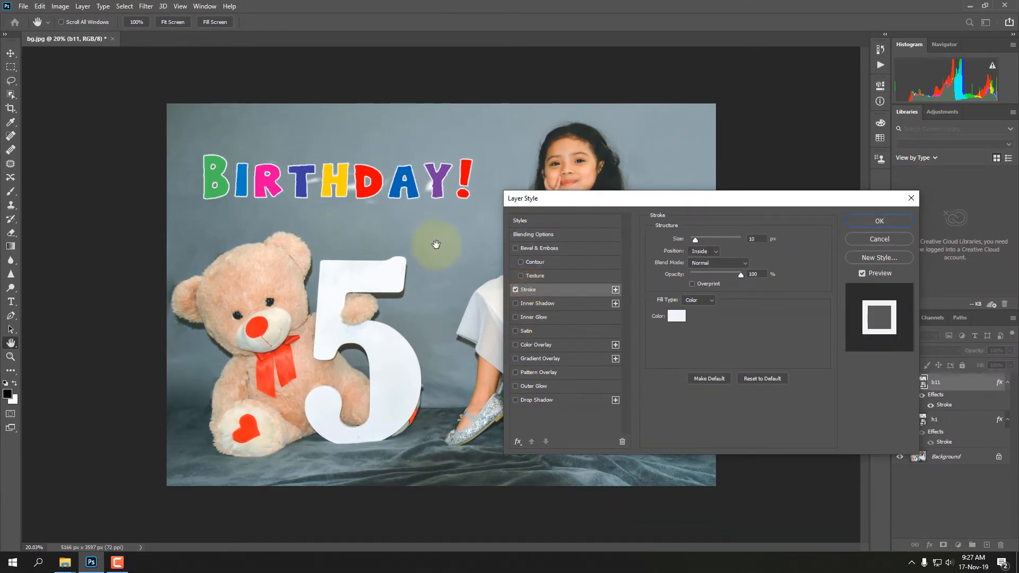
click(865, 222)
key(v)
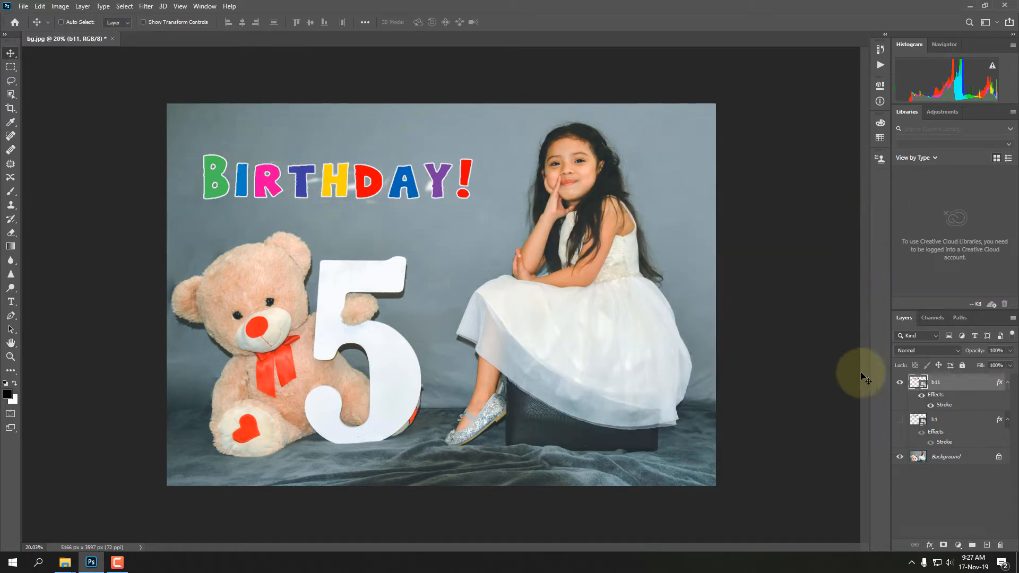
Show the h1 layer again and toggle the b11 layer's visibility to compare the two outlined words.
click(900, 419)
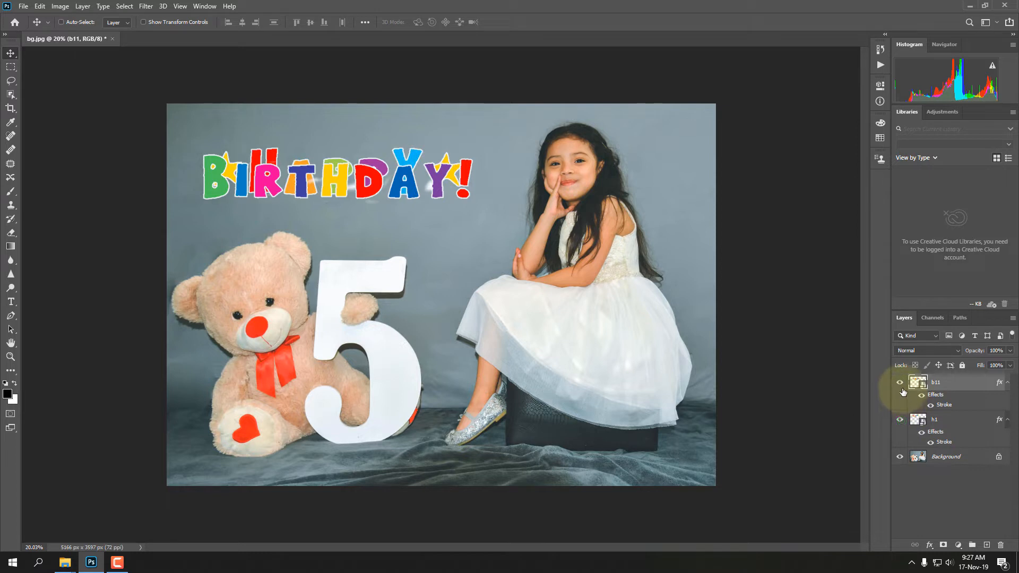
click(899, 383)
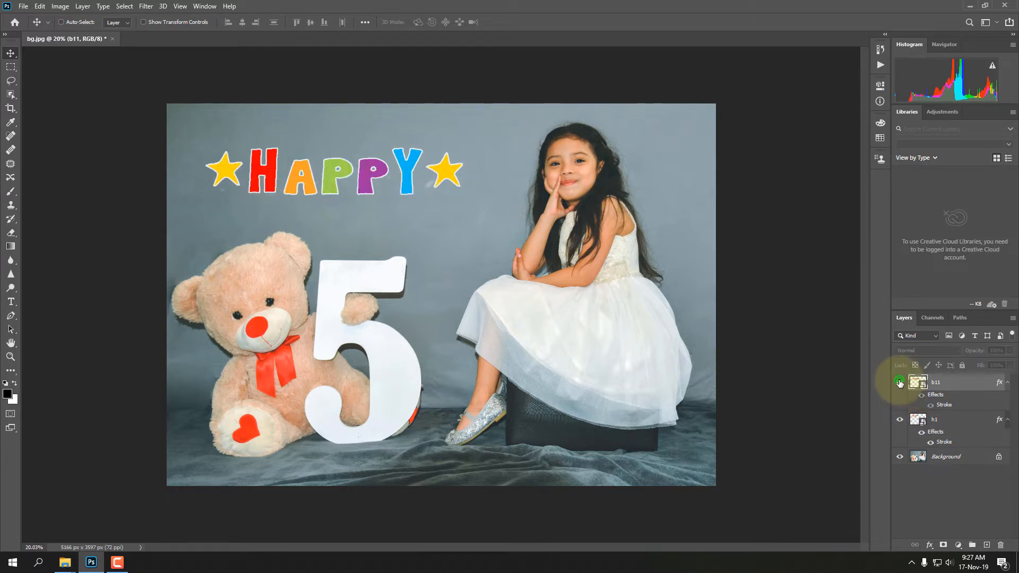
click(900, 383)
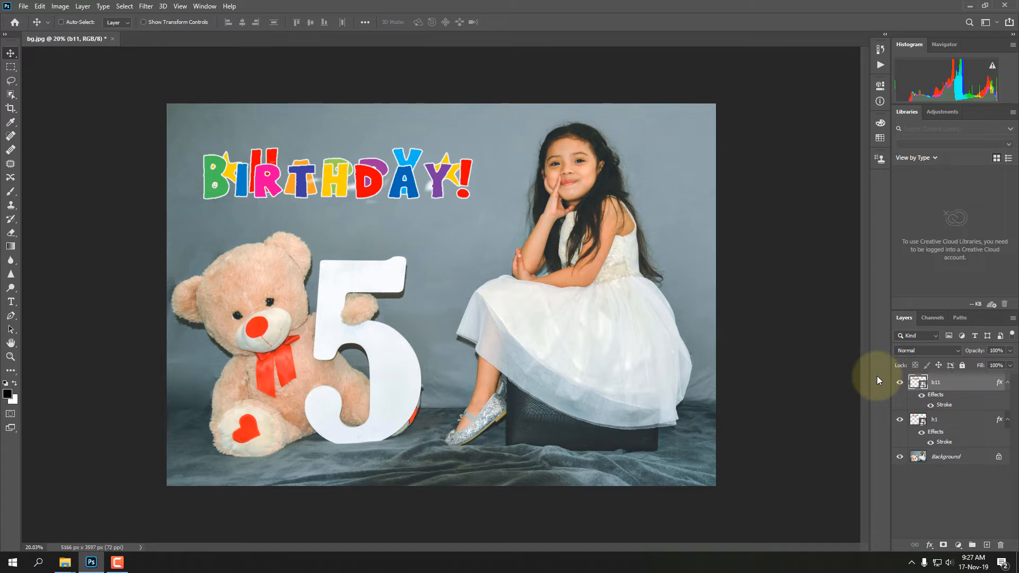
Add a horizontal Lorem Ipsum placeholder text over the white number 5, enlarge it to 362 pt and shift it slightly down.
click(10, 302)
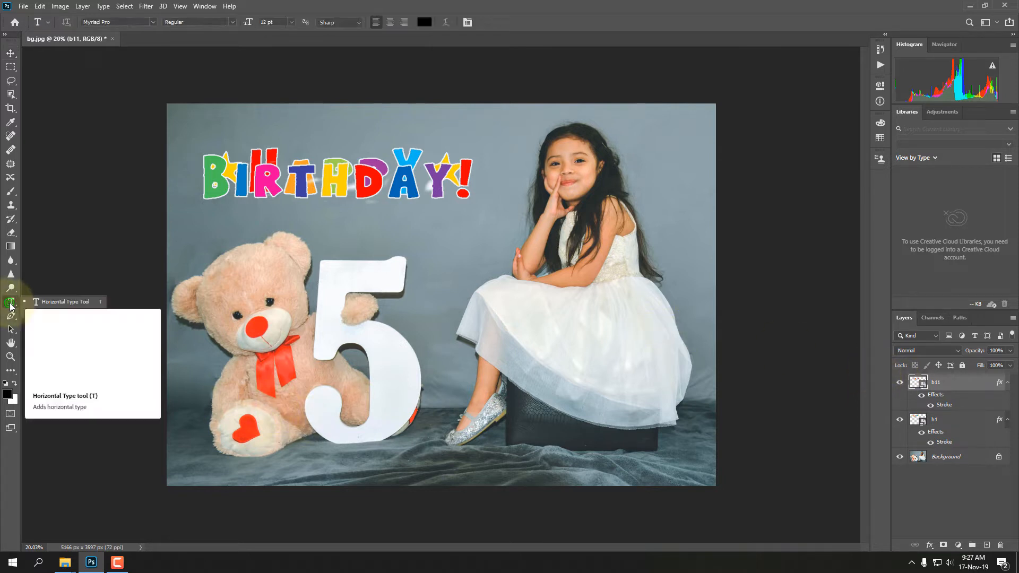
right_click(10, 302)
click(73, 302)
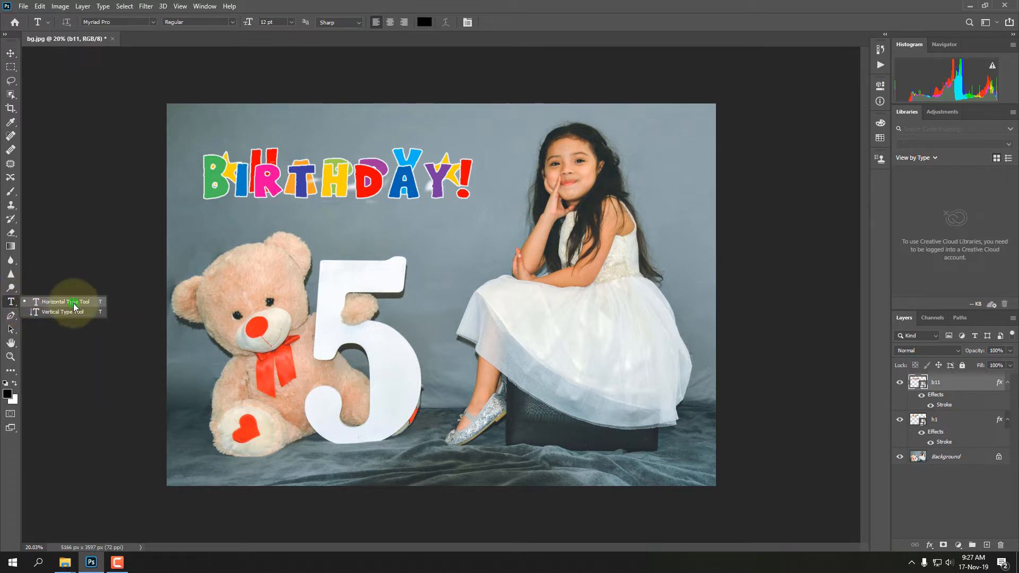
click(325, 276)
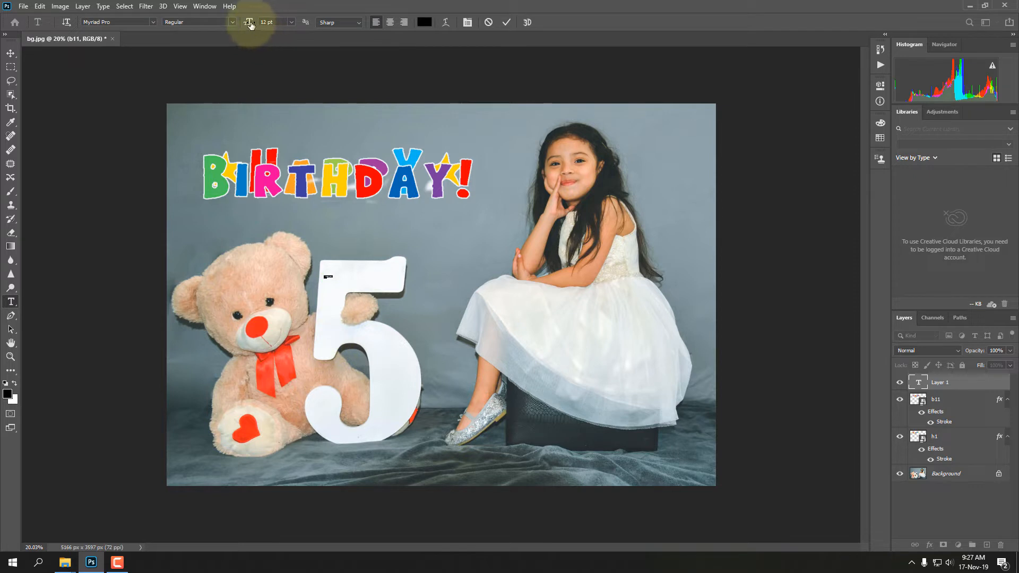
drag(254, 25, 369, 29)
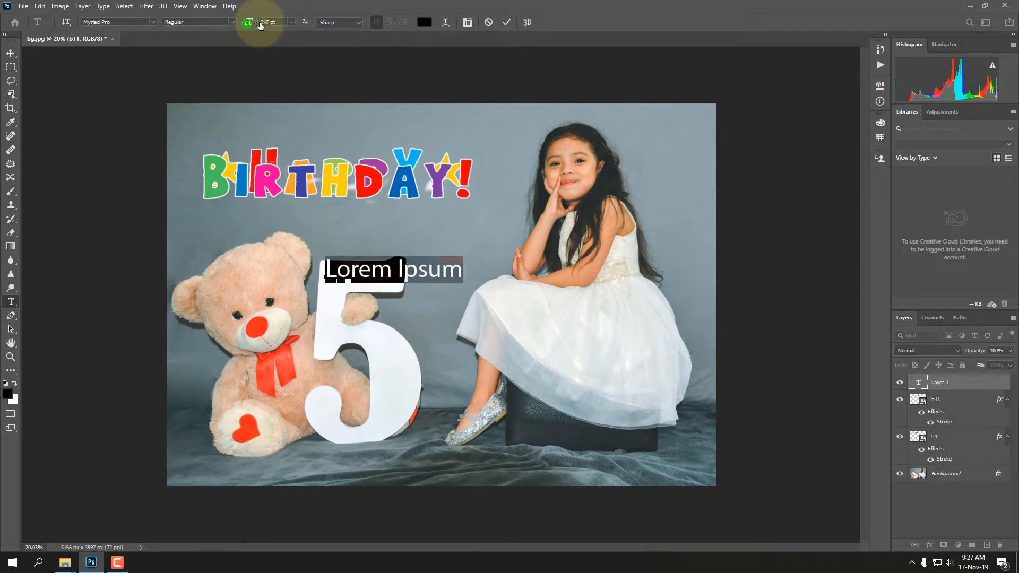
drag(269, 23, 313, 25)
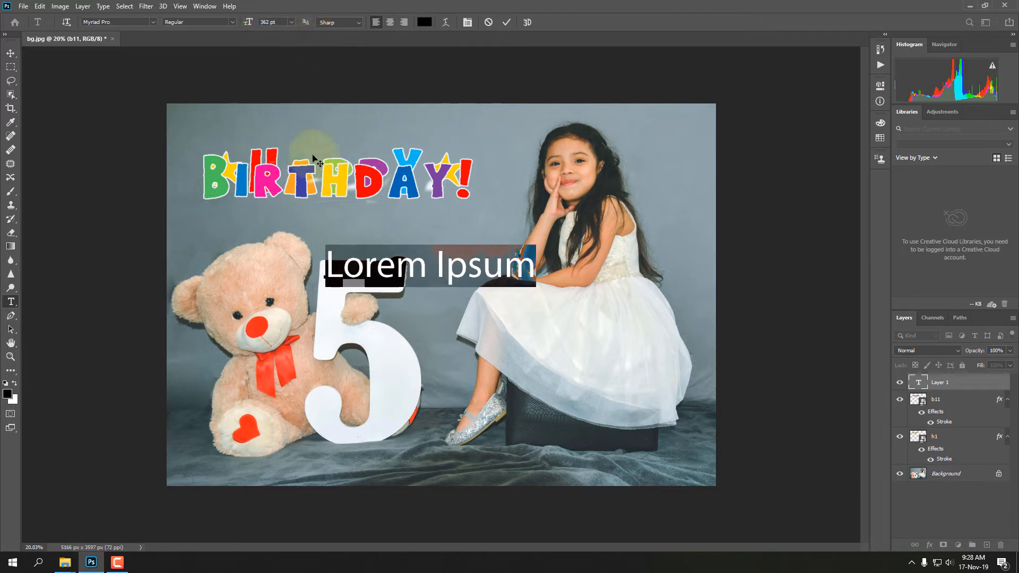
mouse_move(374, 272)
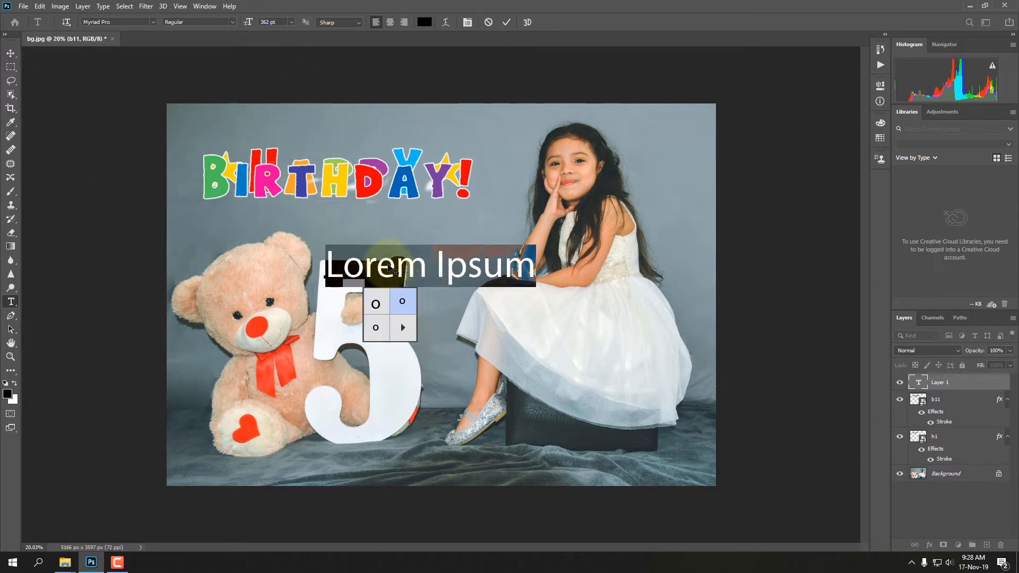
click(11, 53)
drag(394, 271, 386, 290)
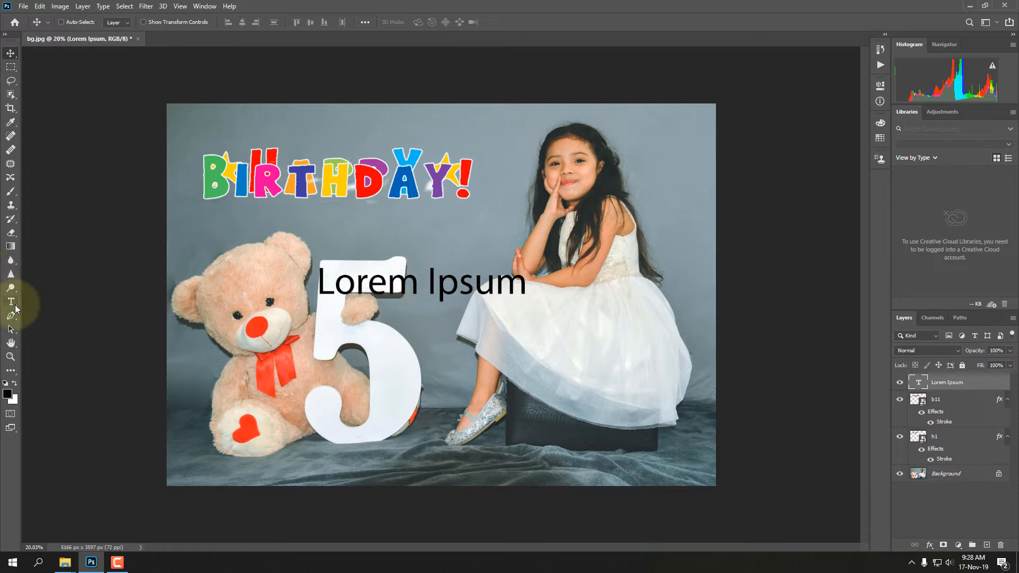
Replace the placeholder text with Love, commit it and move it up slightly onto the number's upper bar.
click(11, 303)
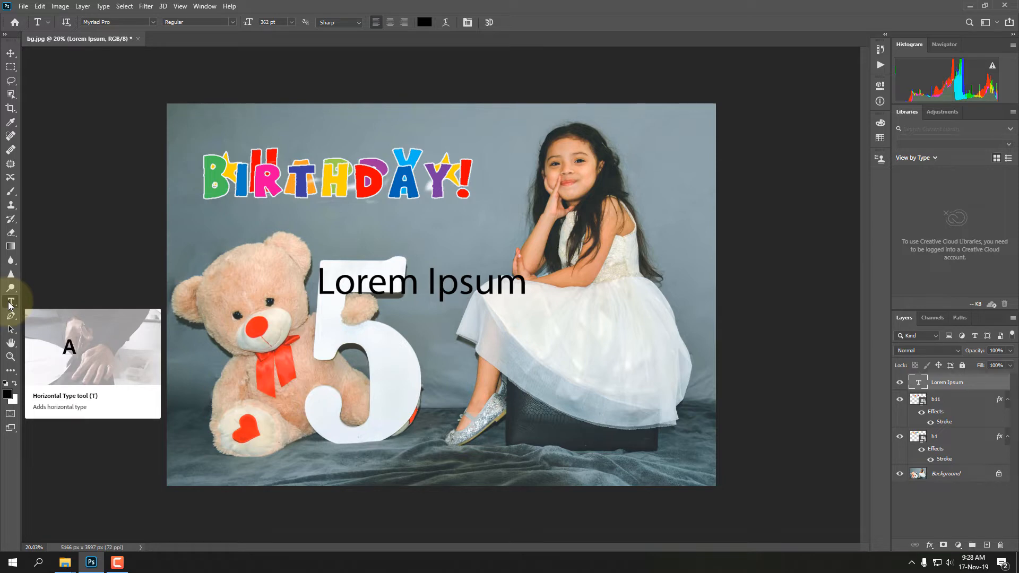
click(395, 287)
key(ctrl+a)
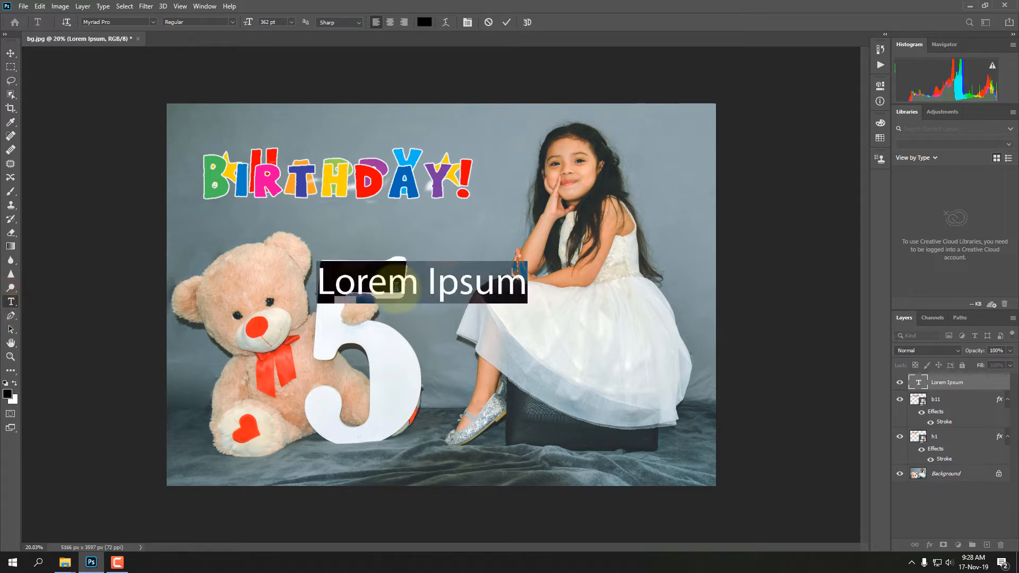
text(Lov)
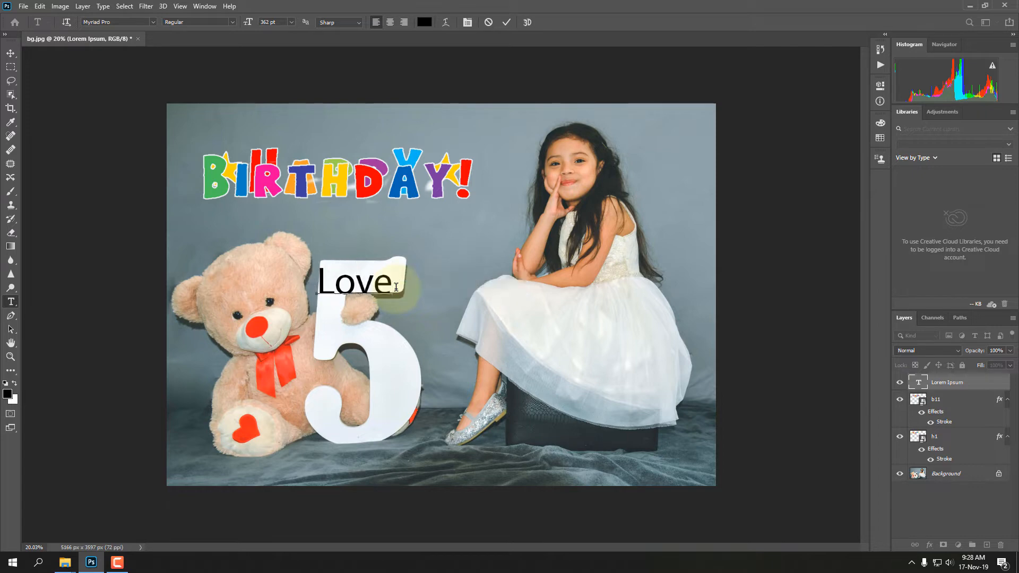
text(e)
key(ctrl+Return)
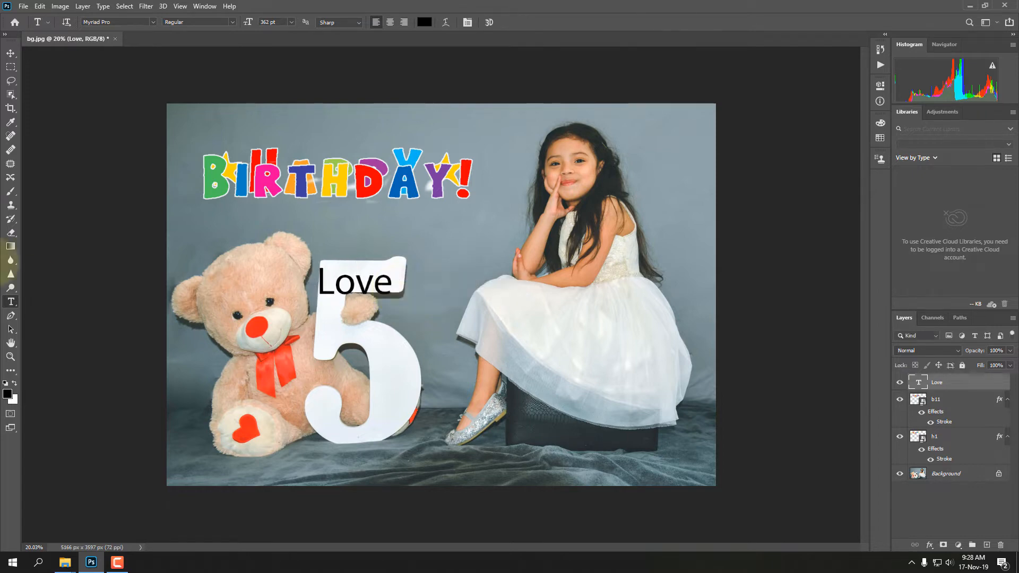
click(10, 53)
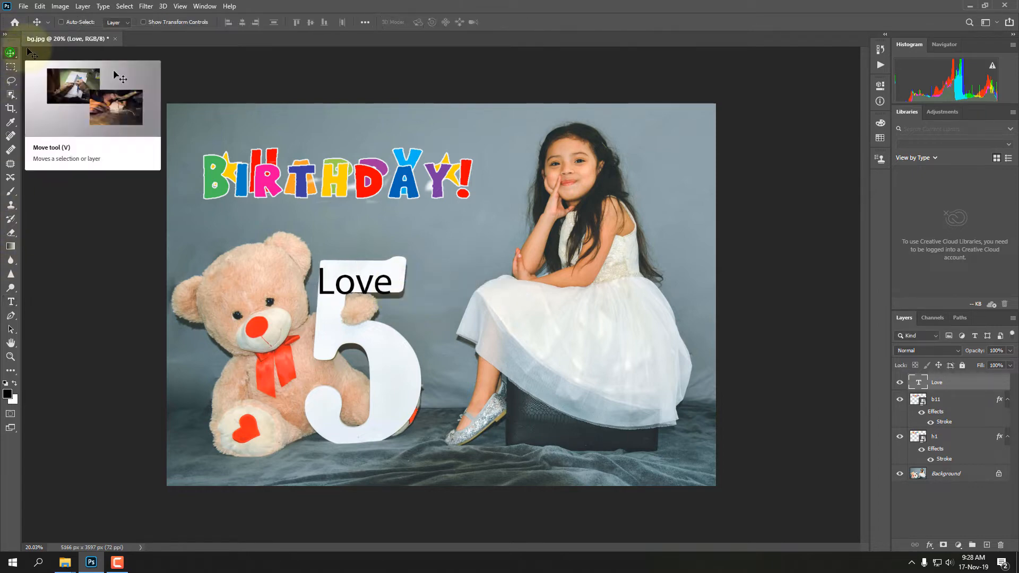
drag(367, 283, 369, 276)
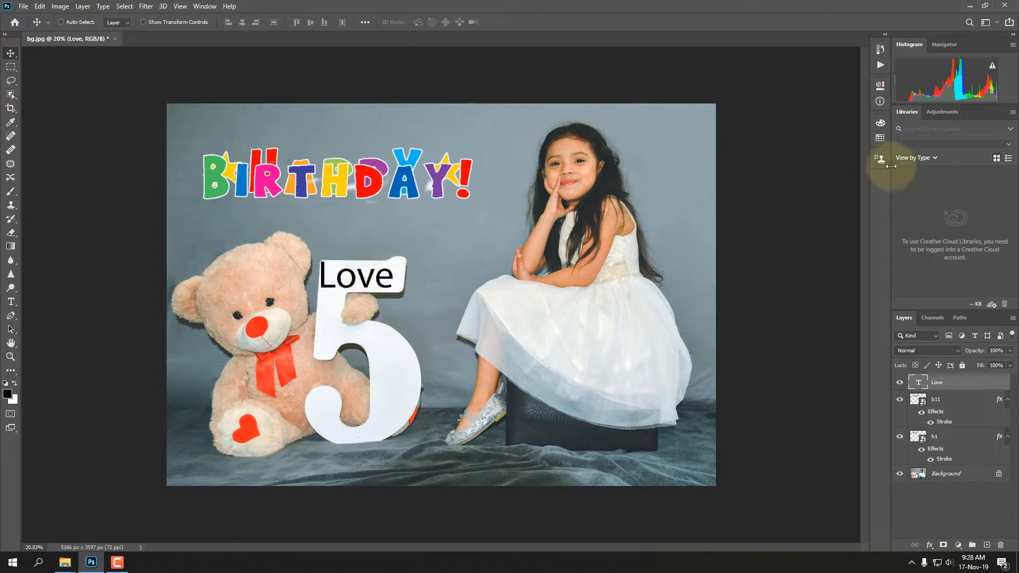
Apply faux bold to the Love text in the character settings and glance at its paragraph settings.
click(204, 8)
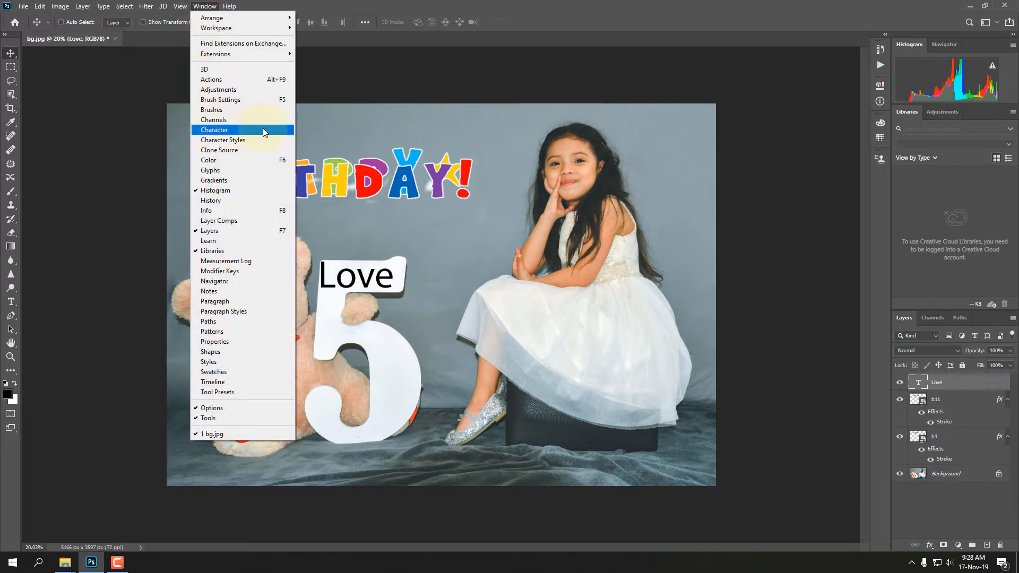
click(240, 131)
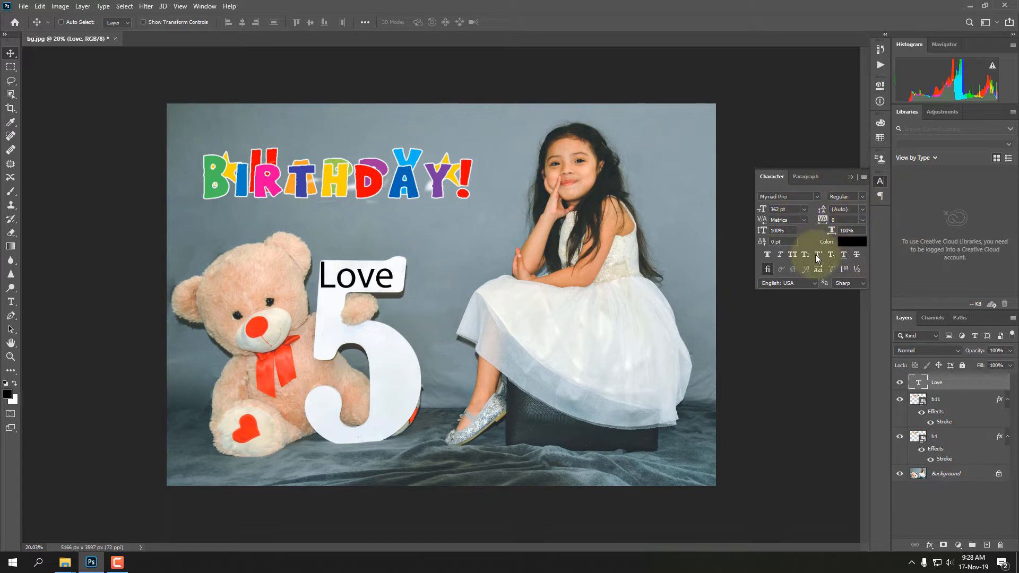
click(767, 255)
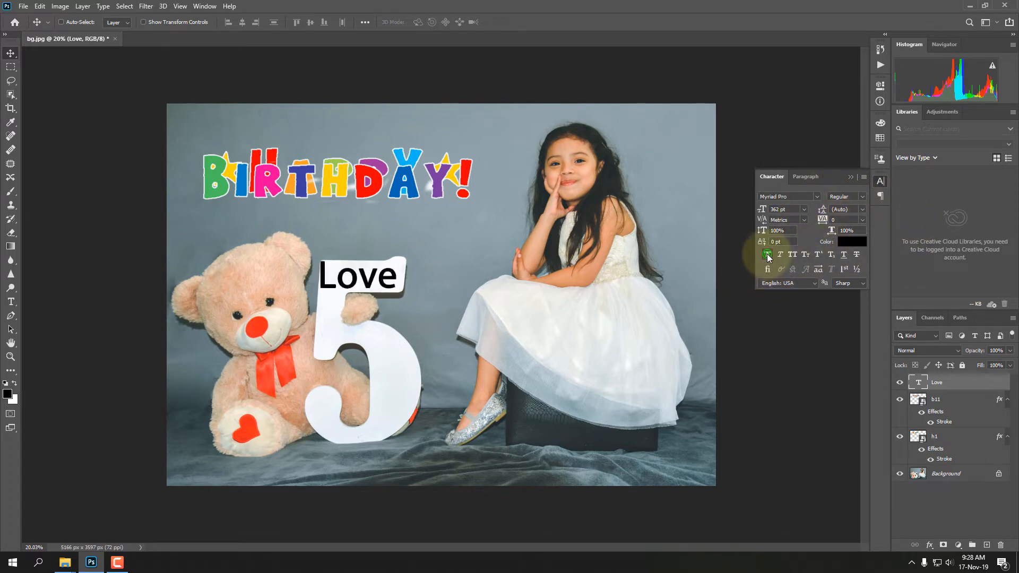
click(809, 180)
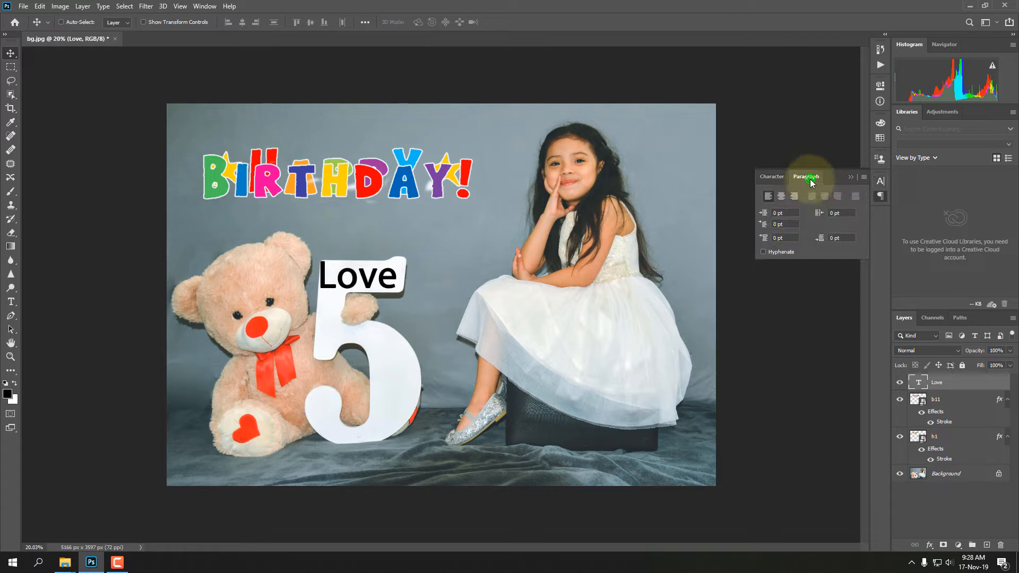
click(778, 178)
Set the Love text colour to dark red a01616 and move the text just below the BIRTHDAY! lettering.
click(855, 243)
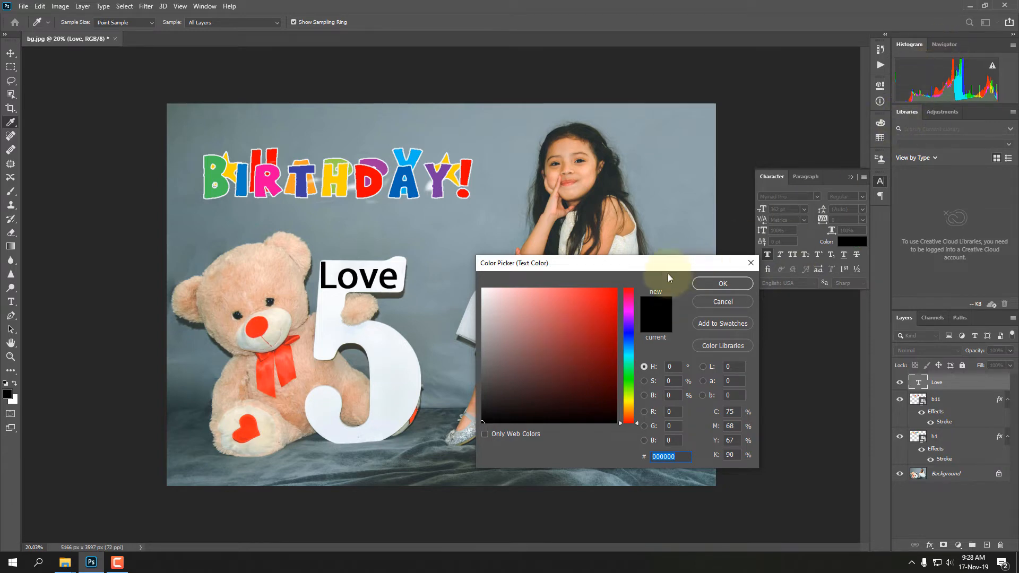
click(565, 321)
click(598, 339)
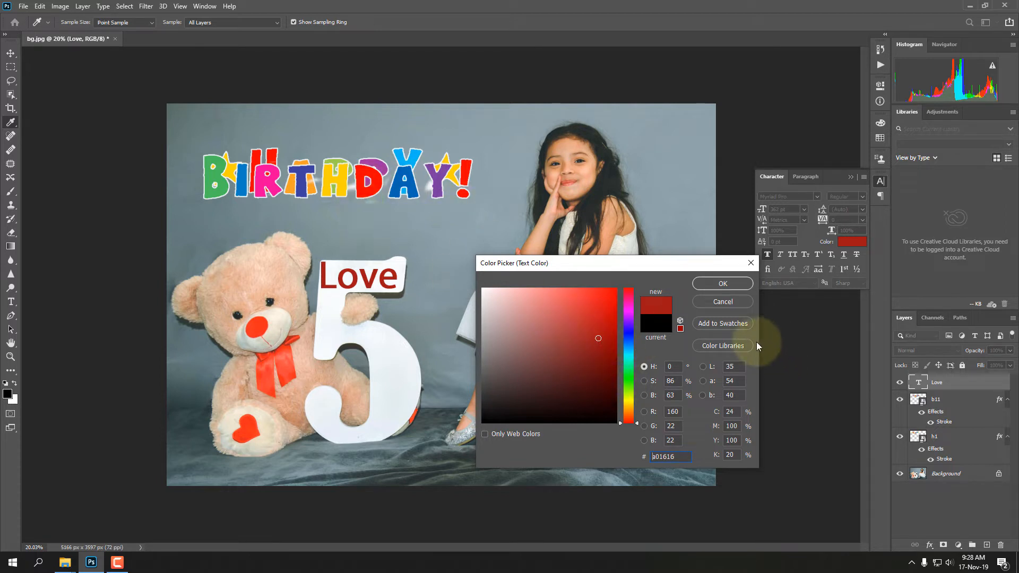
click(729, 283)
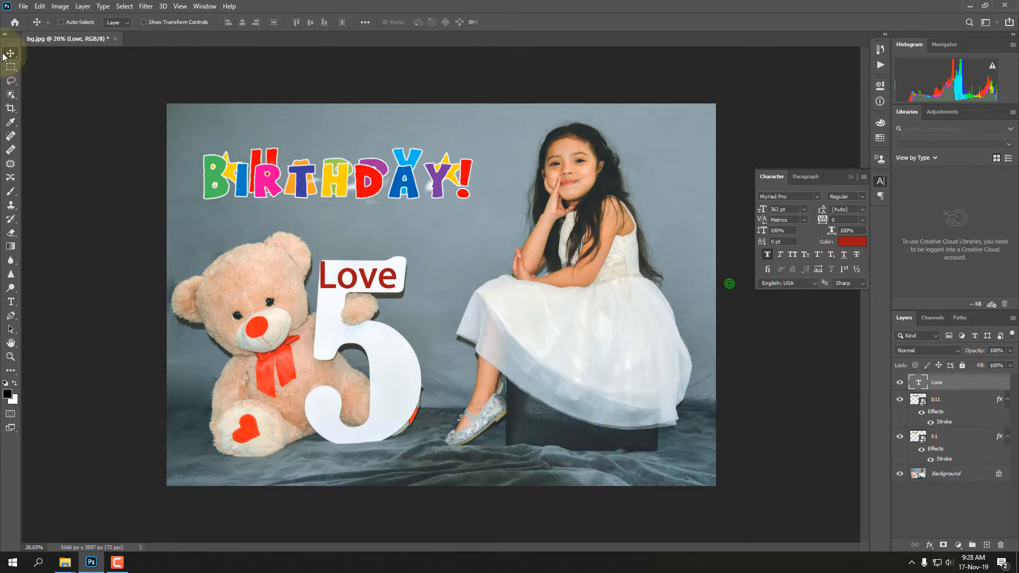
click(12, 53)
drag(357, 277, 337, 214)
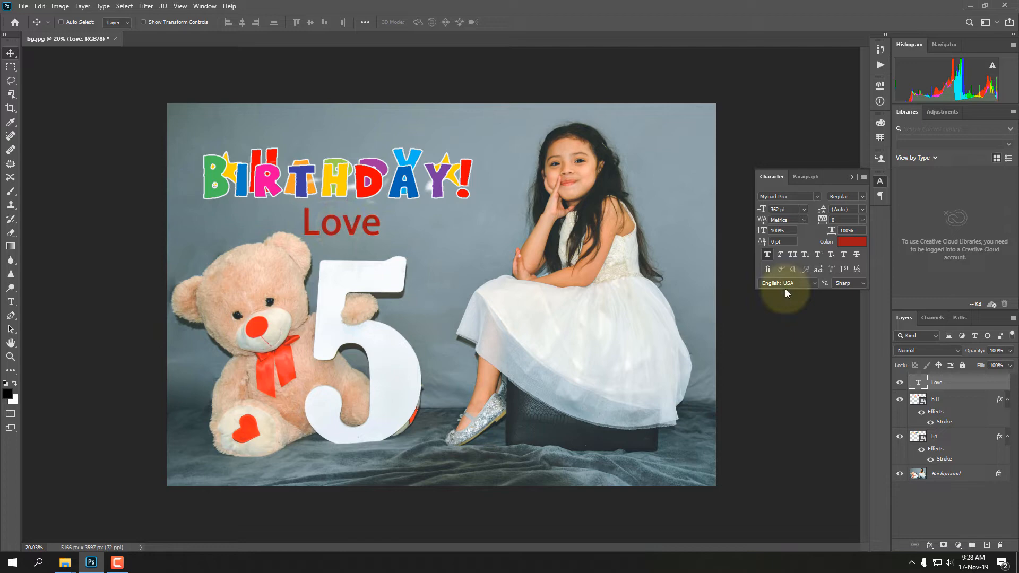
Recolour the Love text bright red fe0000 by sampling the red letter D of the BIRTHDAY! lettering.
click(855, 246)
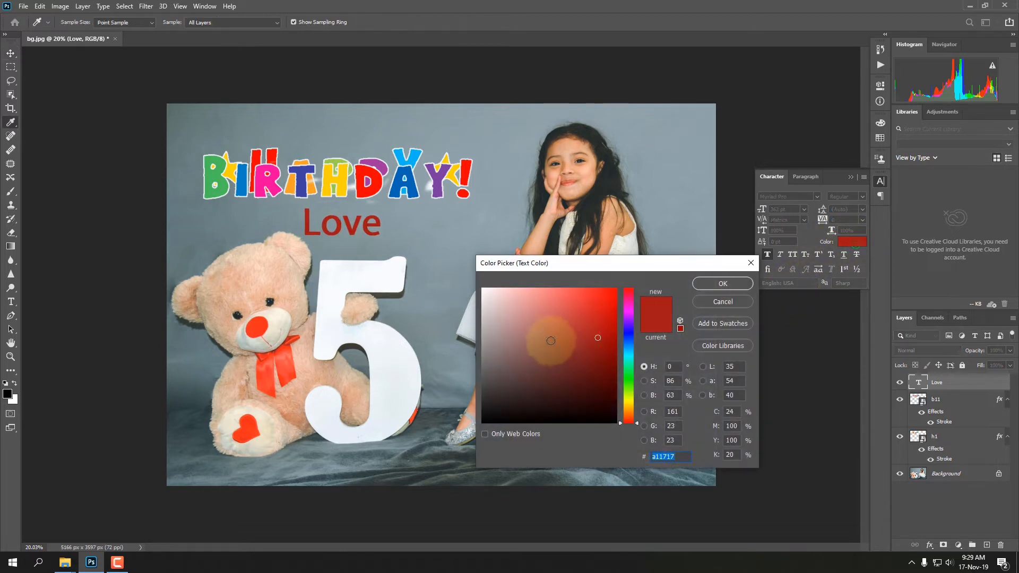
drag(573, 334, 478, 283)
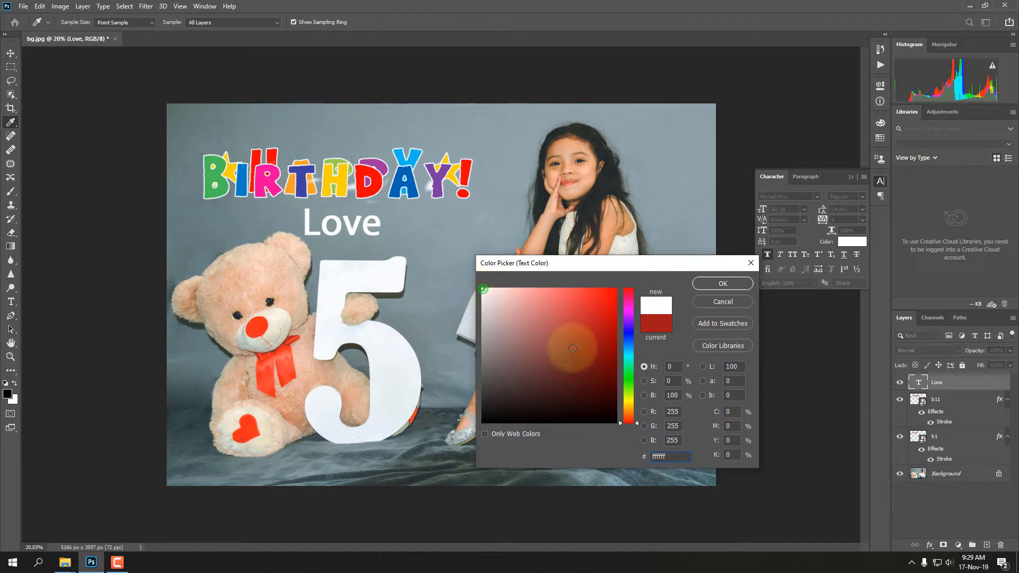
drag(630, 427, 627, 314)
drag(552, 310, 566, 287)
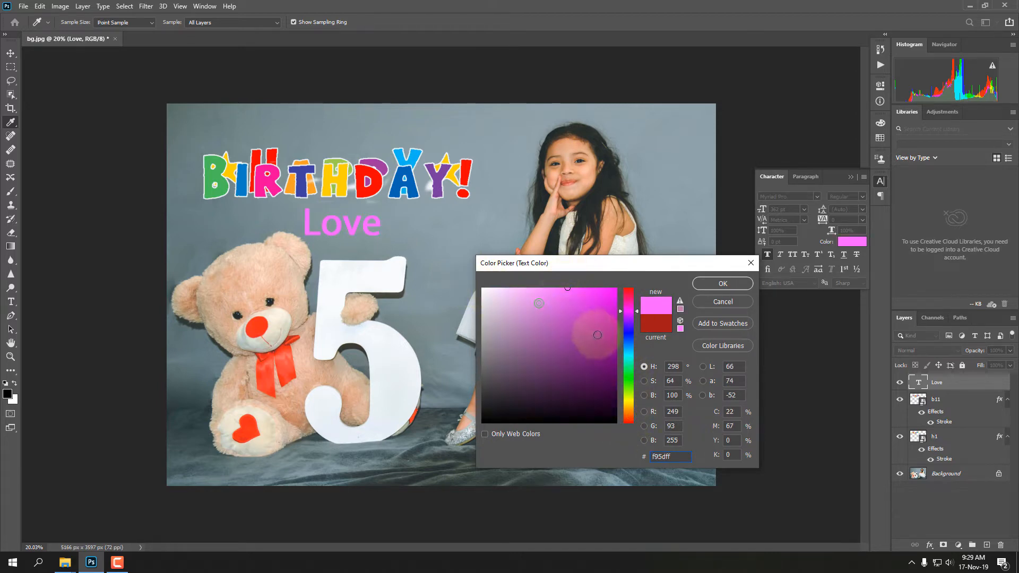
drag(630, 333, 629, 352)
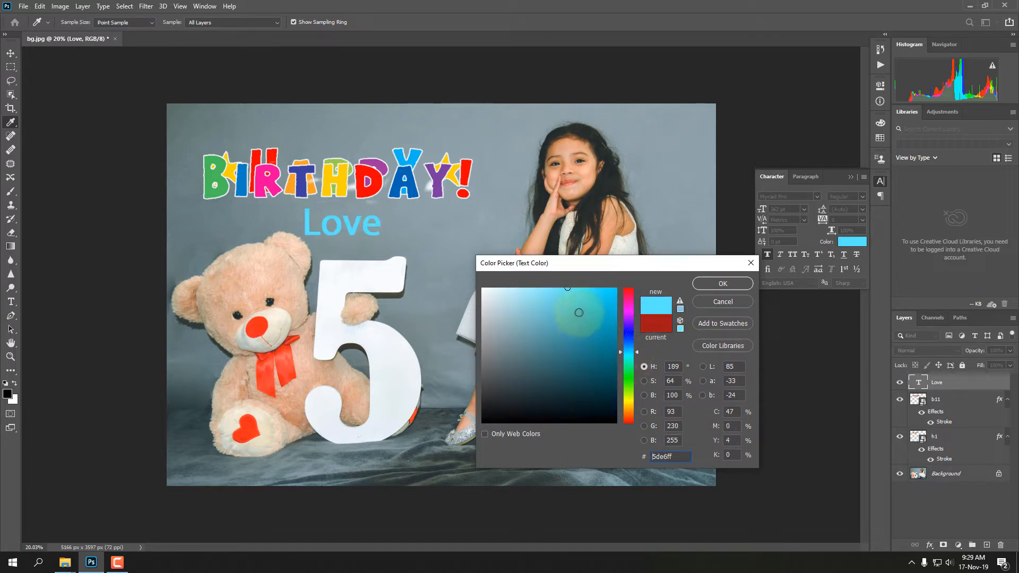
drag(584, 295, 603, 336)
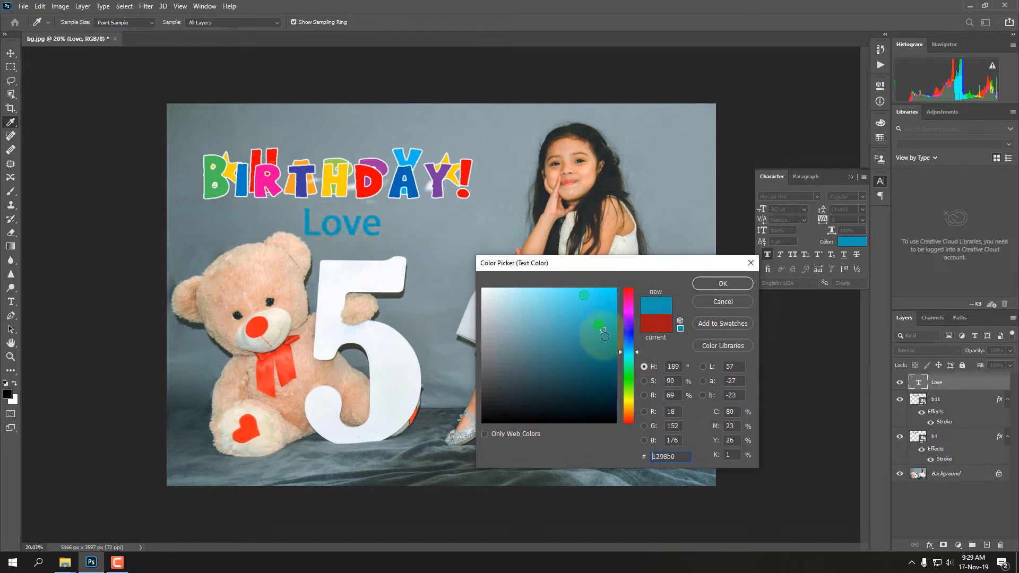
click(379, 185)
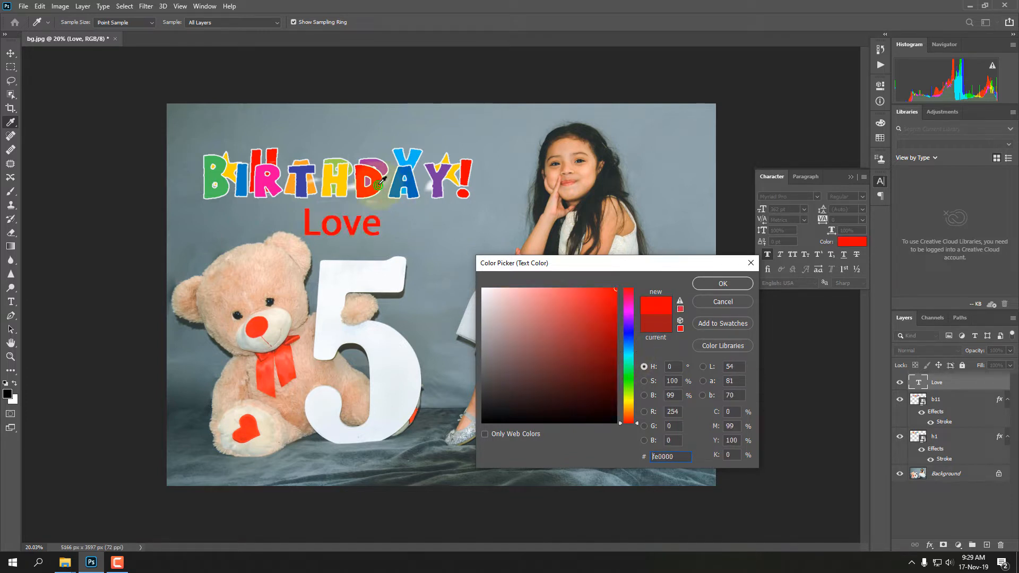
click(723, 283)
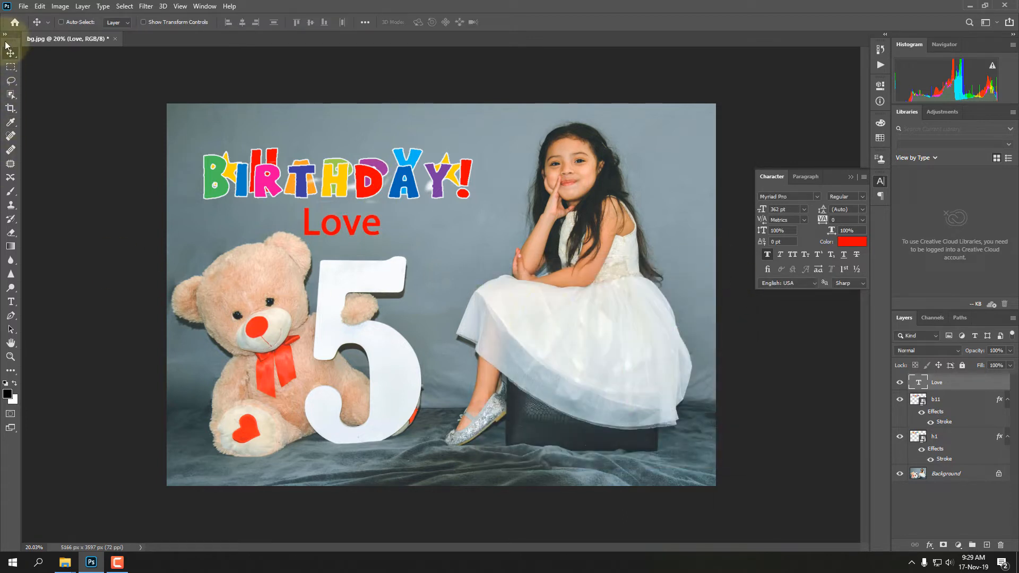
Scale the Love text to about 233% over the BIRTHDAY! lettering and set its font style to Bold.
key(ctrl+t)
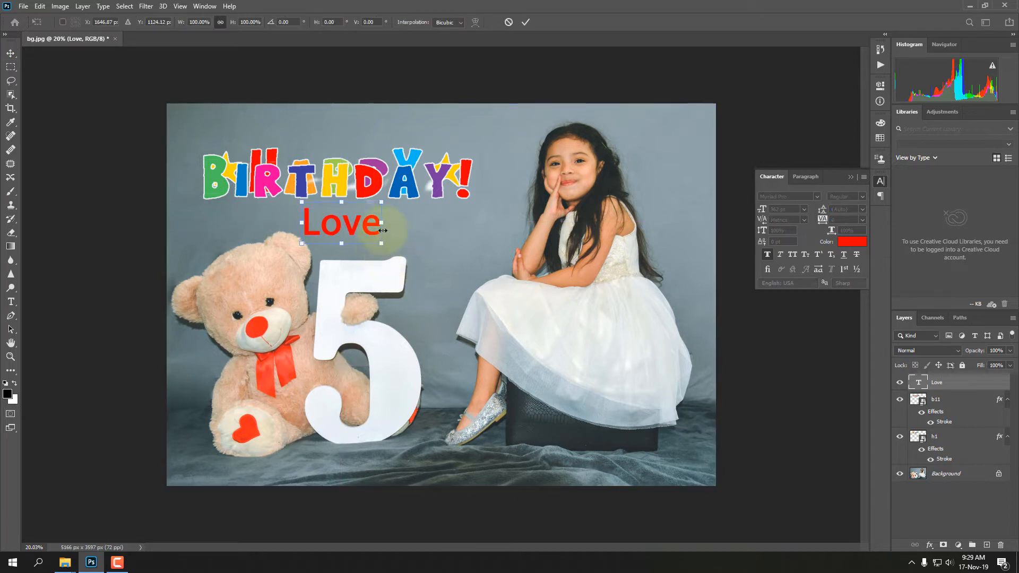
mouse_move(381, 202)
mouse_down()
mouse_move(431, 269)
mouse_move(399, 270)
mouse_move(369, 209)
mouse_up()
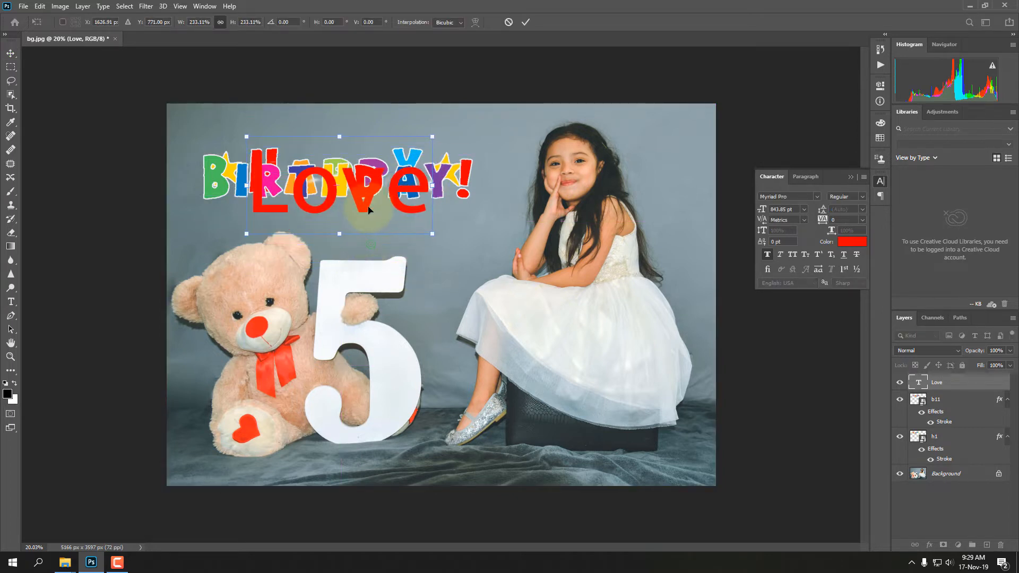
key(Return)
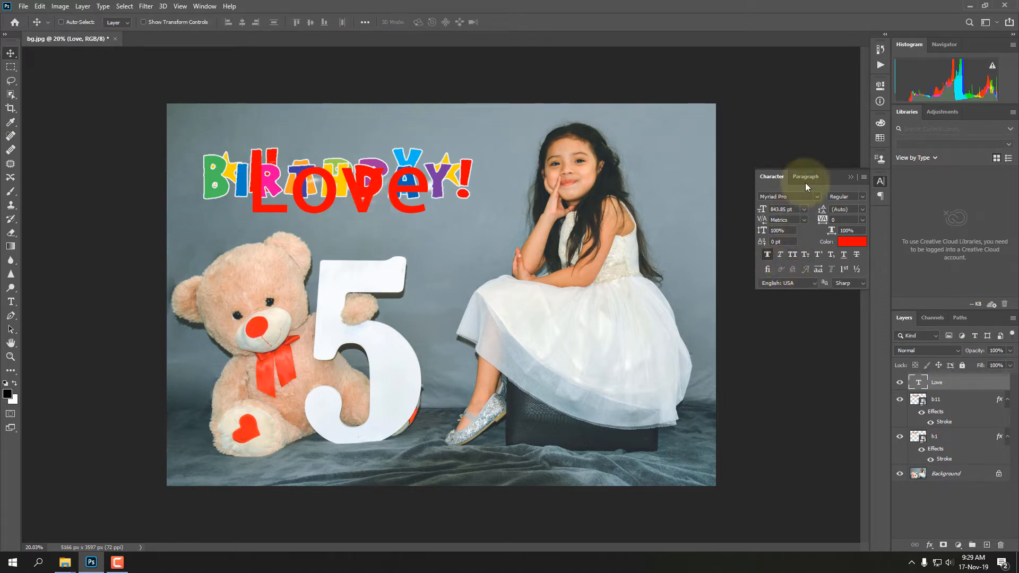
click(862, 195)
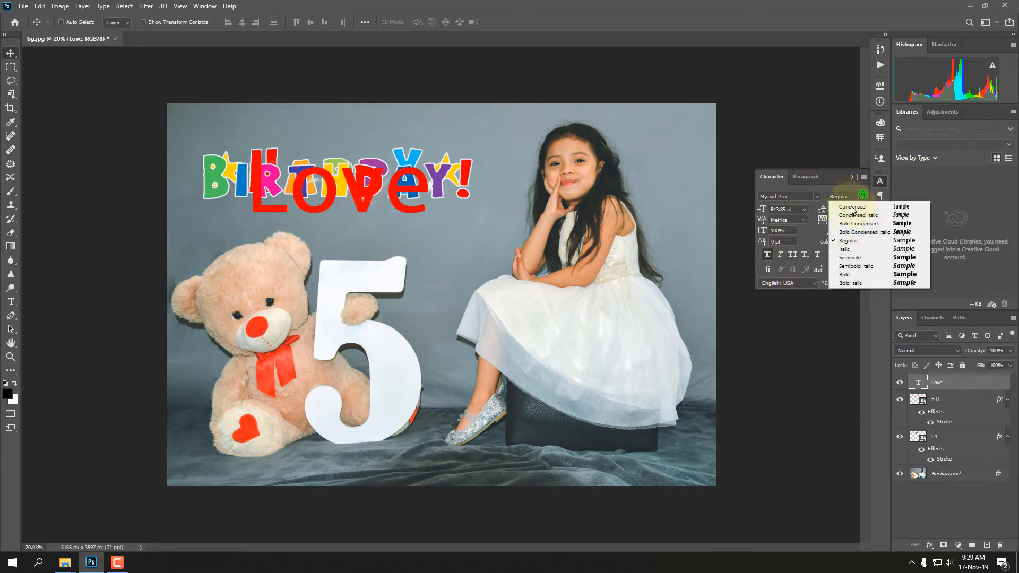
click(857, 275)
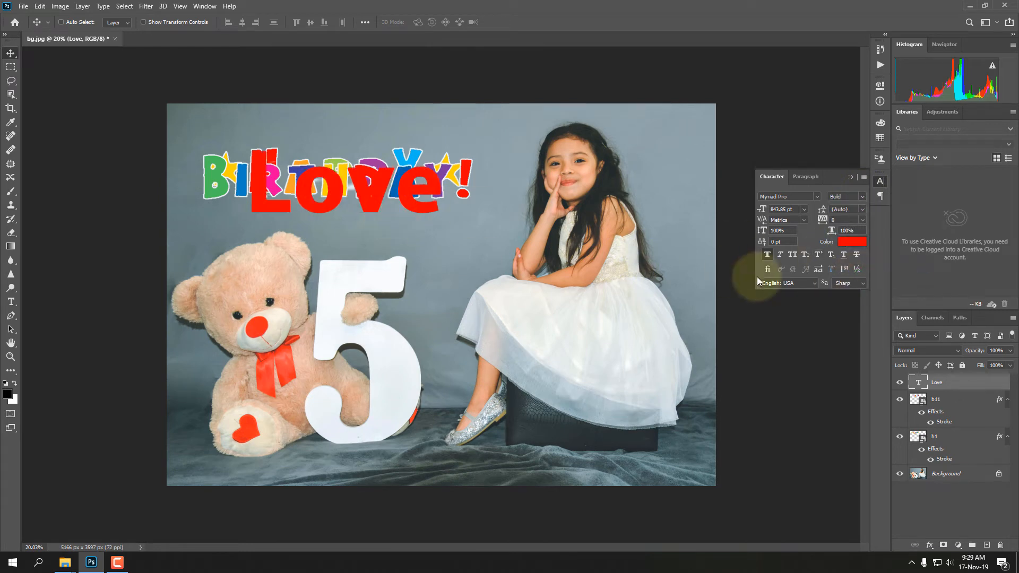
Add a white 10 px inside stroke to the Love layer and shift the text slightly up and left over BIRTHDAY!
click(60, 6)
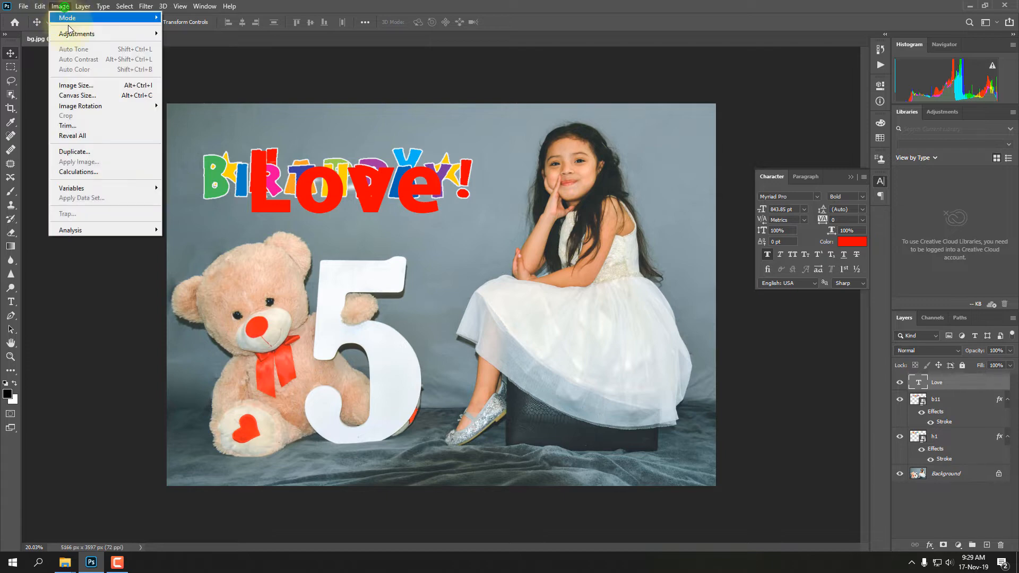
mouse_move(82, 6)
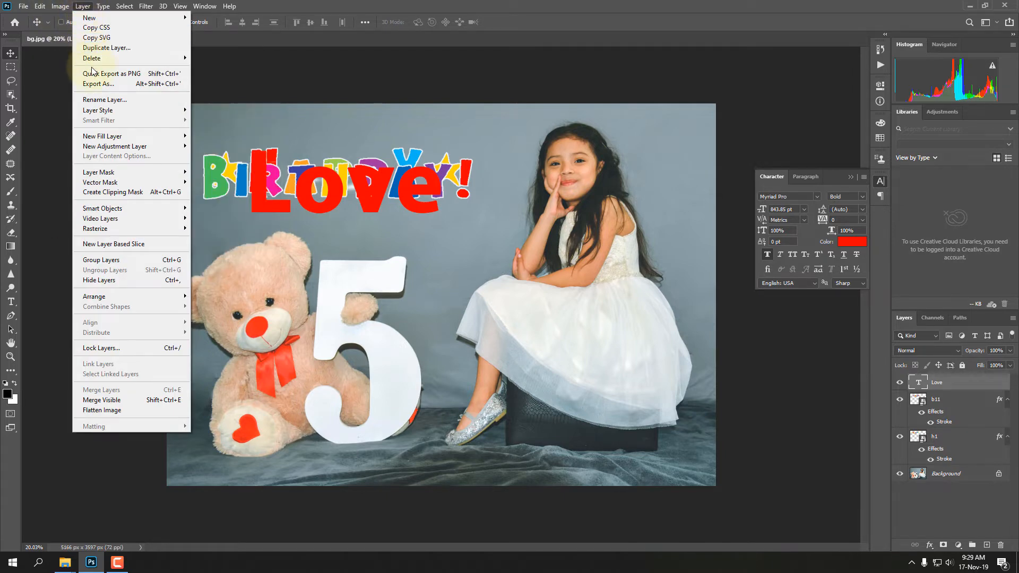
click(113, 110)
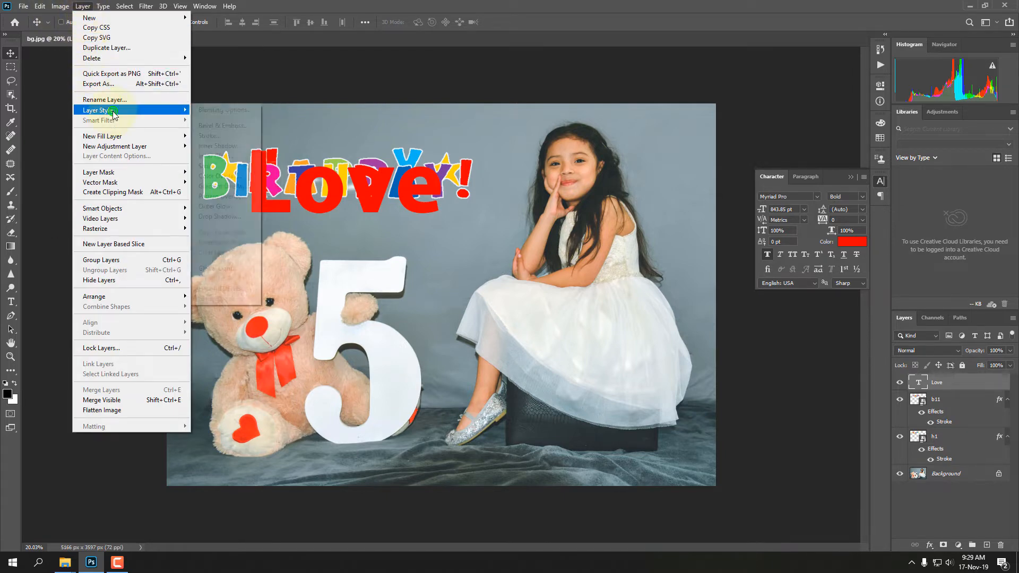
click(210, 110)
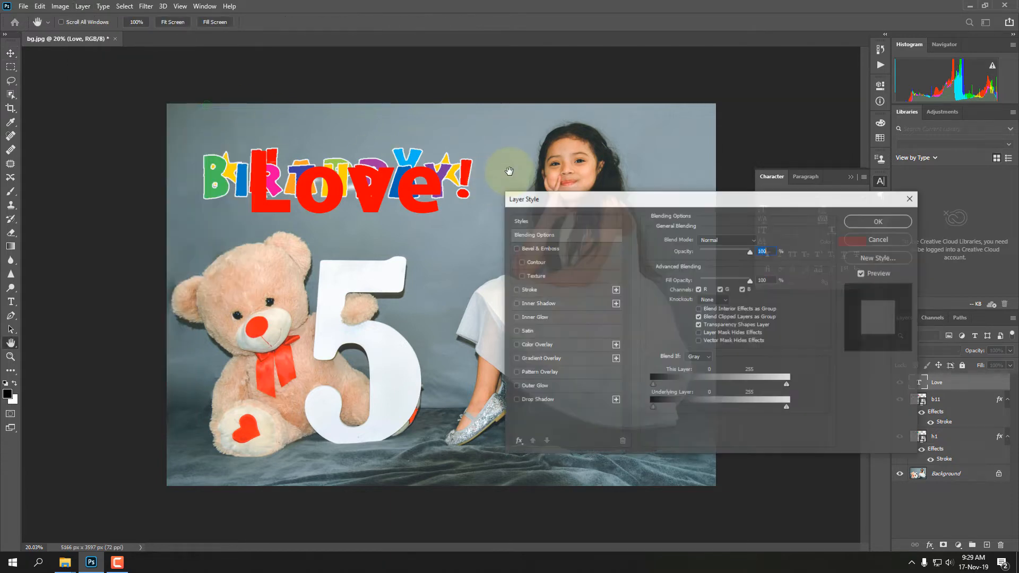
click(528, 289)
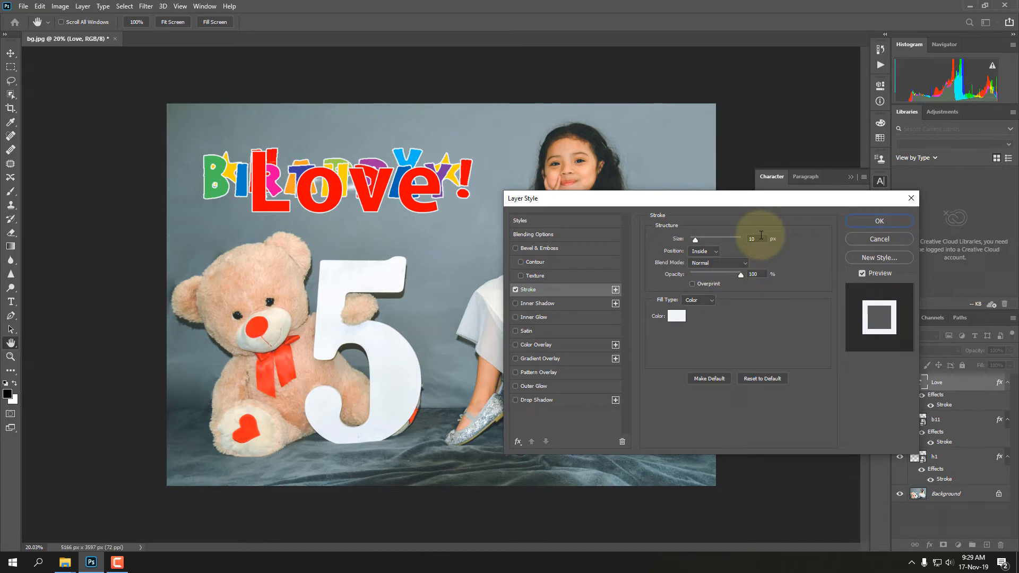
click(874, 222)
mouse_move(429, 207)
mouse_down()
mouse_move(431, 222)
mouse_move(497, 256)
mouse_move(493, 241)
mouse_move(404, 207)
mouse_move(411, 197)
mouse_up()
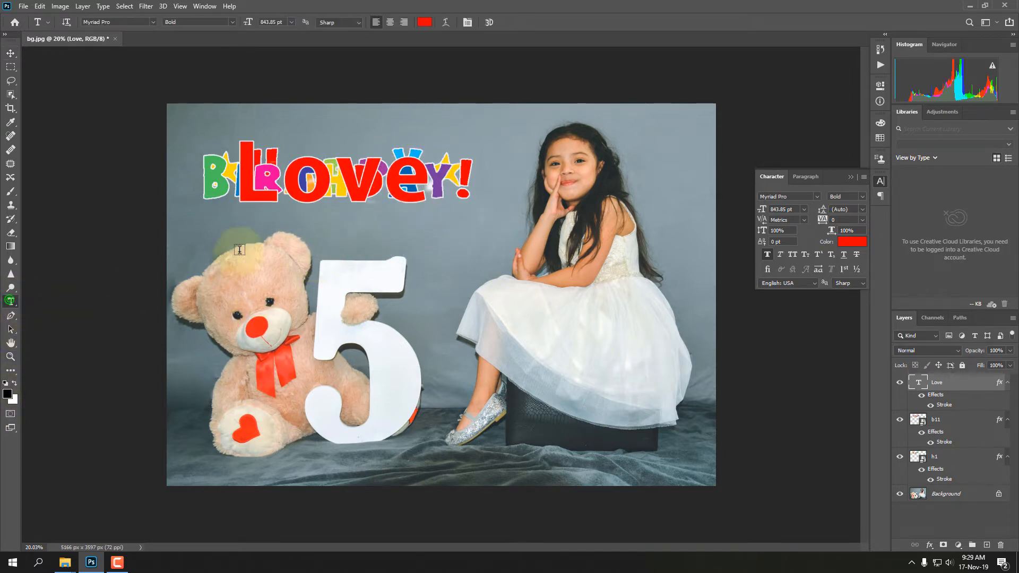
Add a separate From text at 362 pt and place it between the Love lettering and the number 5.
click(242, 259)
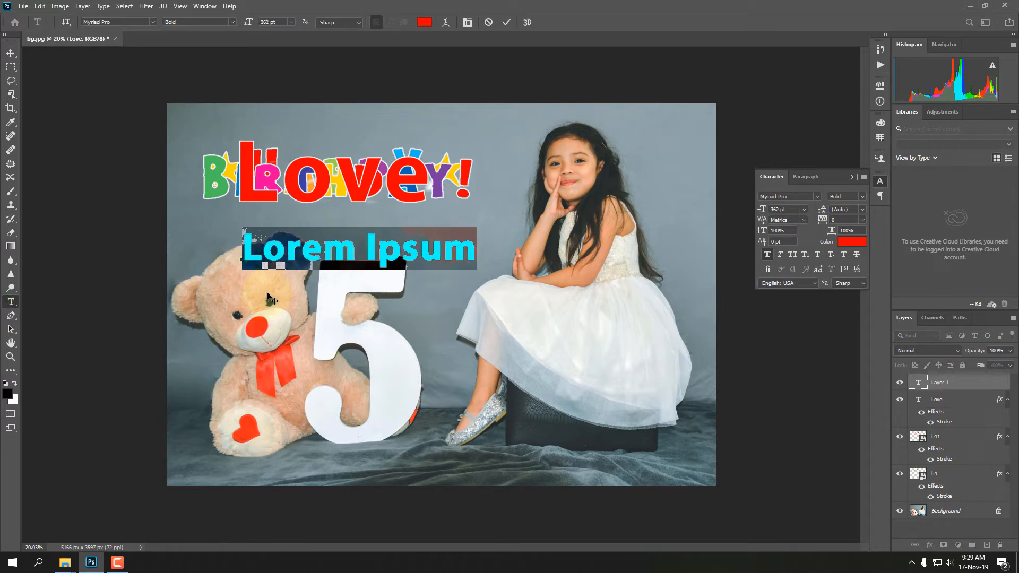
text(From)
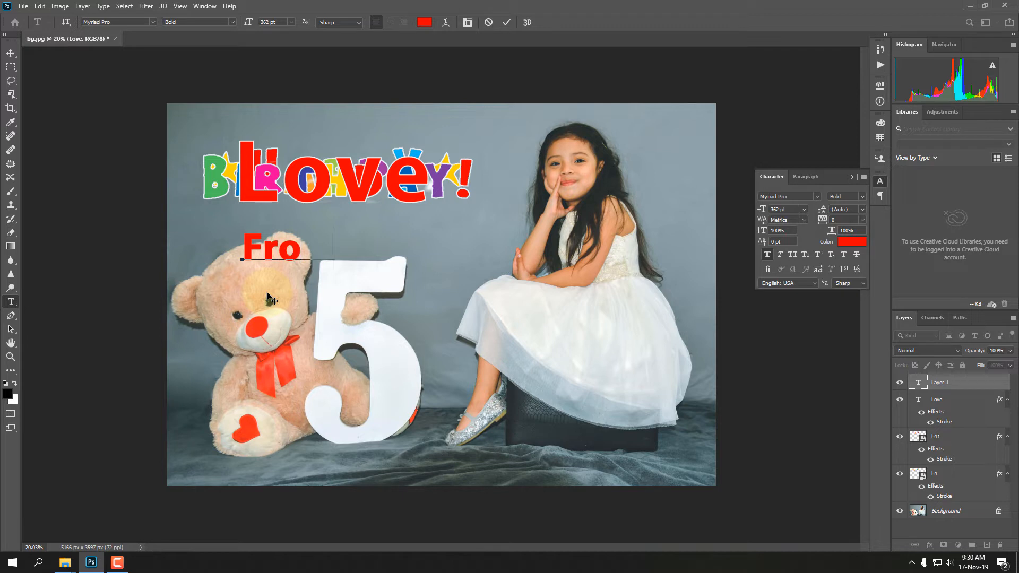
click(10, 53)
drag(289, 252, 377, 236)
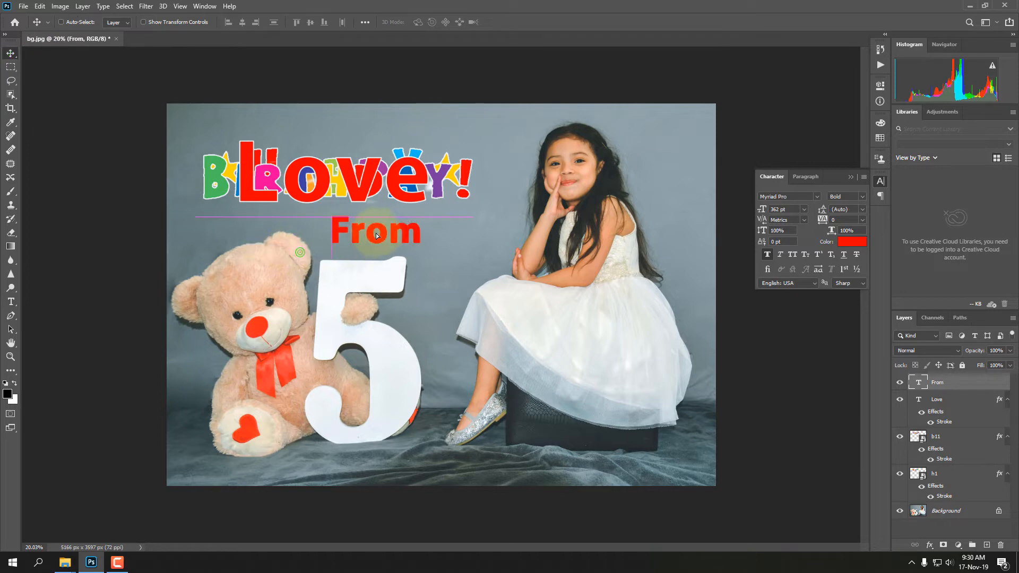
Set the From text colour to white ffffff.
click(851, 242)
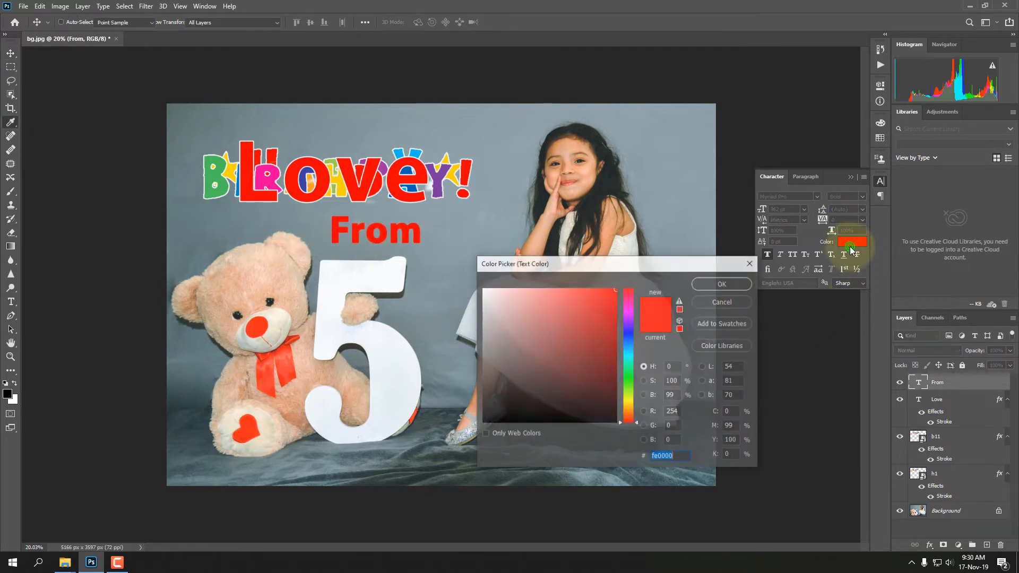
drag(532, 357, 455, 253)
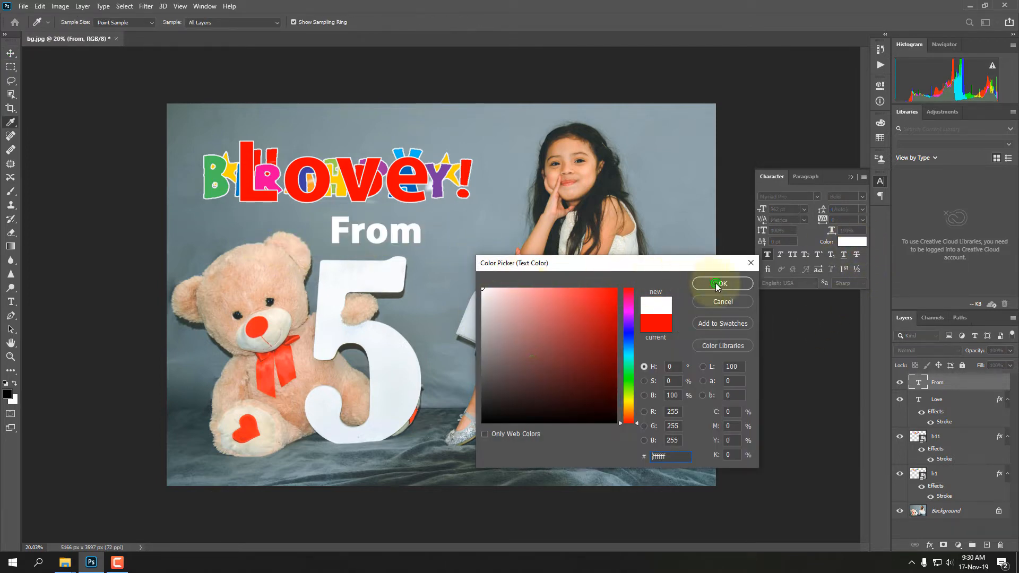
click(717, 285)
Scale the From text to about 170% and move it over the middle of the Love lettering.
click(10, 52)
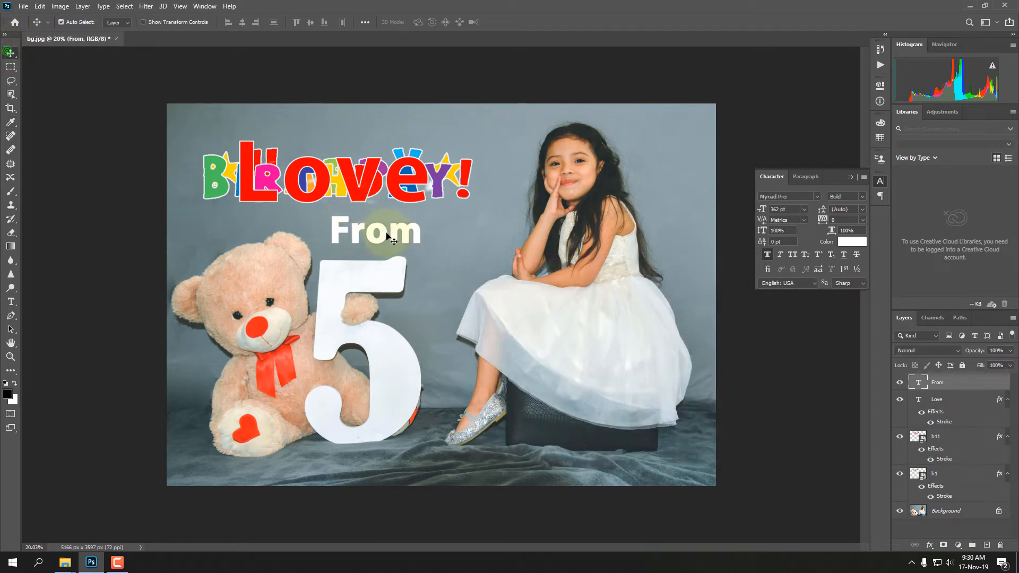
key(ctrl+t)
drag(424, 212, 457, 197)
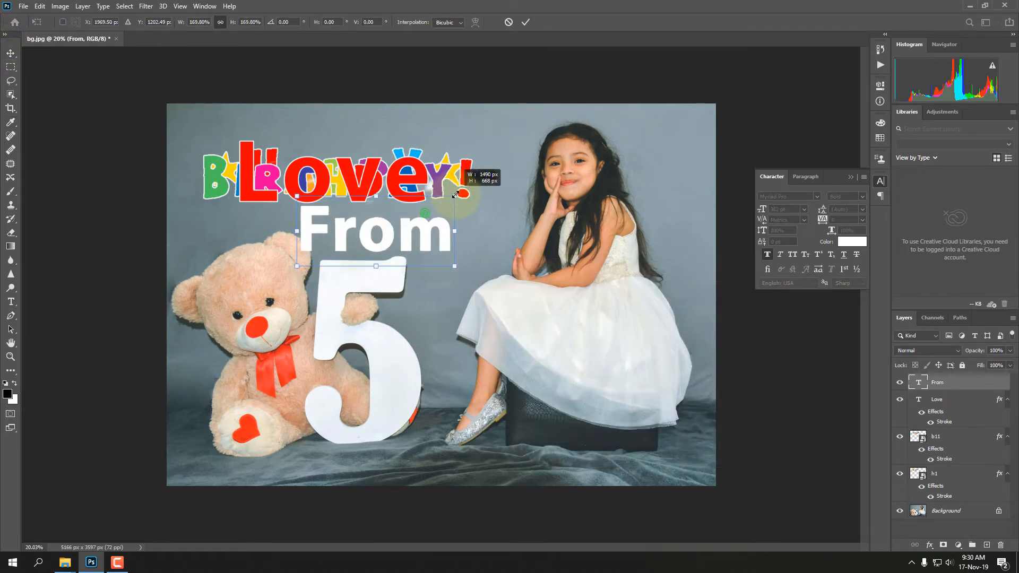
drag(413, 232, 377, 192)
key(Return)
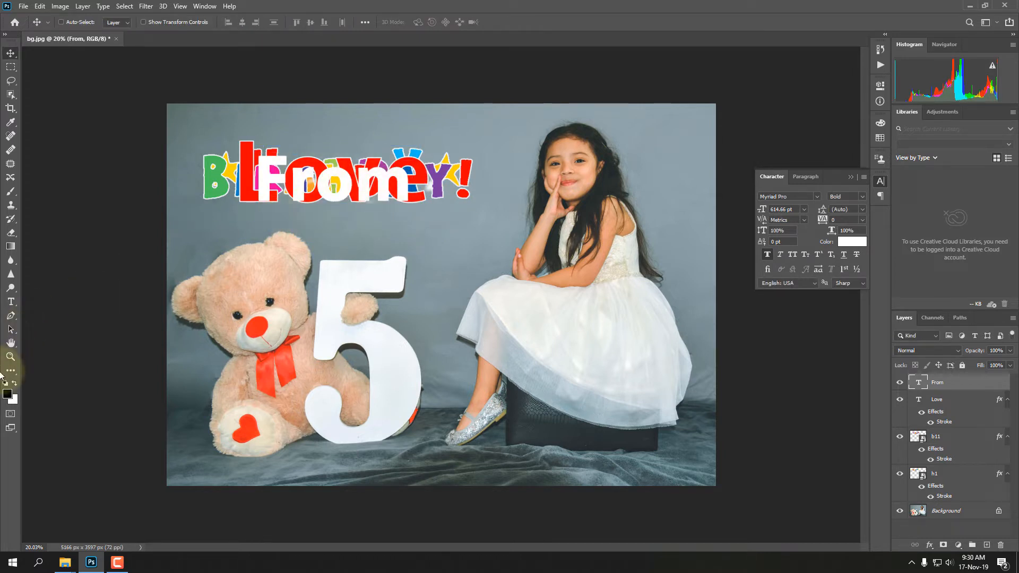
Add a PicTouch text at 362 pt and place it just above the number 5.
click(11, 302)
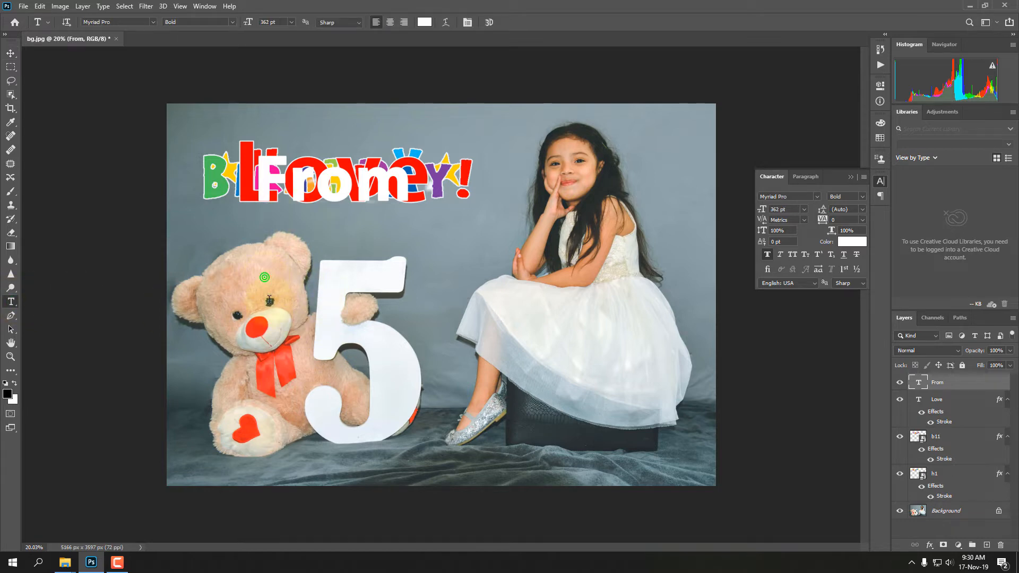
click(264, 277)
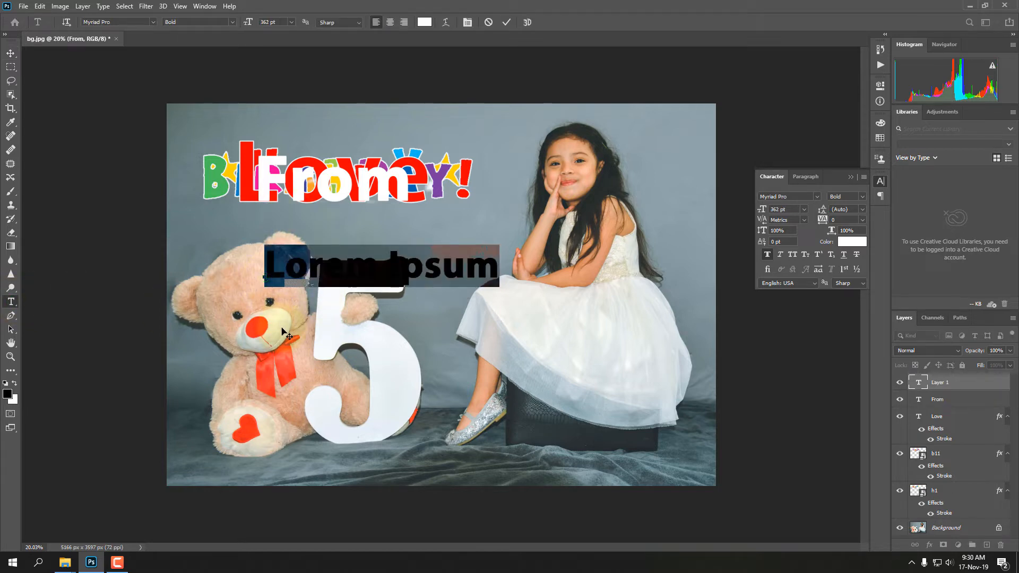
text(PicTouch)
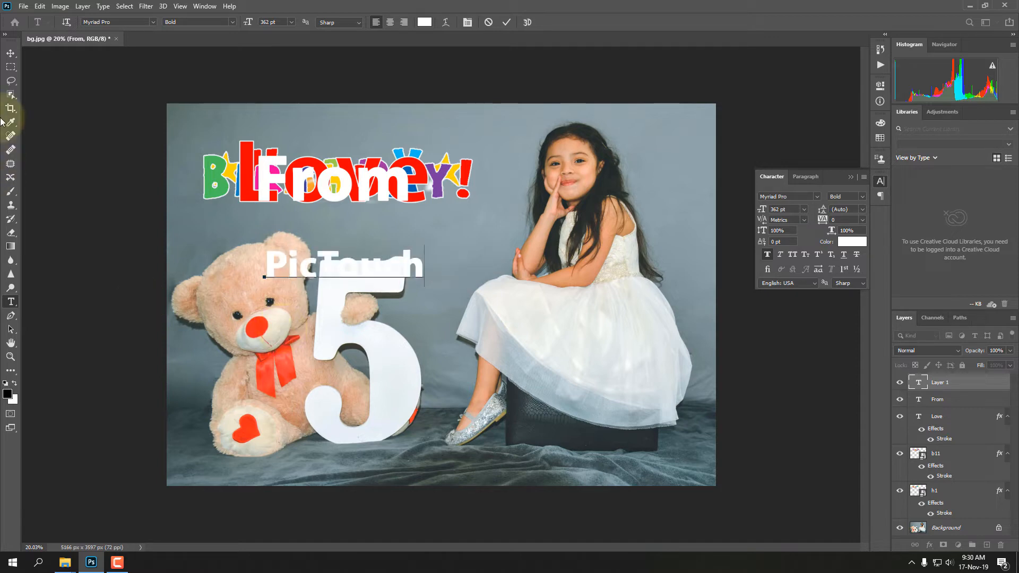
click(10, 53)
drag(319, 278, 361, 251)
Set the PicTouch text colour to golden yellow ffd800.
click(853, 242)
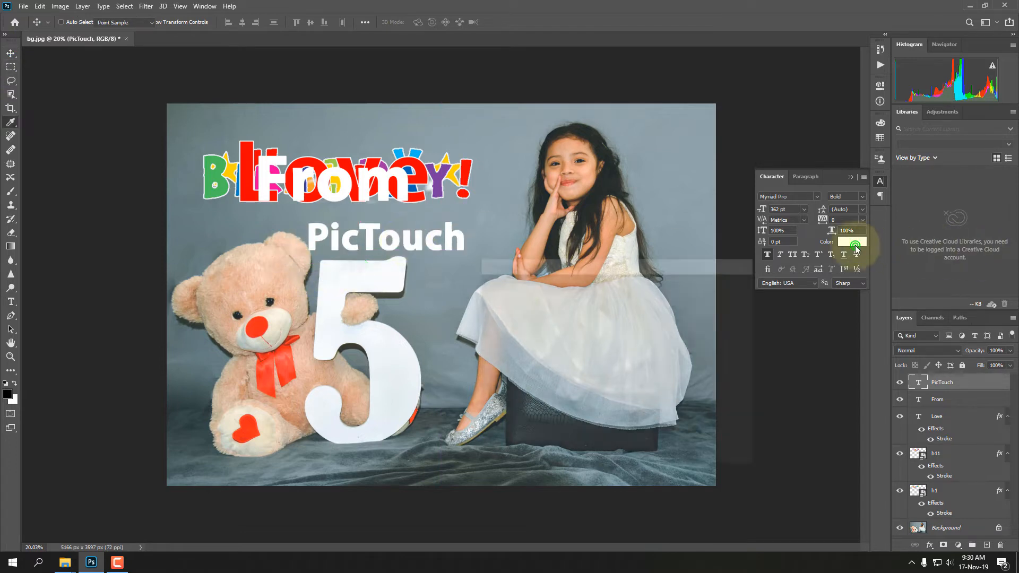
click(631, 406)
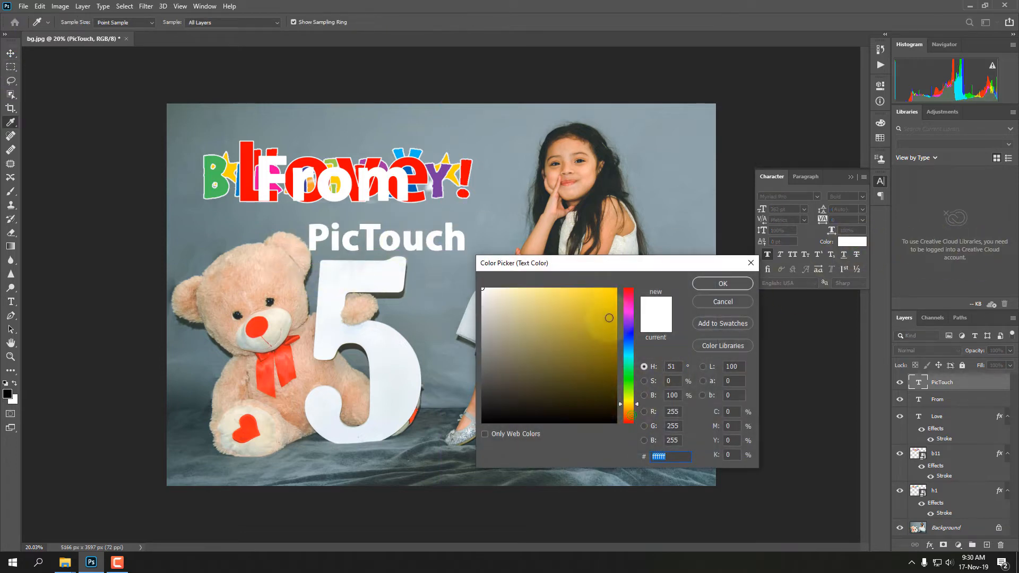
click(615, 288)
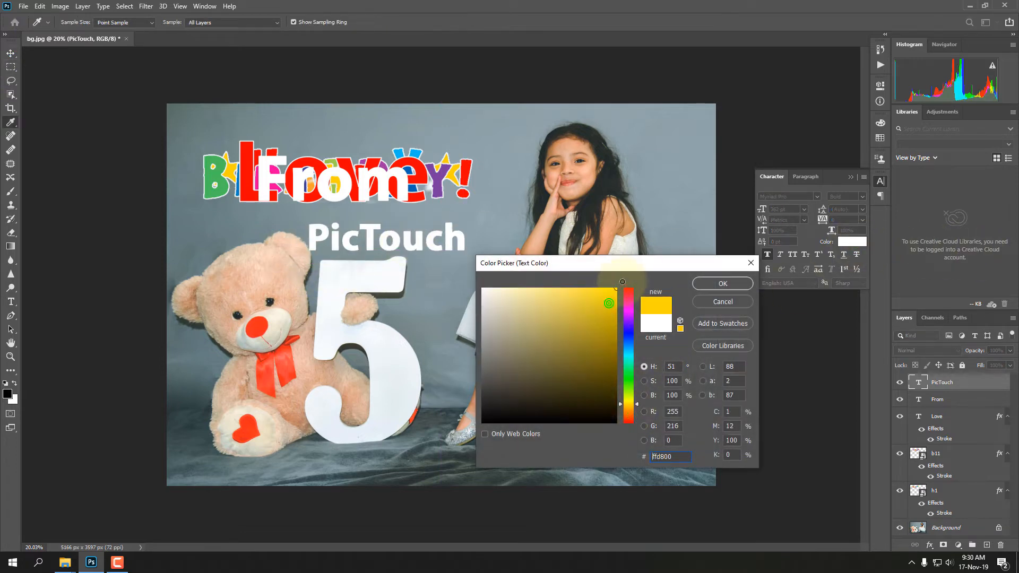
click(722, 284)
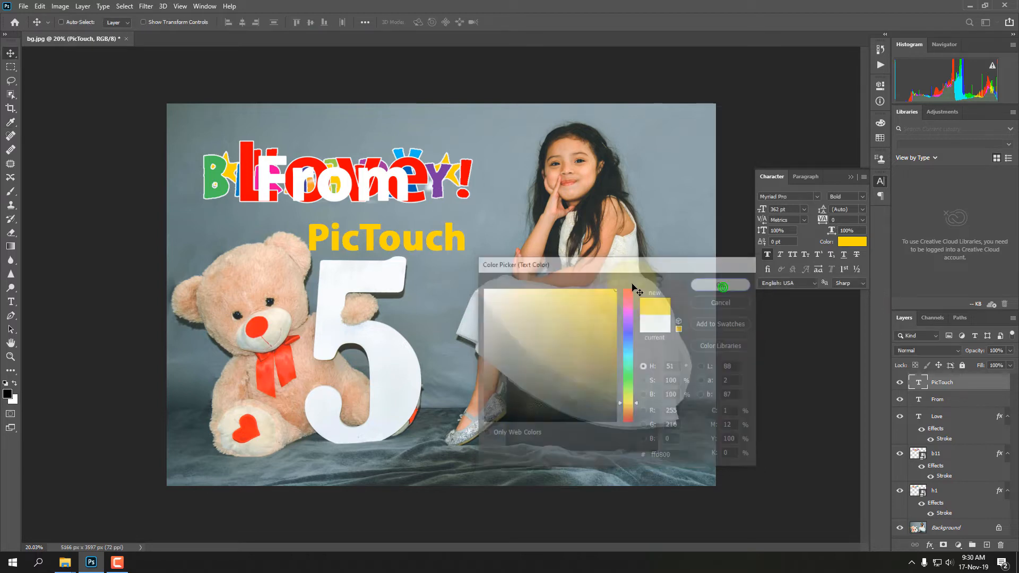
Scale the PicTouch text to about 154% and move it over the stacked lettering above the teddy bear.
key(ctrl+t)
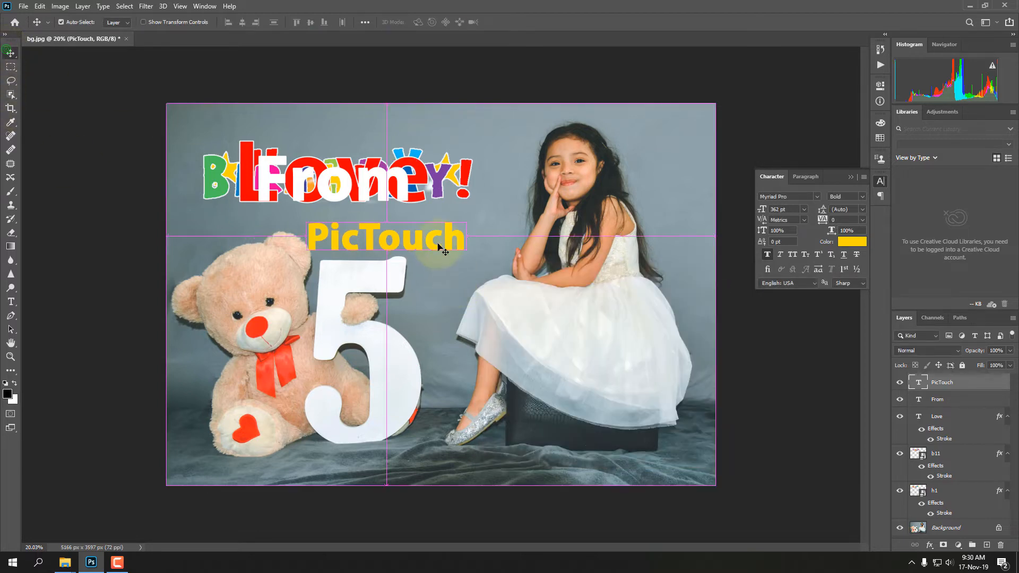
drag(478, 212, 476, 212)
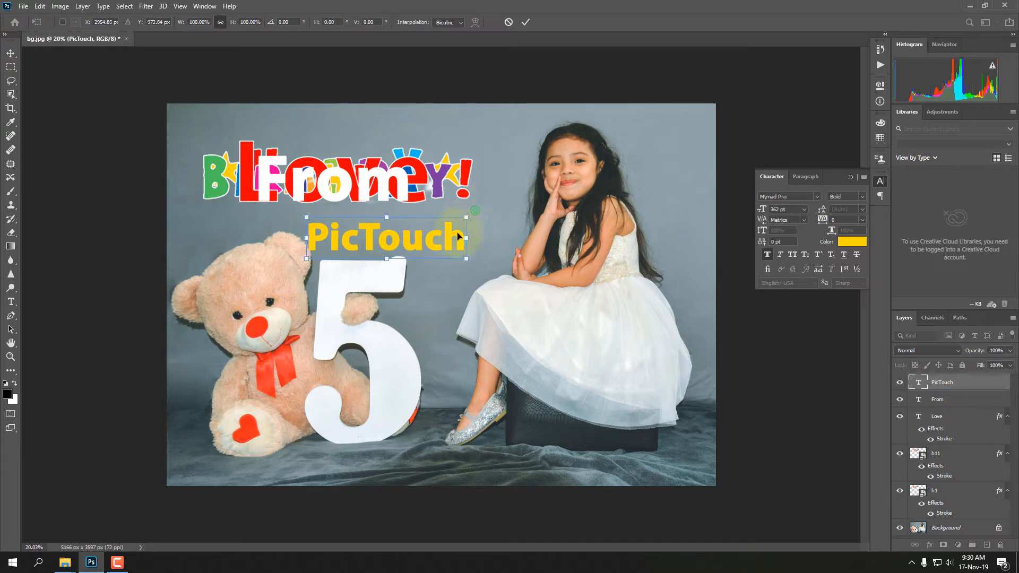
key(Return)
key(ctrl+t)
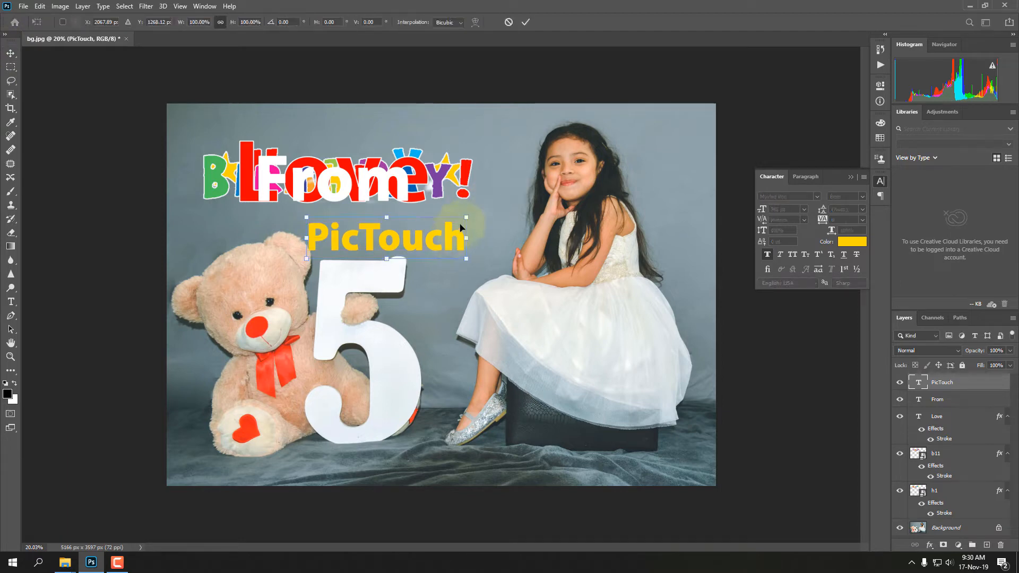
drag(466, 219, 505, 195)
drag(455, 255, 418, 195)
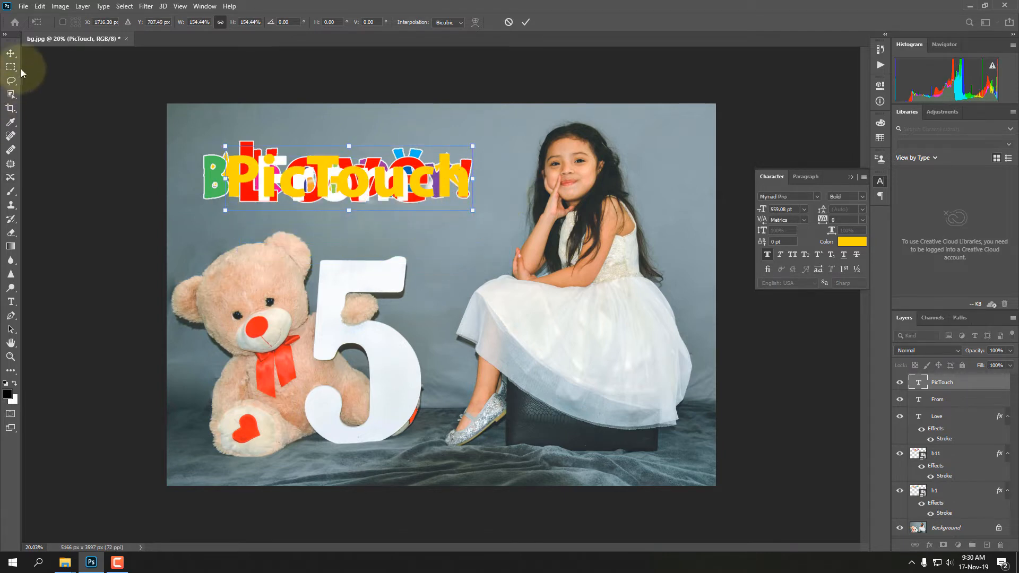
click(11, 53)
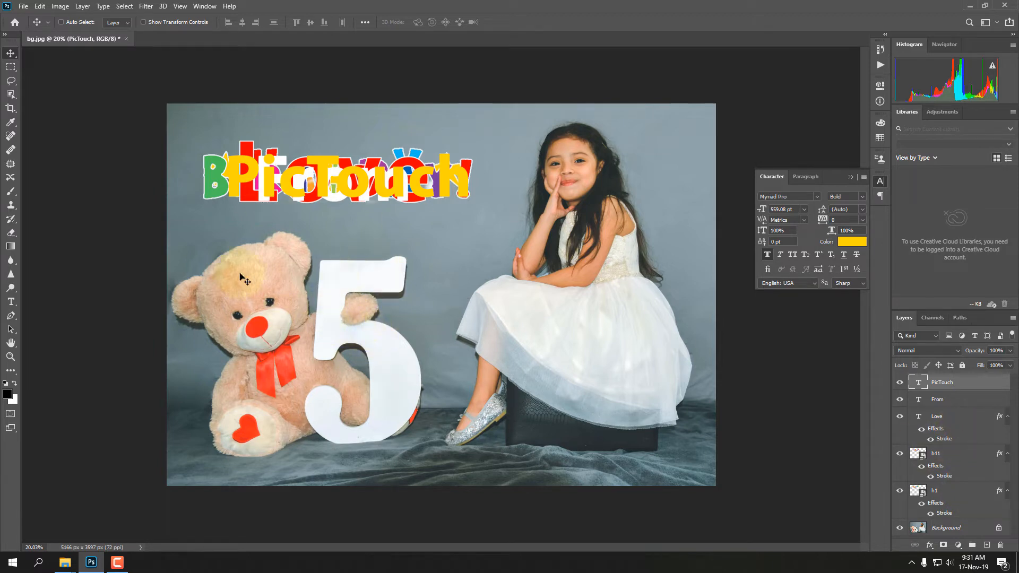
Place the b1 balloons image as an embedded object in the photo.
click(24, 7)
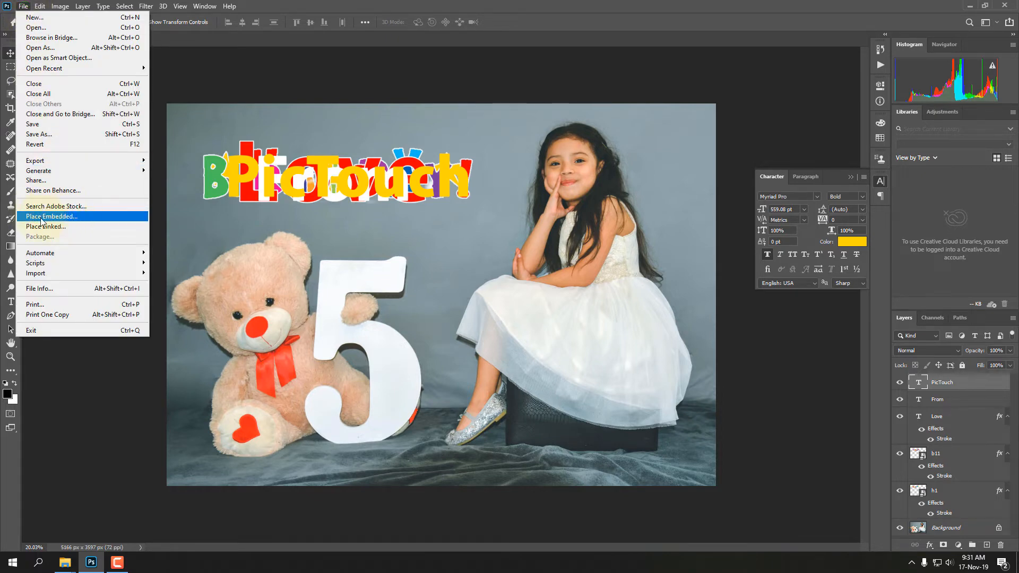
click(65, 218)
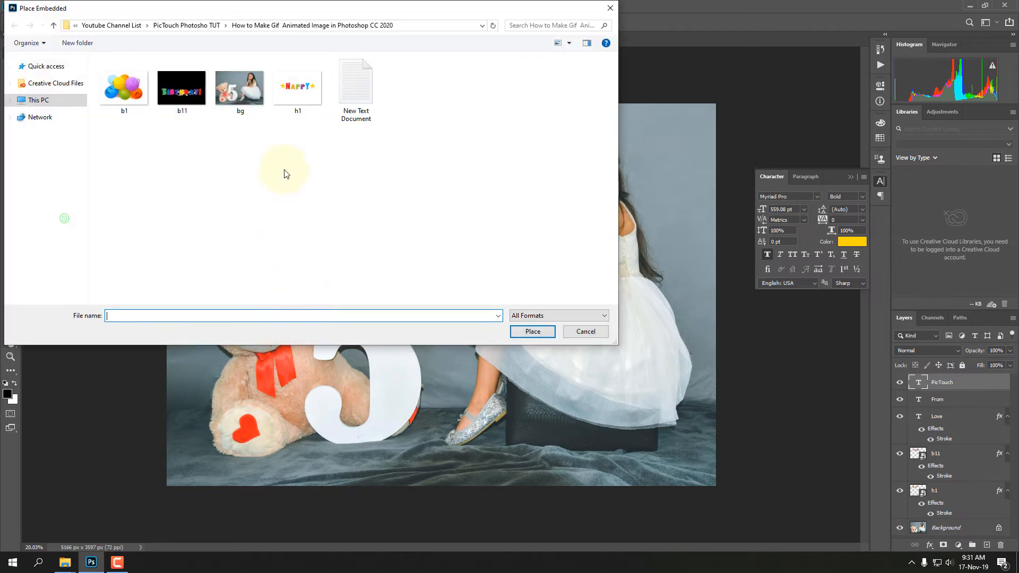
click(124, 84)
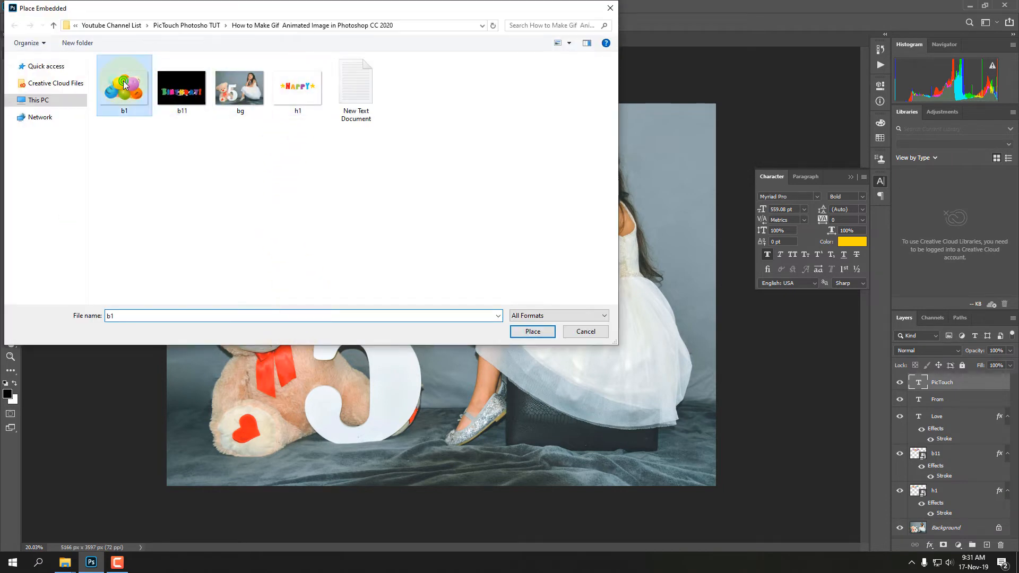
click(532, 334)
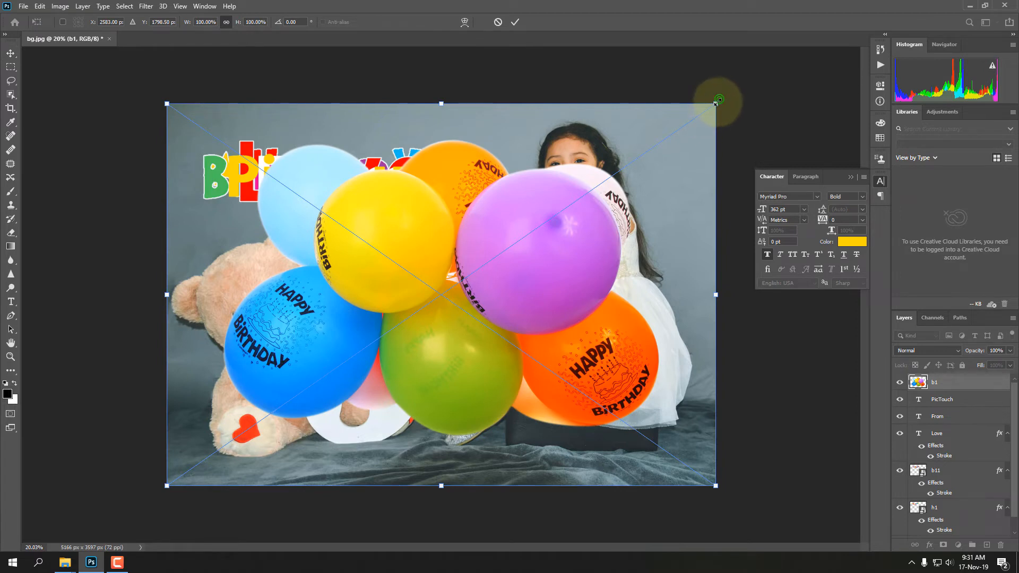
Scale the balloons to about 35% and position them over the skirt of the girl's white dress.
drag(716, 103, 544, 232)
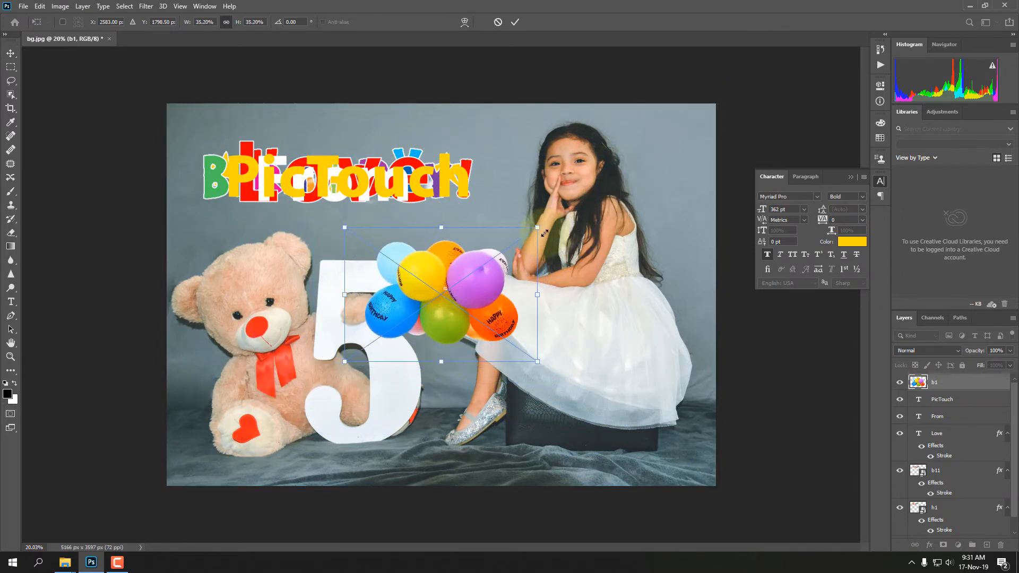
key(Return)
drag(404, 277, 561, 365)
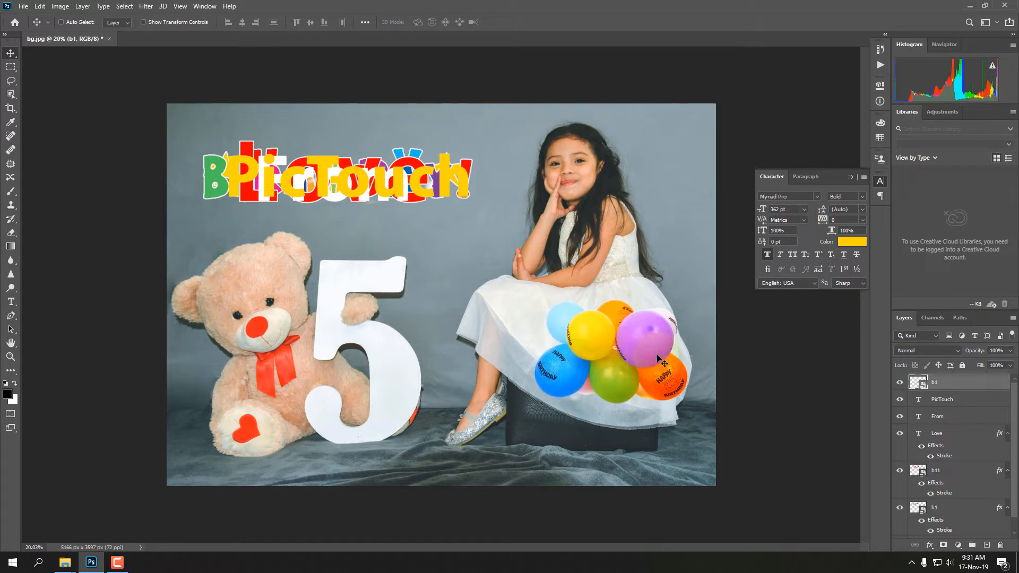
drag(654, 350, 650, 345)
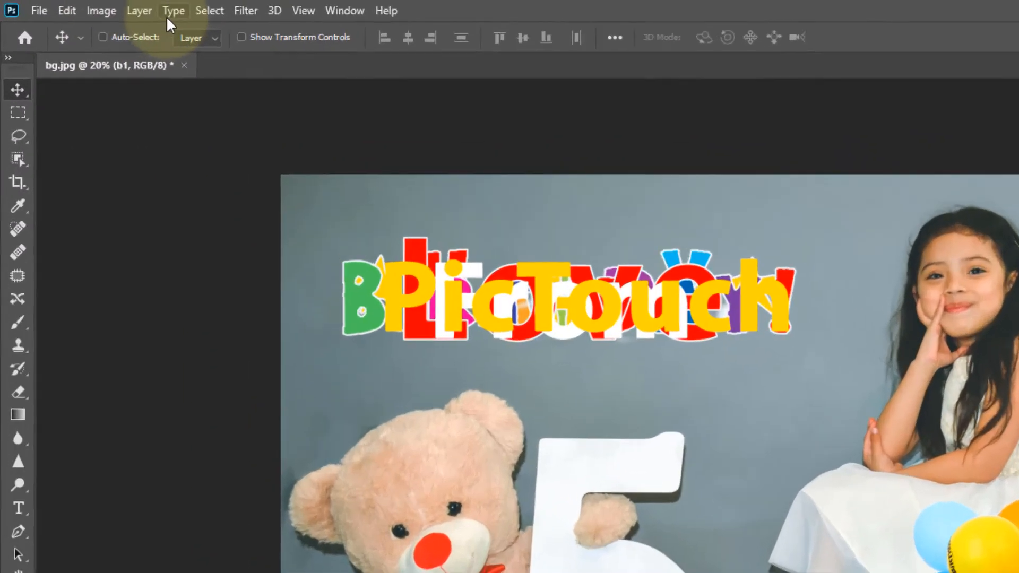
Duplicate the b1 balloons layer as b1 copy within bg.jpg.
click(82, 6)
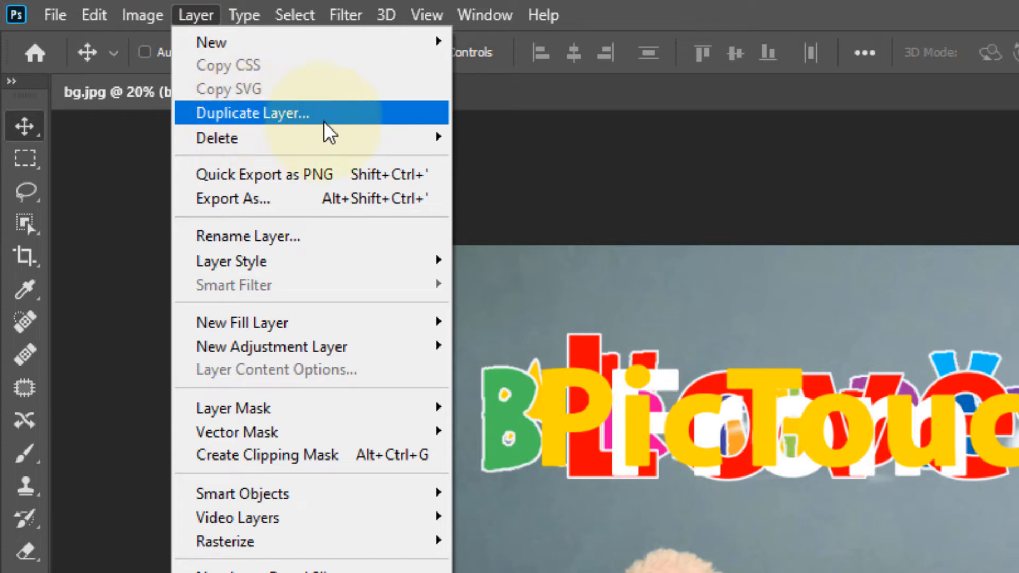
click(286, 118)
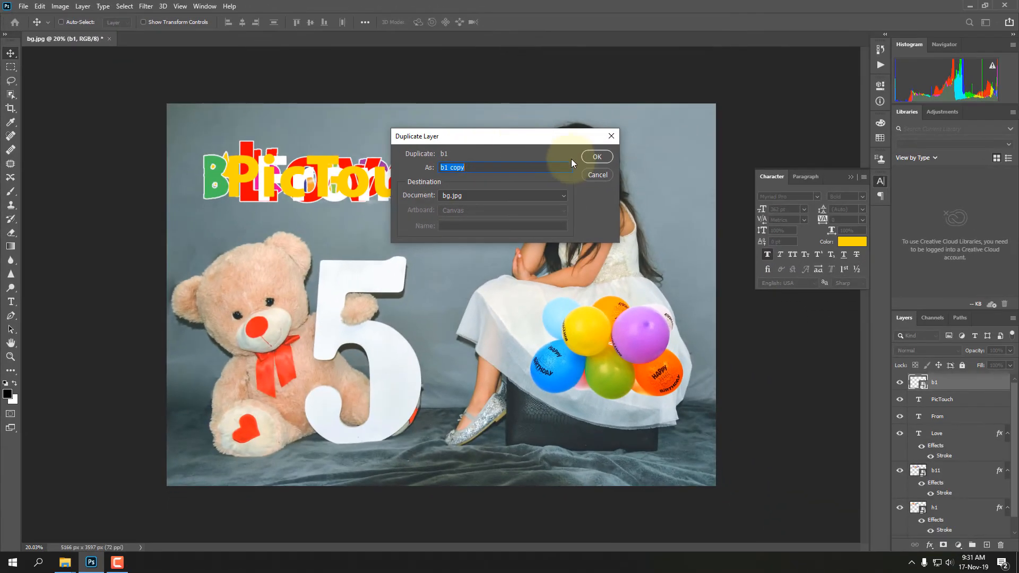
click(597, 156)
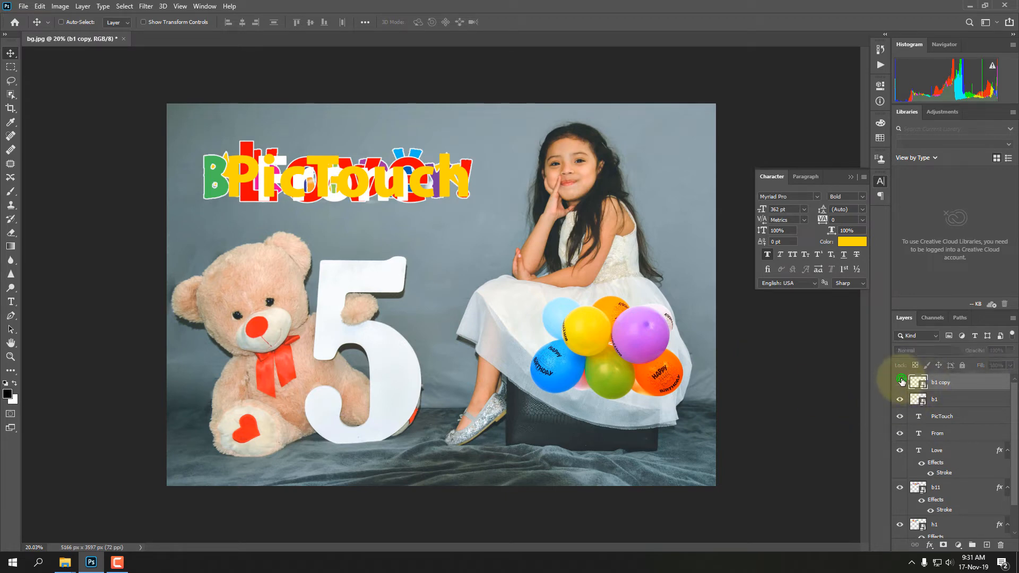
click(900, 380)
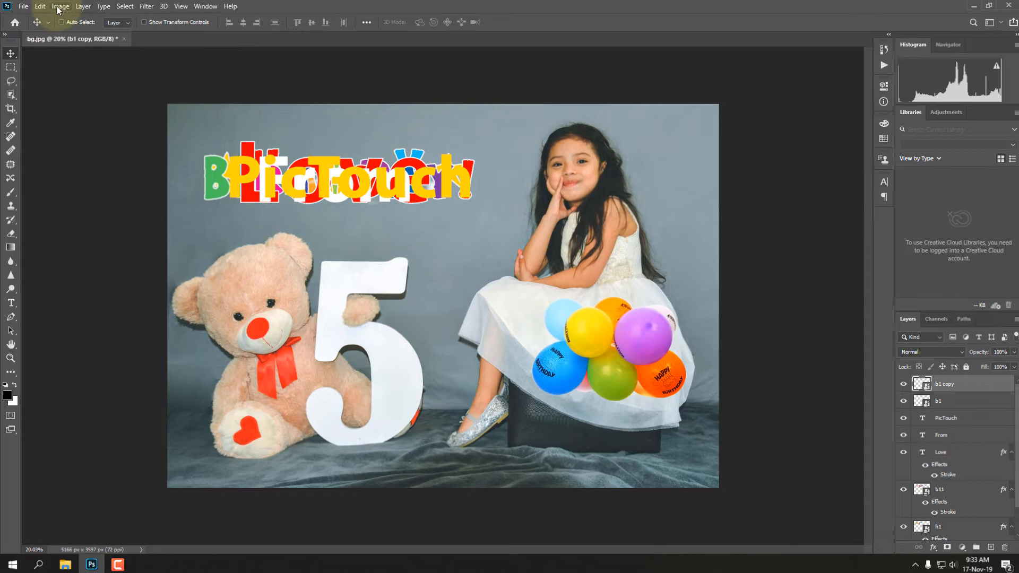
Recolour the b1 copy balloons with a Hue/Saturation adjustment, setting Hue to -180.
click(59, 7)
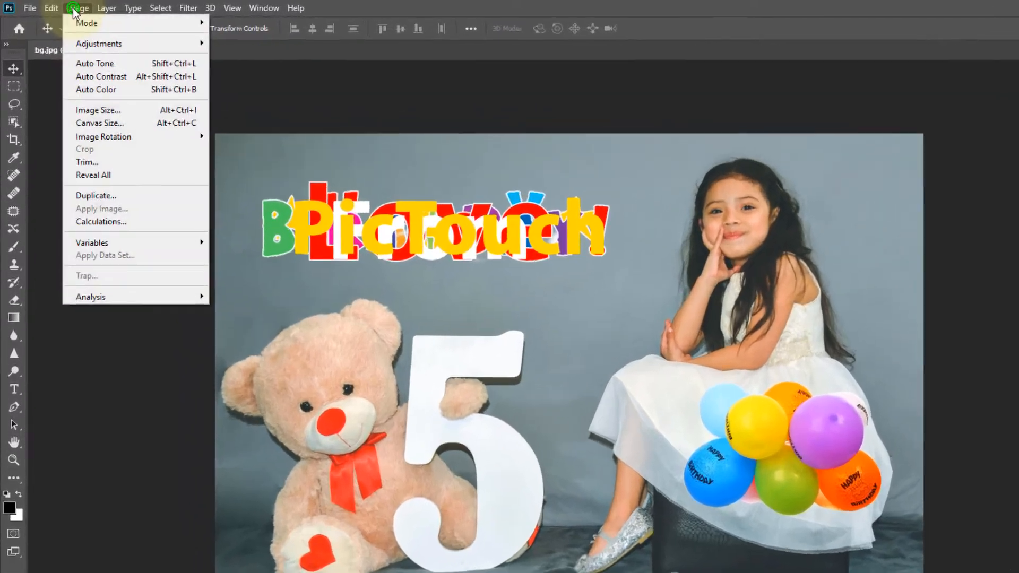
mouse_move(62, 36)
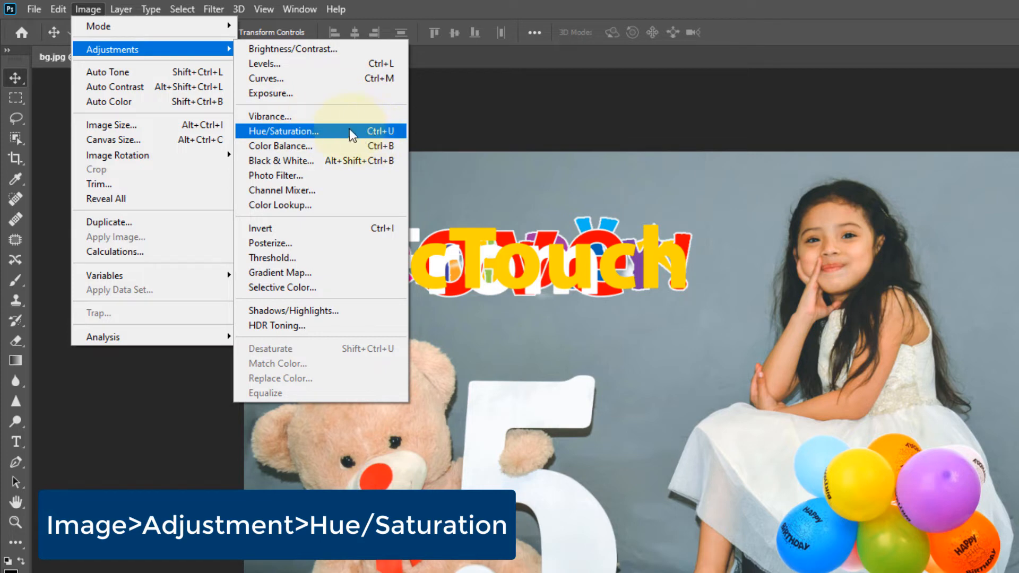
click(331, 129)
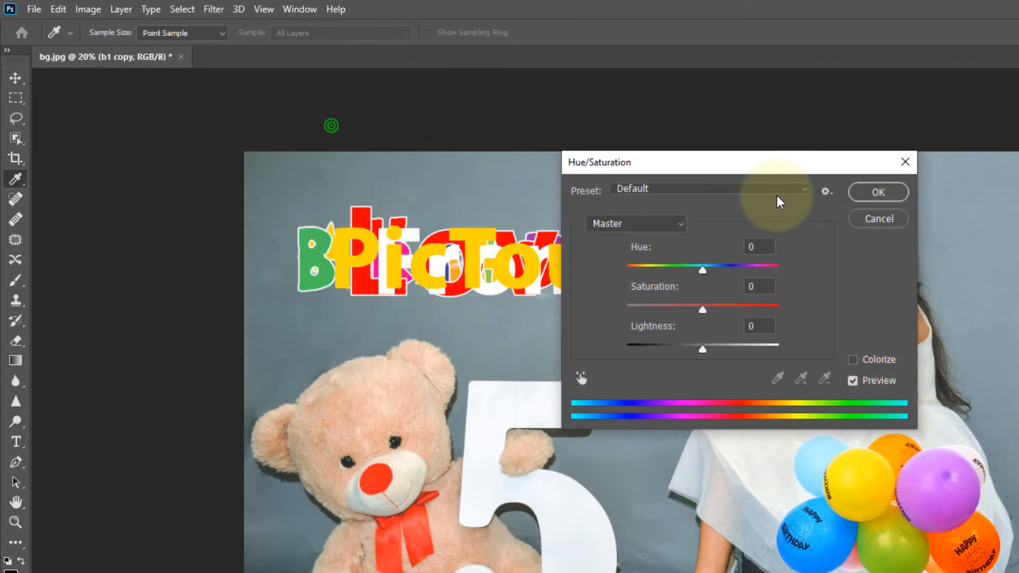
drag(779, 170, 433, 285)
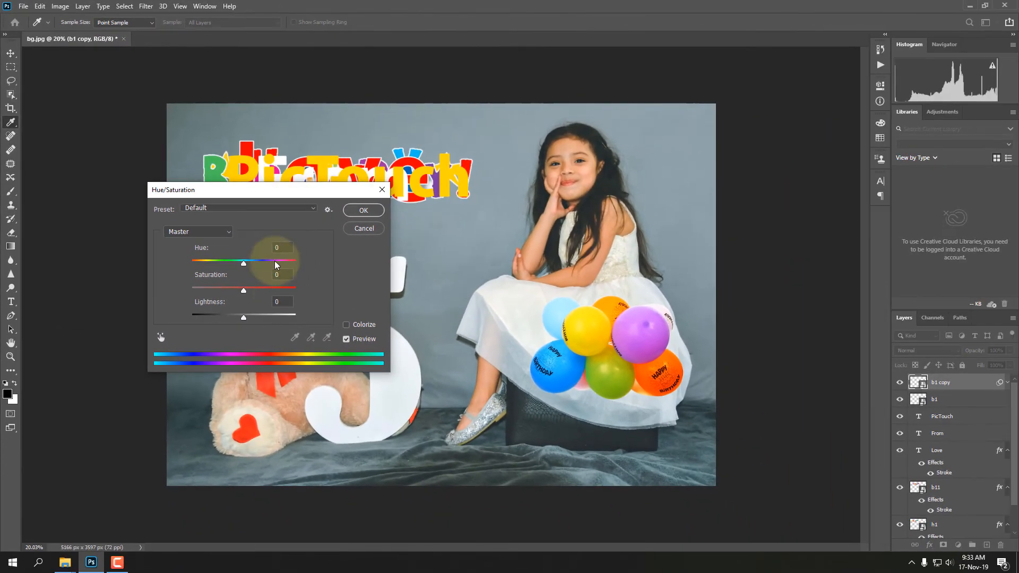
drag(243, 262, 190, 263)
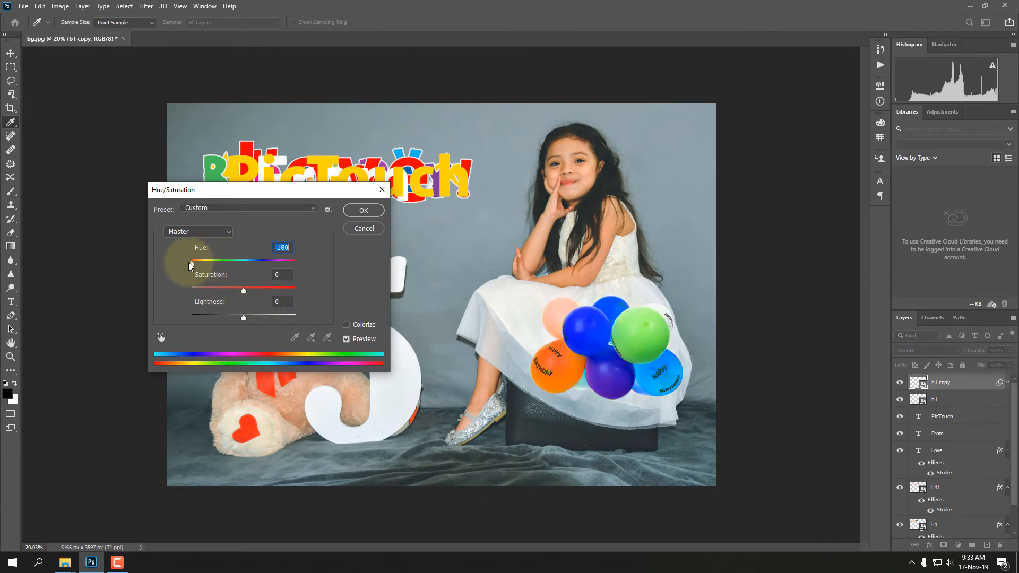
click(362, 210)
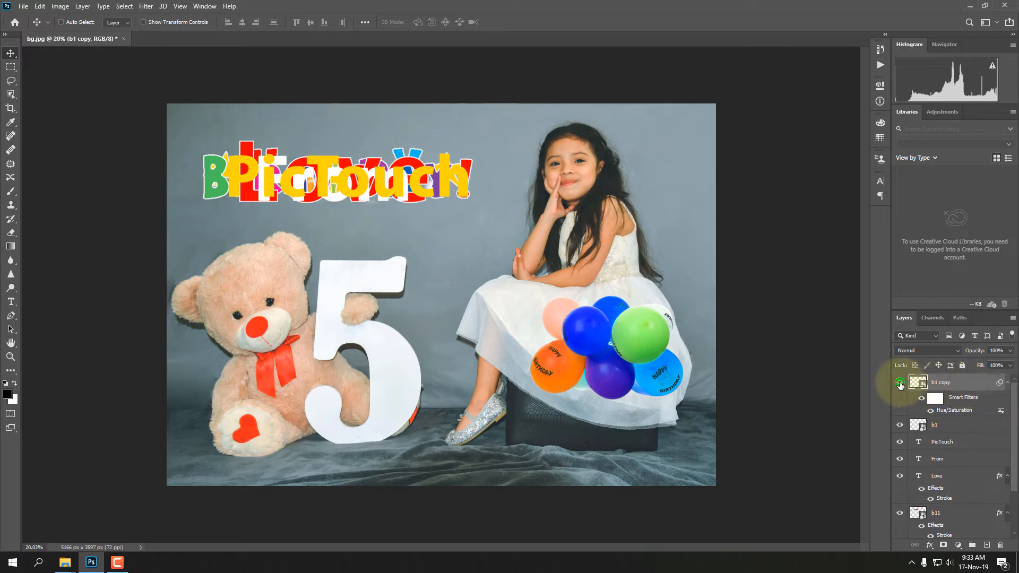
Compare the original and recoloured balloons by hiding and showing the b1 copy layer several times.
click(899, 382)
click(899, 383)
click(899, 382)
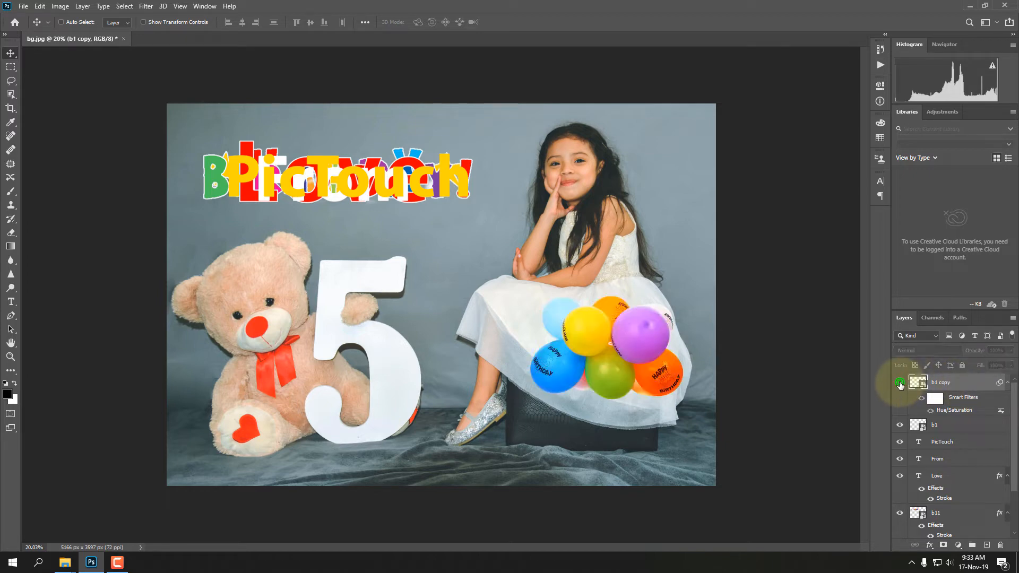
click(900, 383)
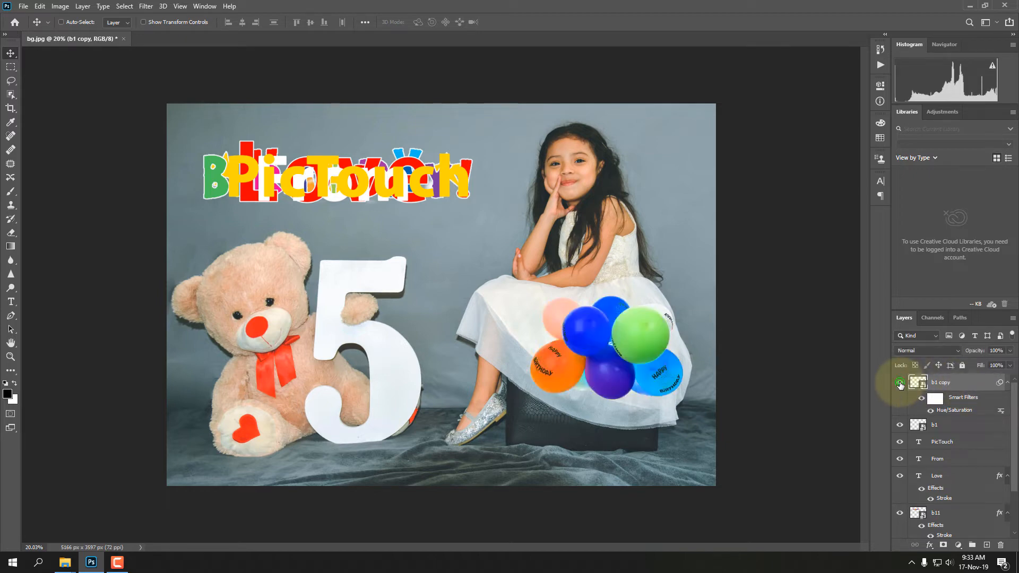
click(899, 383)
click(899, 382)
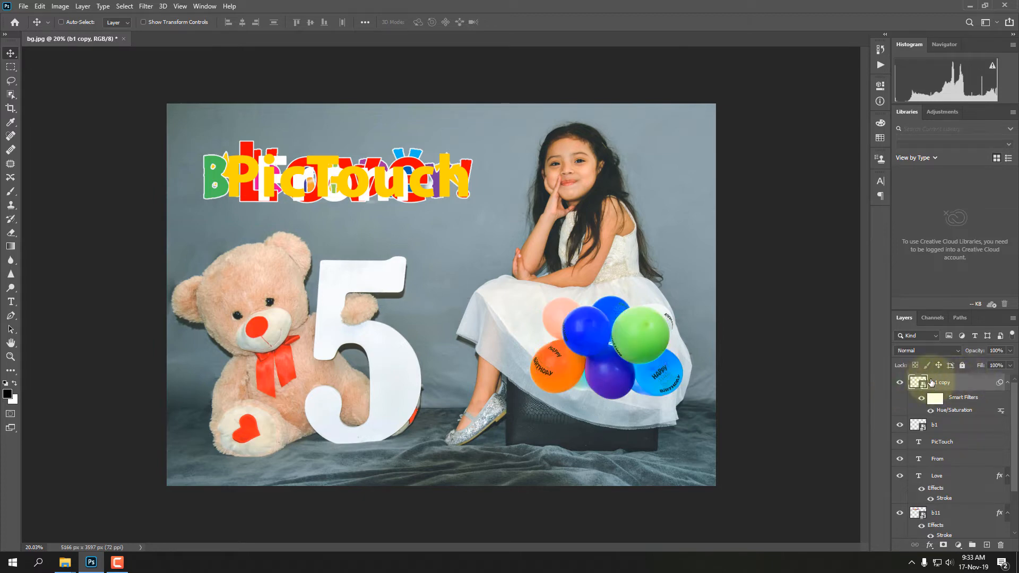
Duplicate the b1 copy layer as b1 copy 2 and set its Hue/Saturation filter's Hue to +180.
click(83, 7)
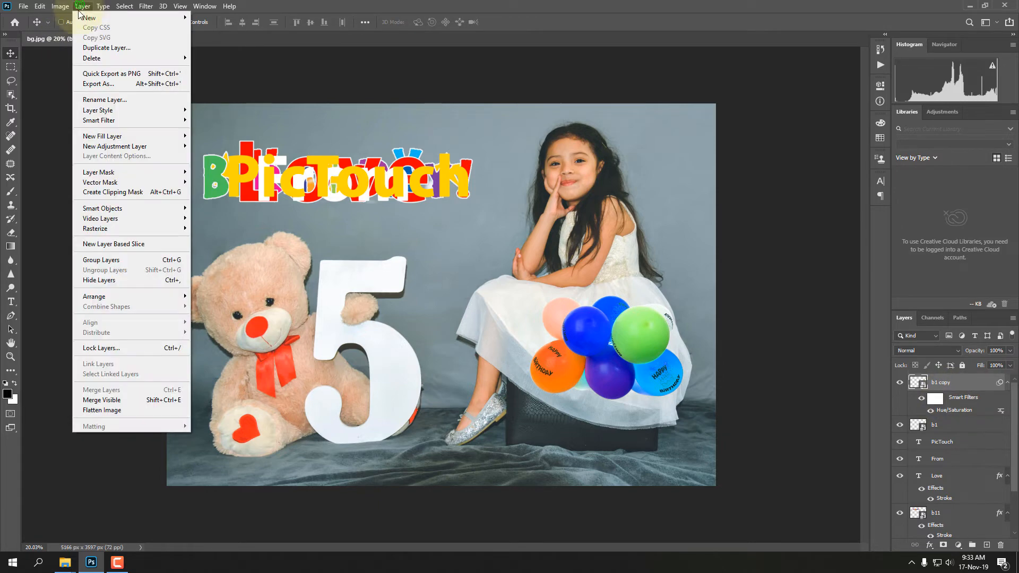
click(127, 48)
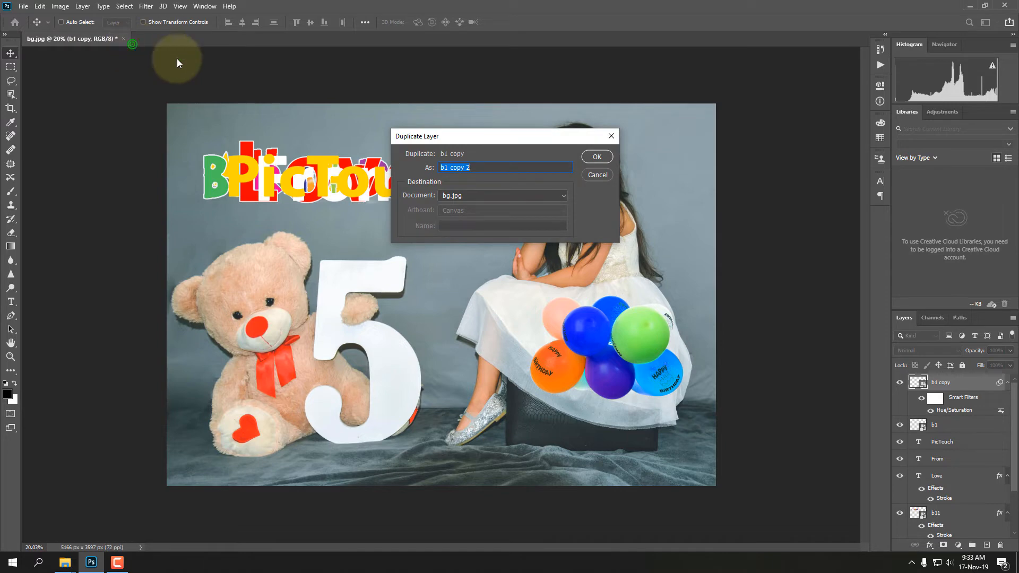
click(599, 156)
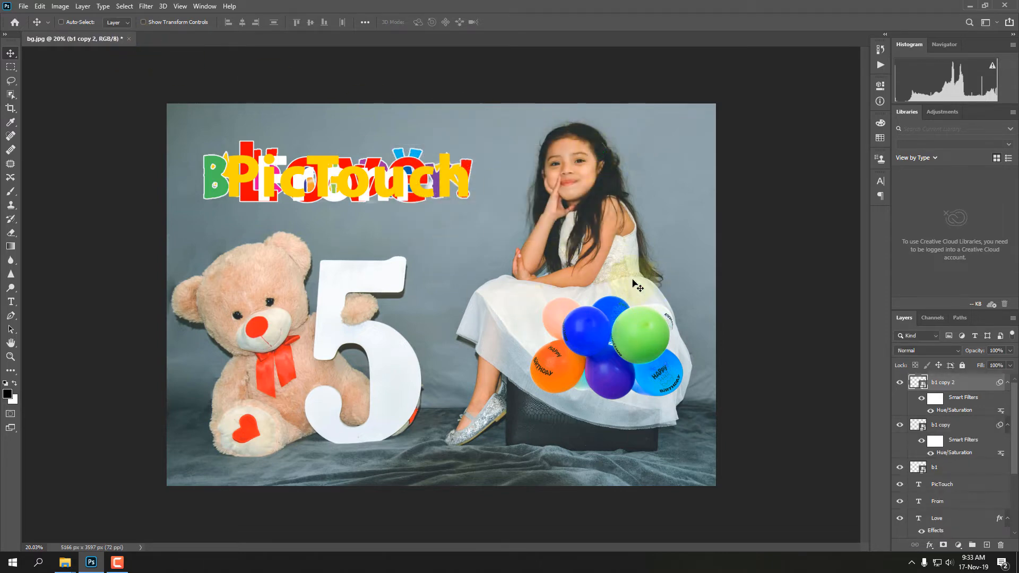
double_click(947, 411)
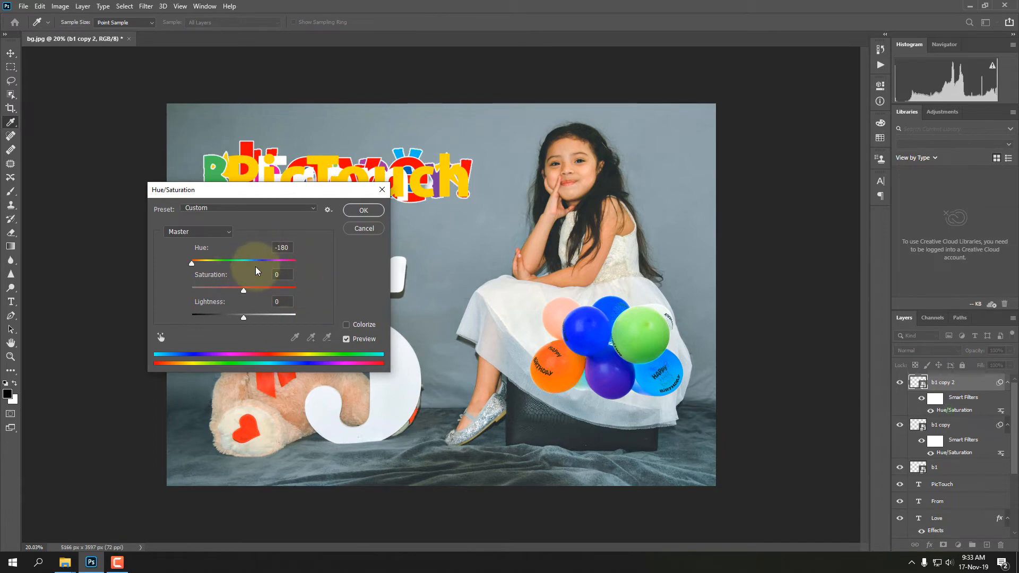
drag(193, 262, 324, 259)
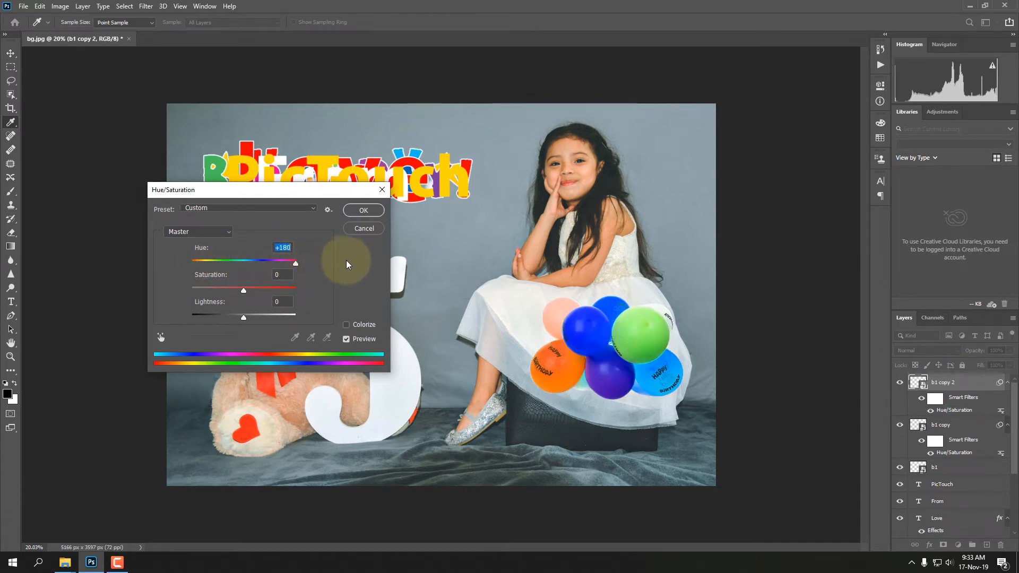
click(363, 210)
Hide and show the b1 copy 2 layer to compare the balloon colours, and delete that layer.
click(902, 383)
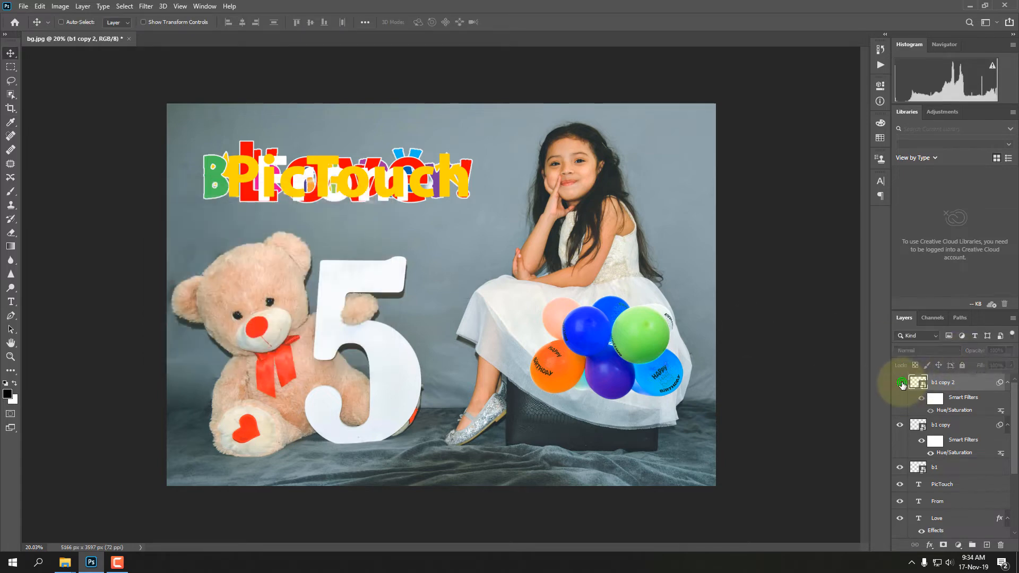
click(901, 383)
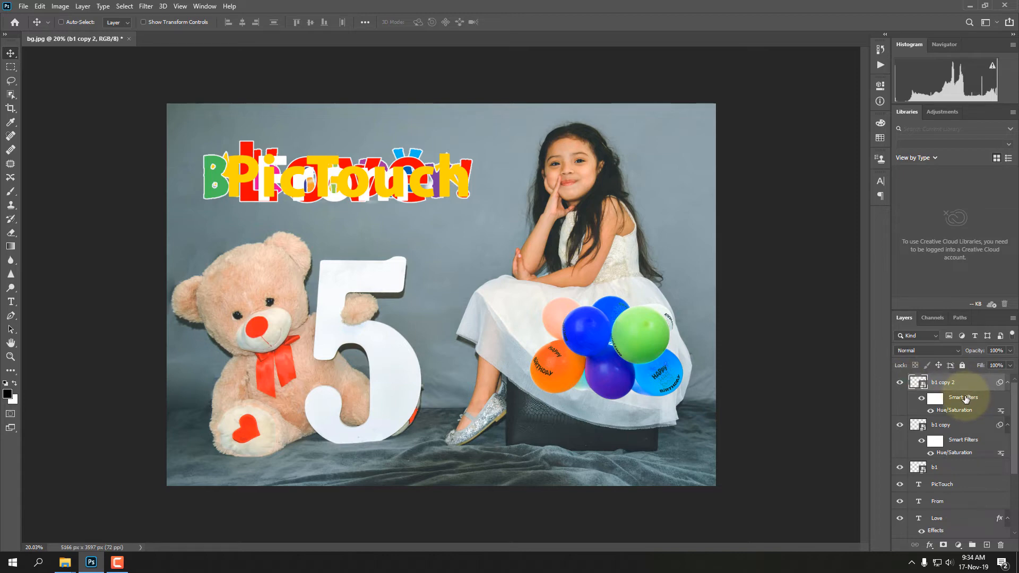
key(Delete)
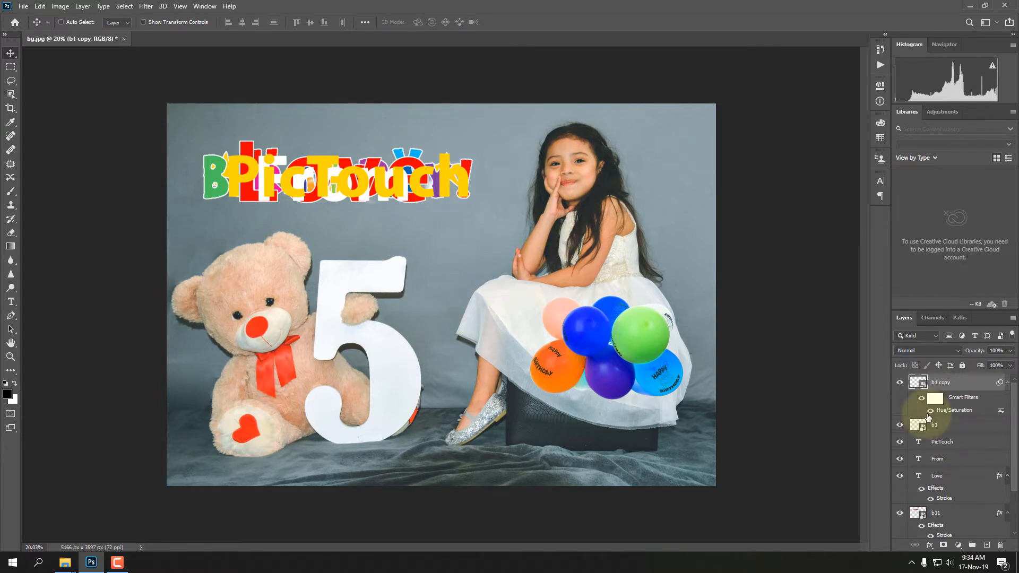
Unlock the Background layer so that it becomes a regular layer.
scroll(954, 405, down, 3)
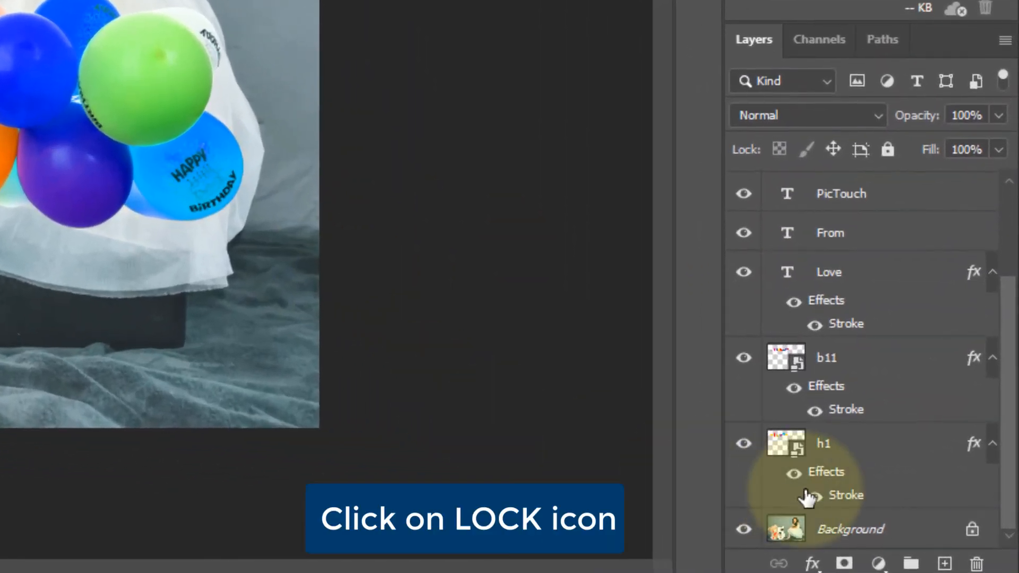
click(860, 528)
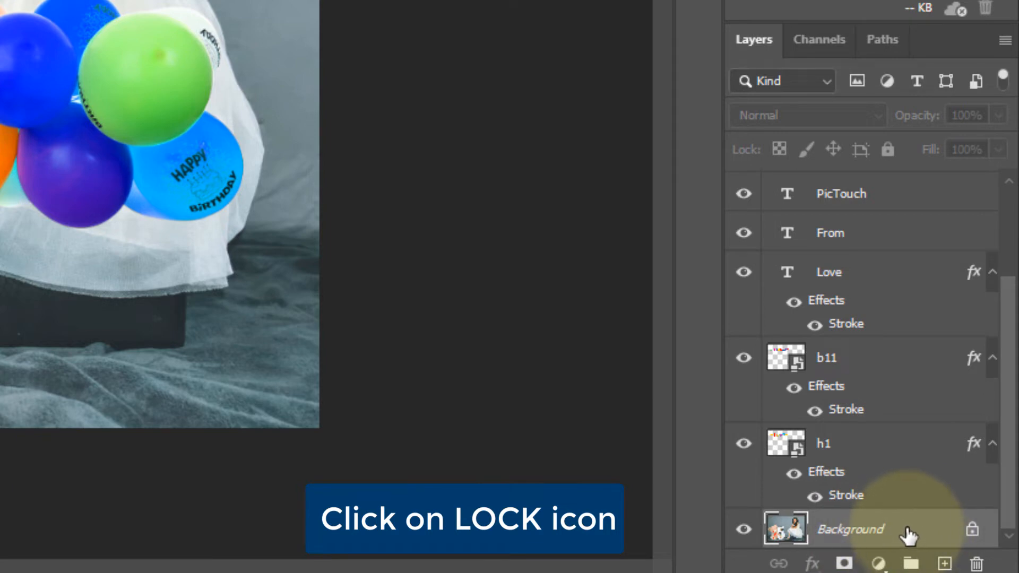
click(972, 529)
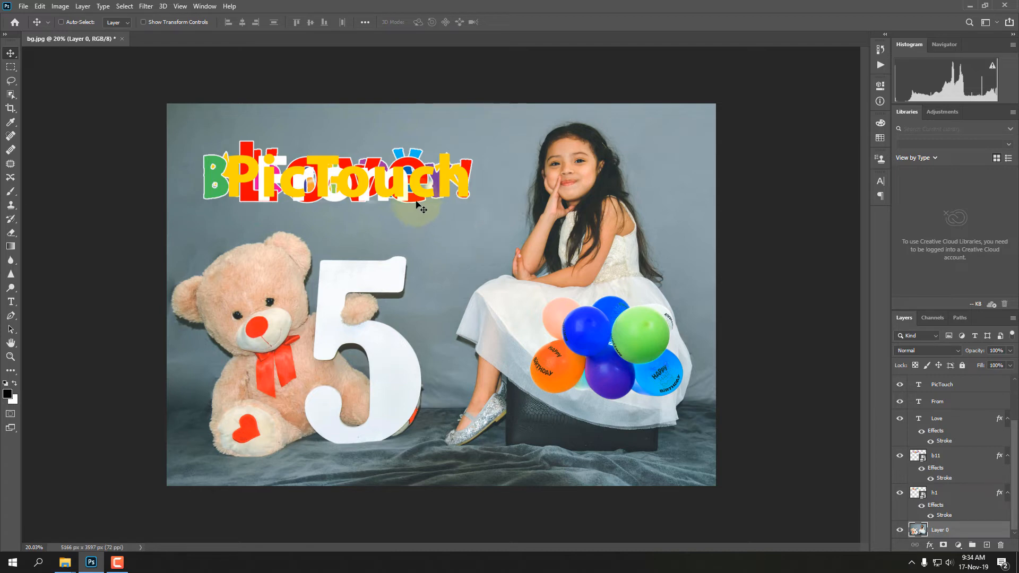
Select the b1 copy layer, show the Timeline and create a video timeline for the document.
scroll(972, 445, up, 2)
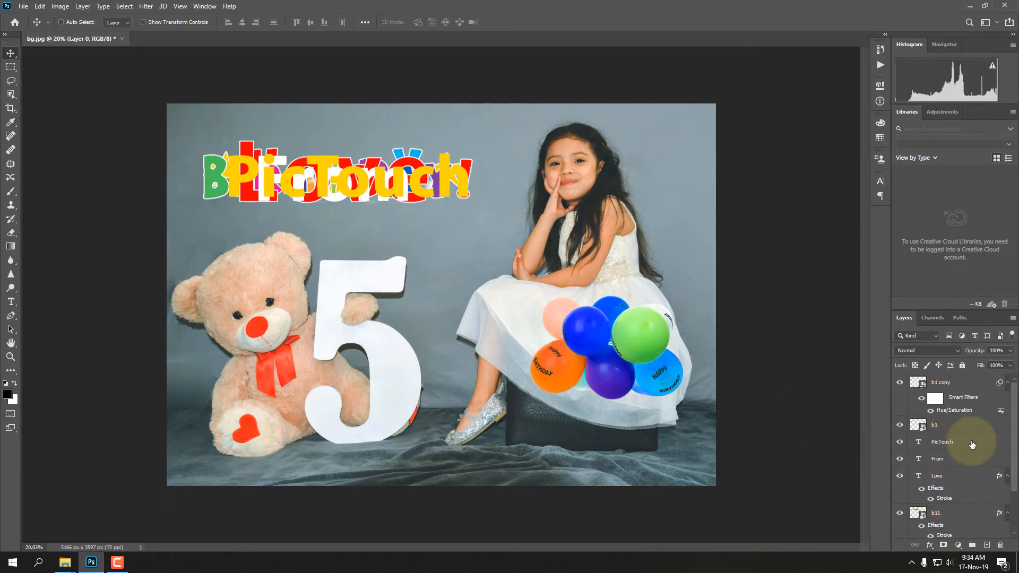
click(965, 382)
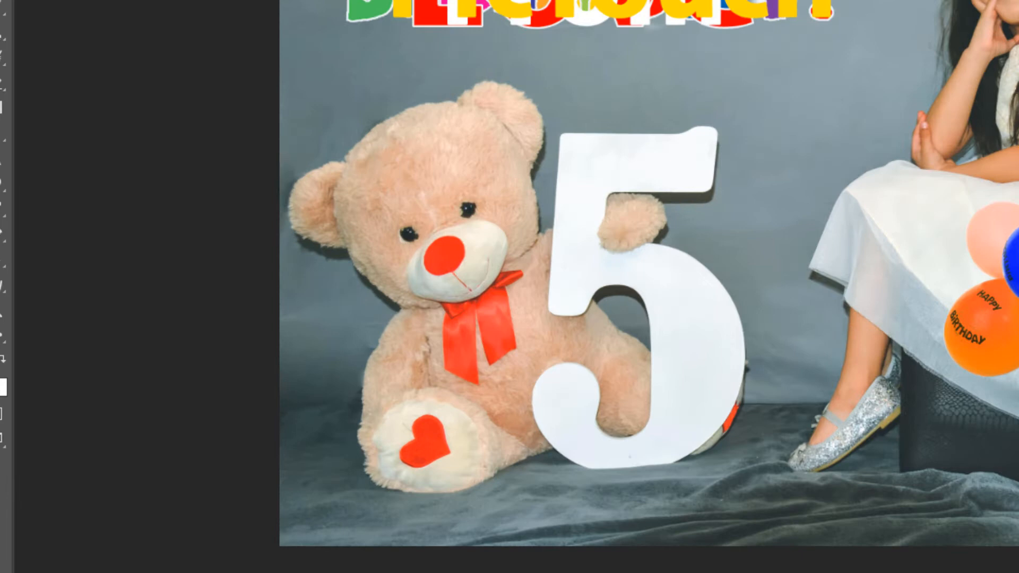
click(204, 6)
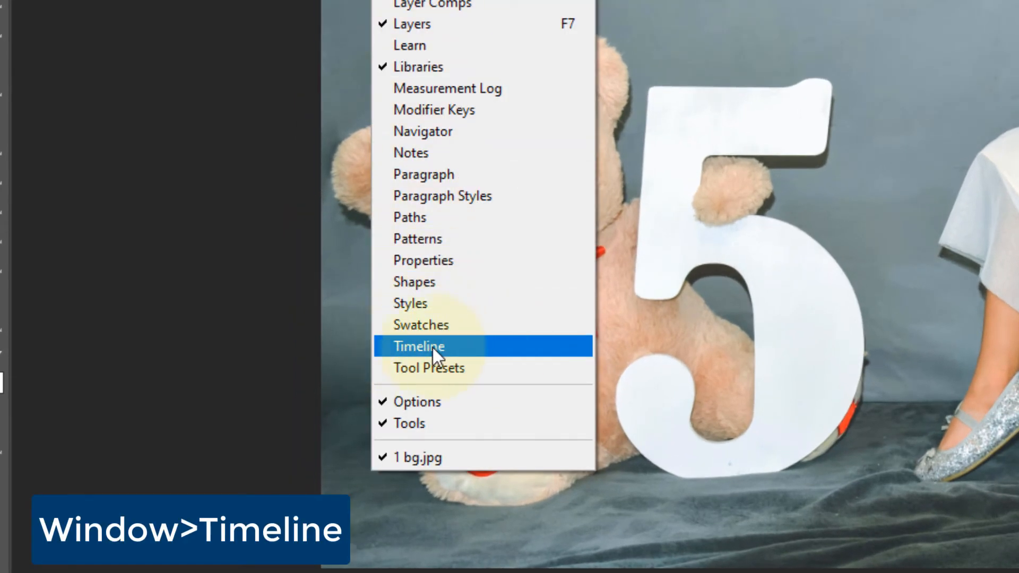
click(464, 350)
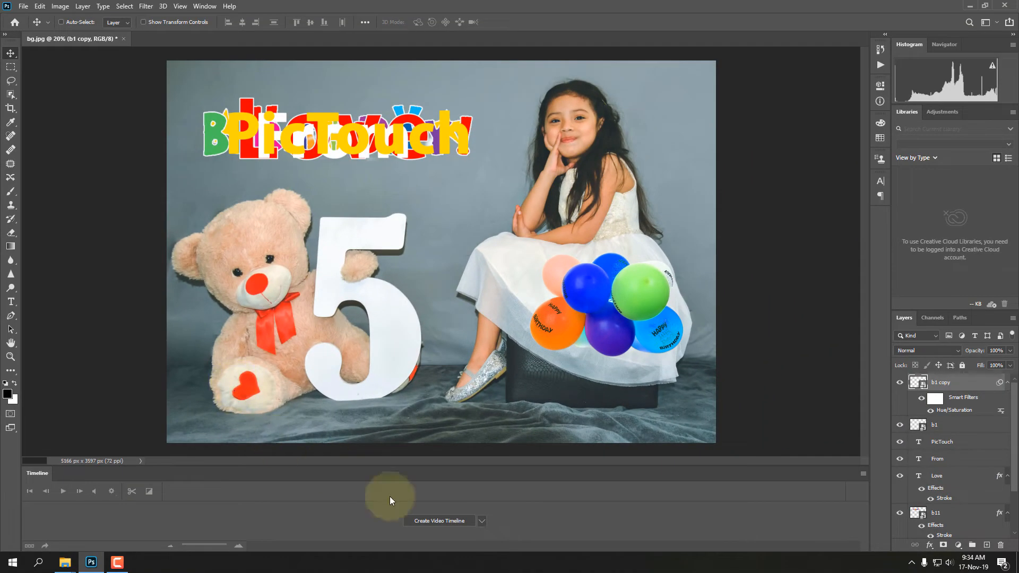
click(445, 521)
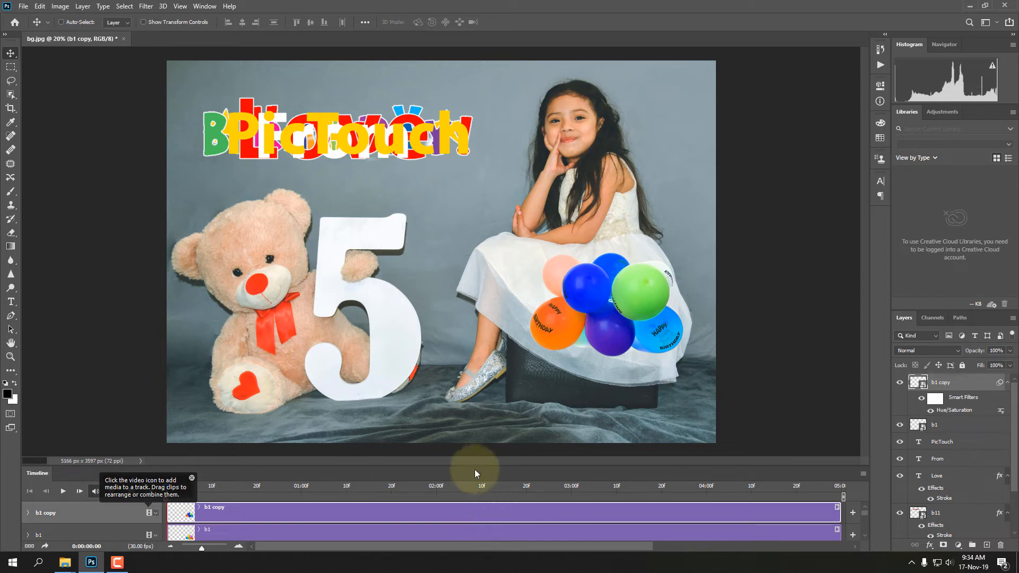
Enlarge the Timeline until all layer tracks fit, dismiss the media hint and briefly play the animation.
drag(479, 466, 497, 302)
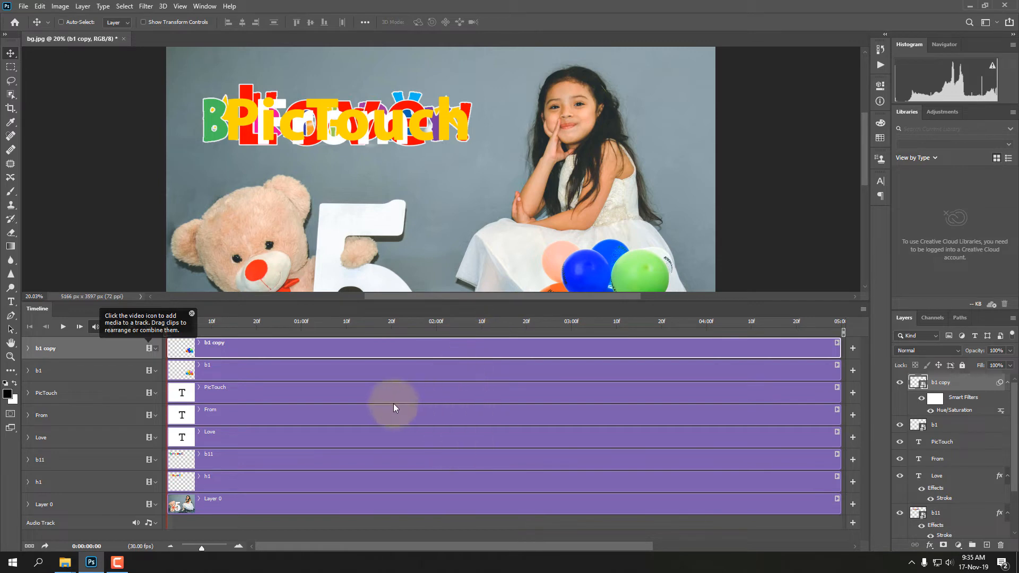
click(191, 317)
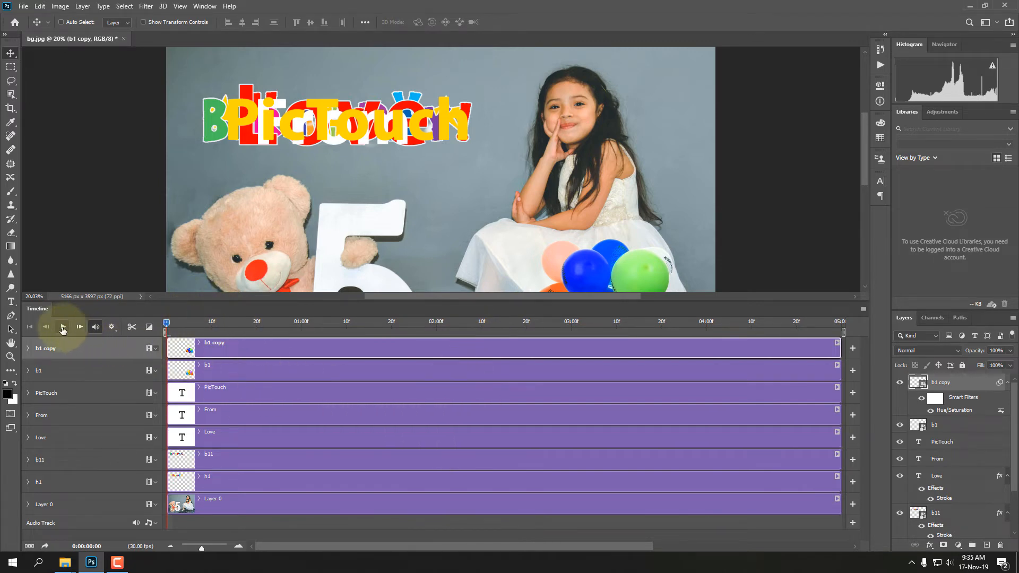
click(63, 332)
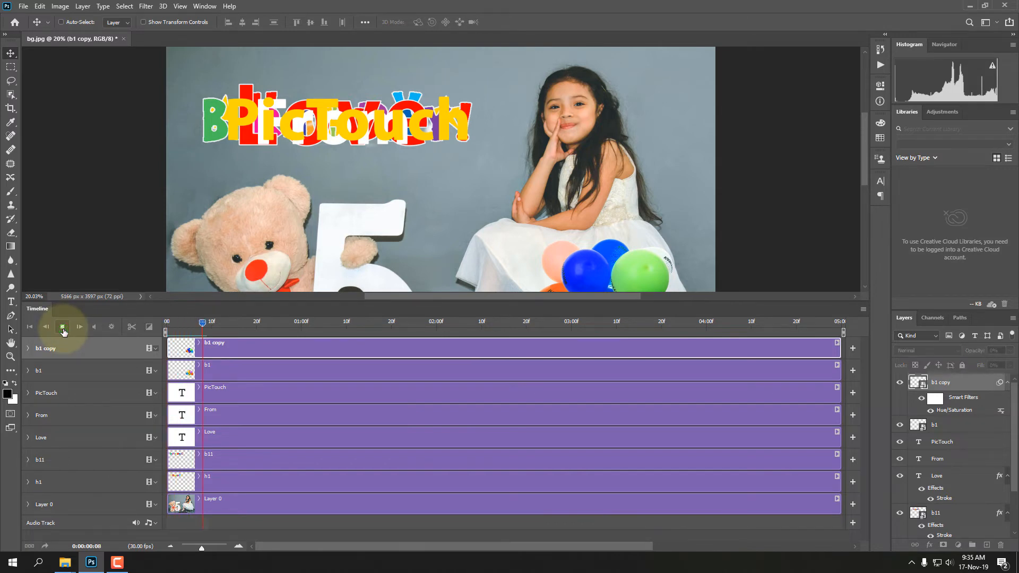
click(64, 331)
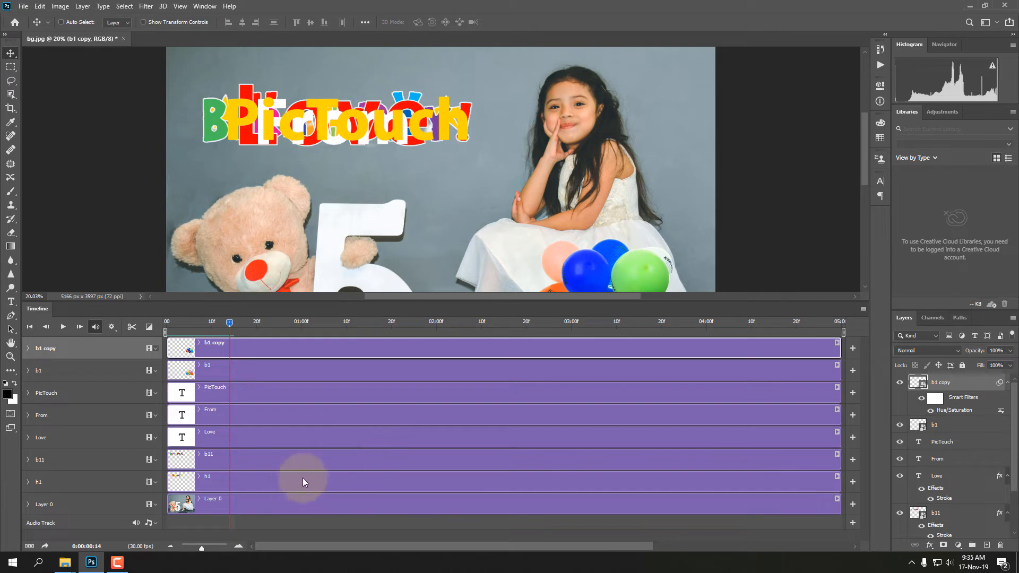
Trim the h1 clip to end at about 00:18, start the b11 clip at that point and preview the transition.
click(269, 485)
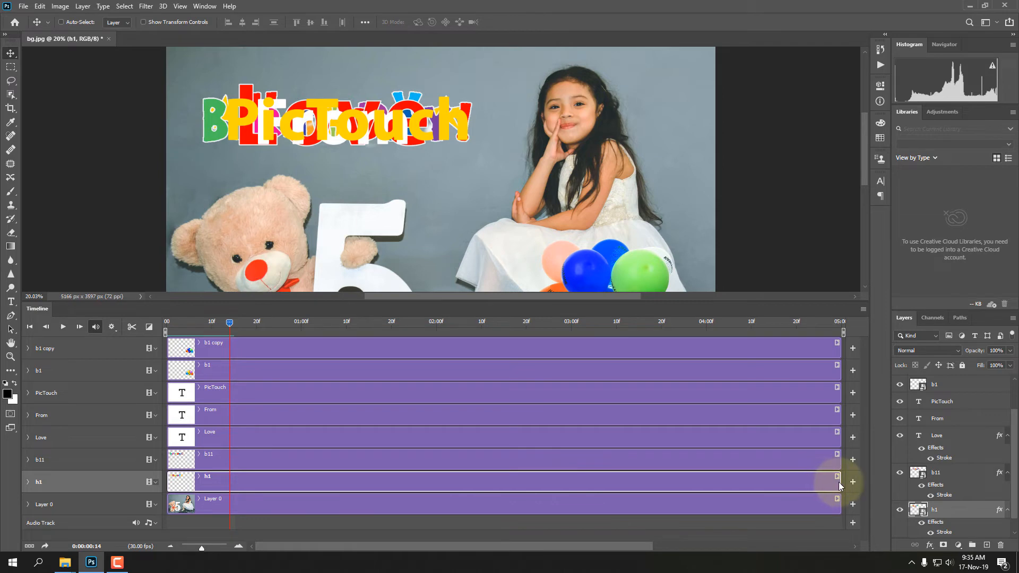
drag(838, 482, 244, 489)
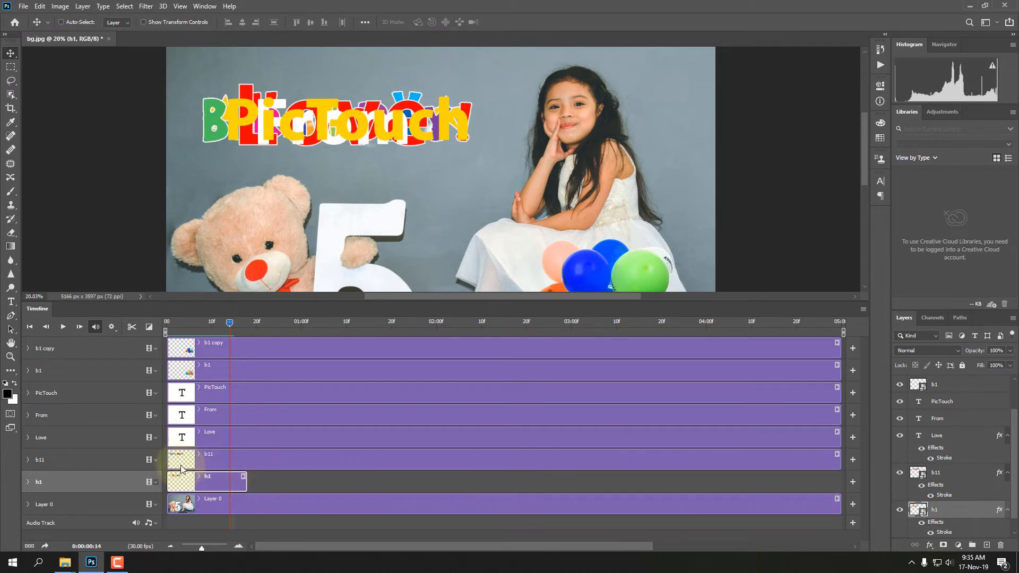
drag(170, 461, 245, 461)
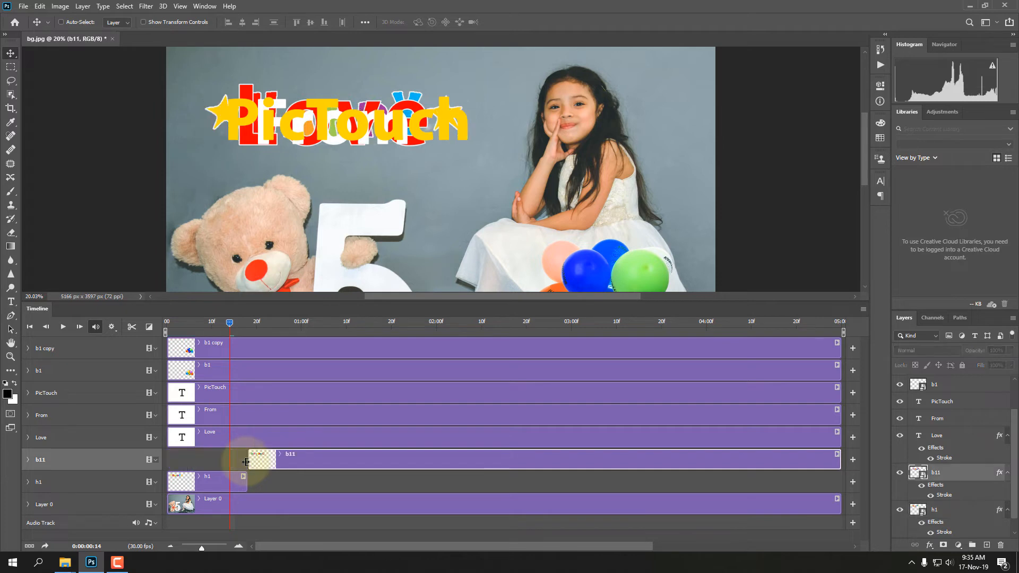
drag(229, 322, 147, 335)
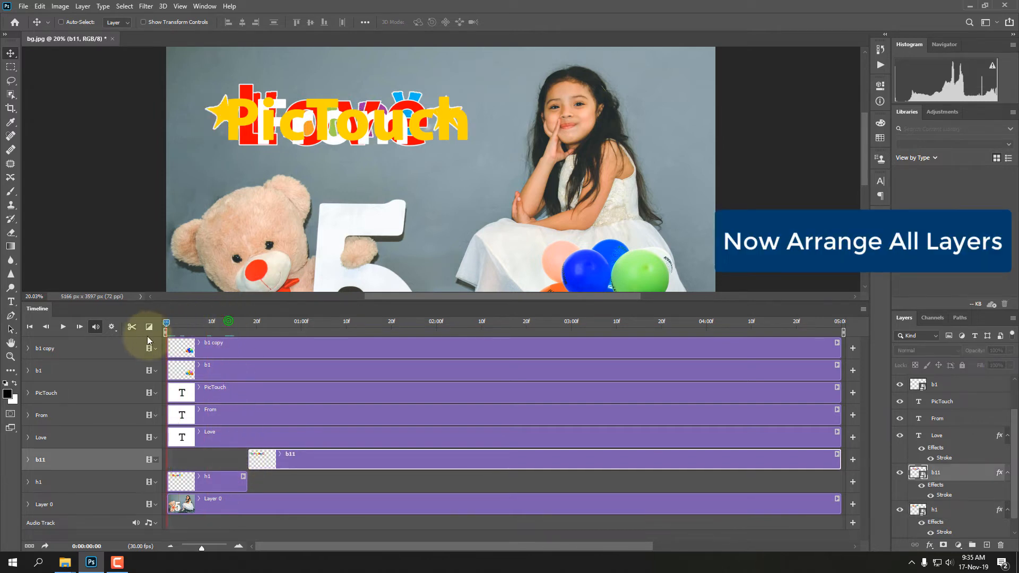
click(65, 328)
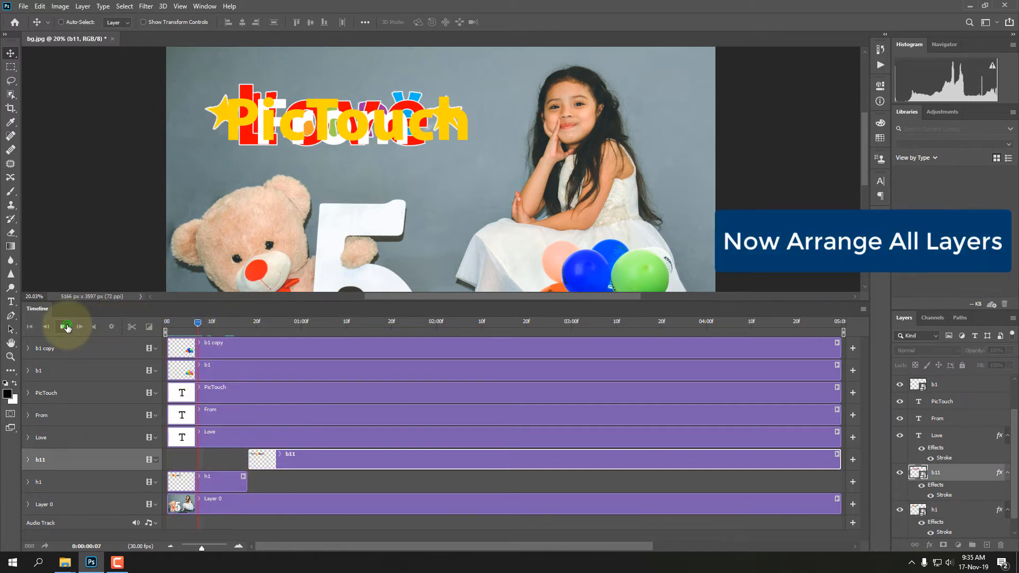
click(66, 327)
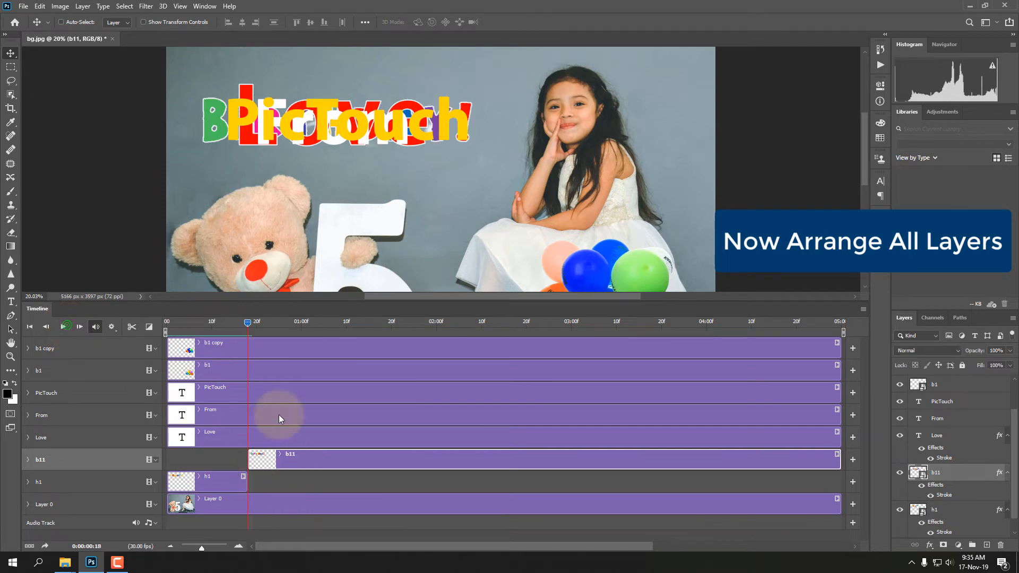
Extend the h1 clip to about 00:23, move the b11 clip's start to match and play from the beginning.
drag(247, 318, 234, 326)
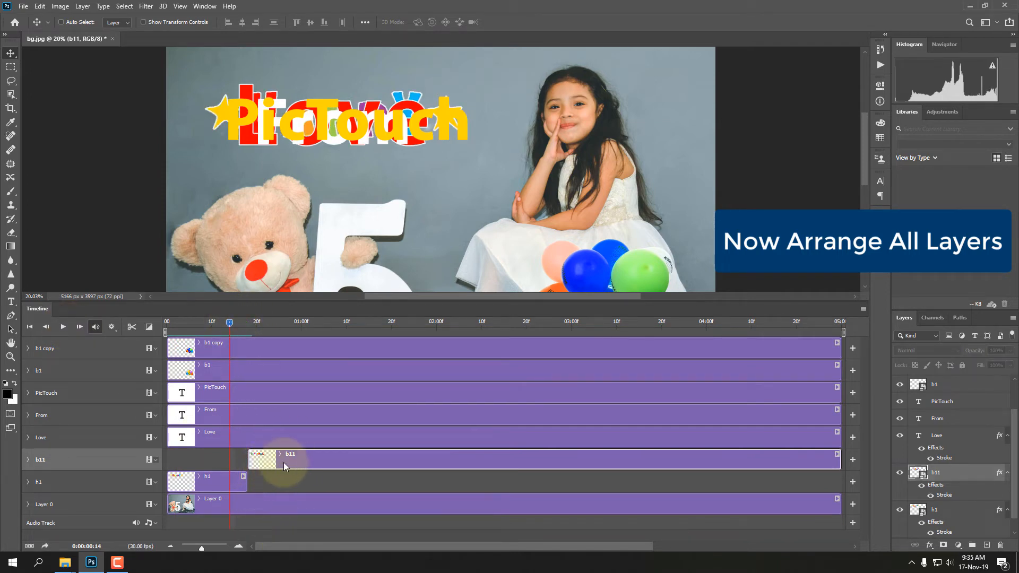
drag(247, 484, 278, 458)
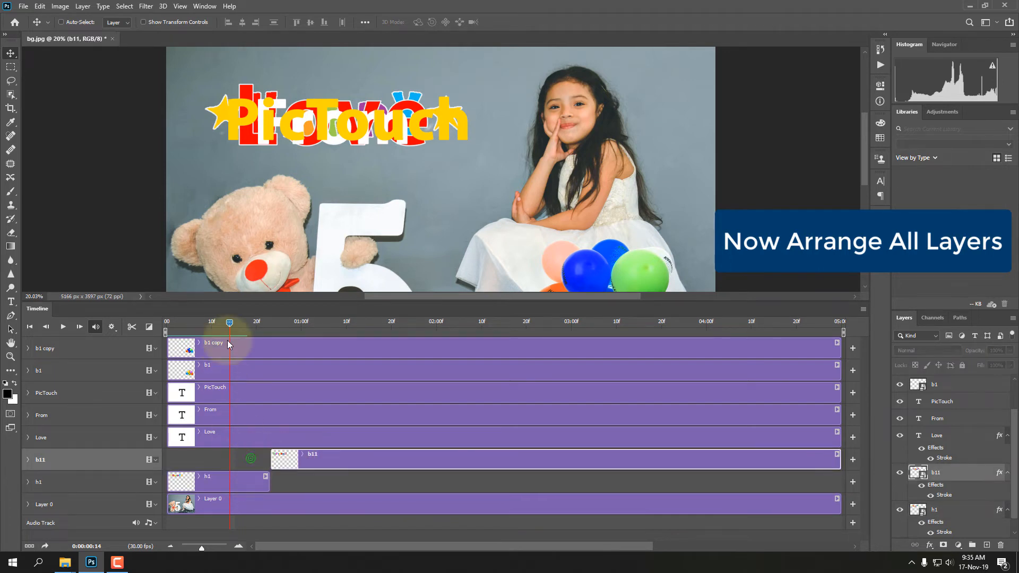
drag(229, 322, 128, 327)
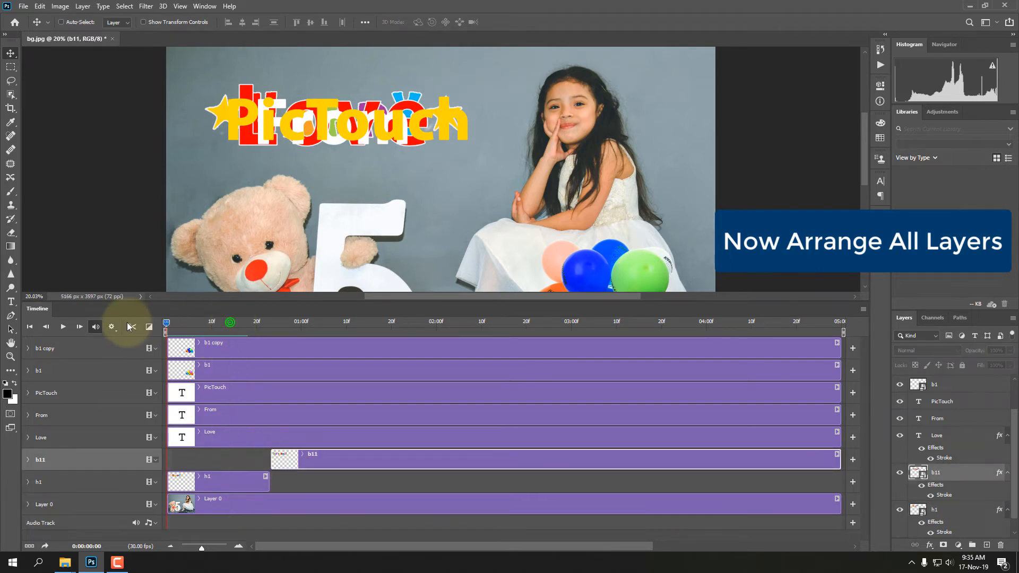
click(62, 327)
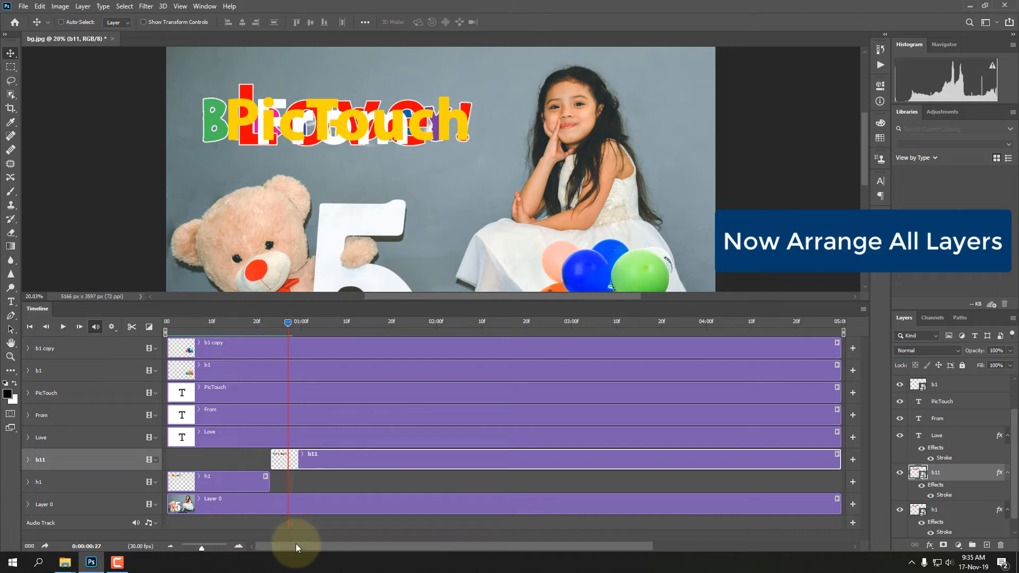
Trim the end of the b11 clip to about 01:14 and replay the animation.
drag(839, 461, 373, 463)
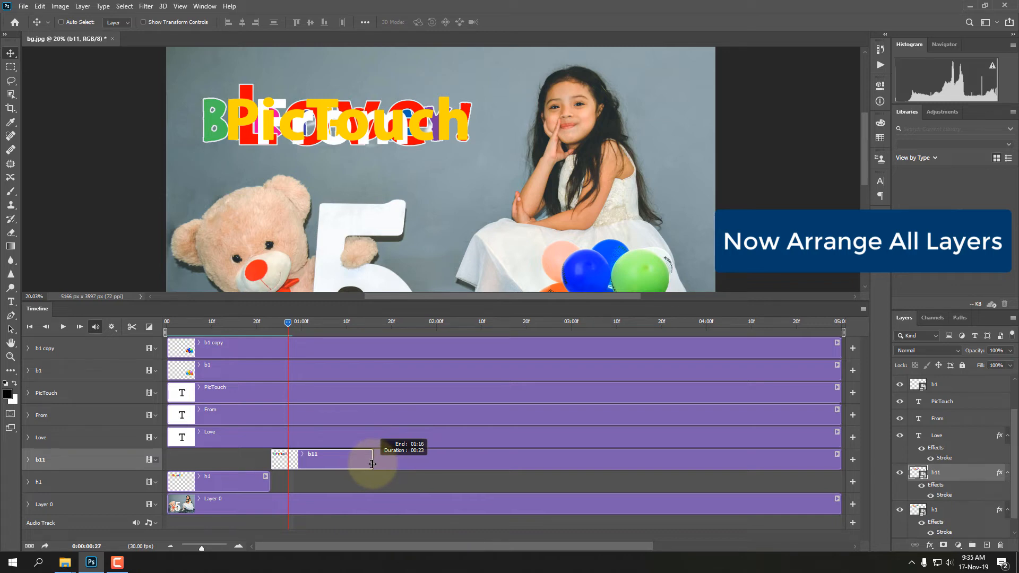
drag(373, 464, 367, 460)
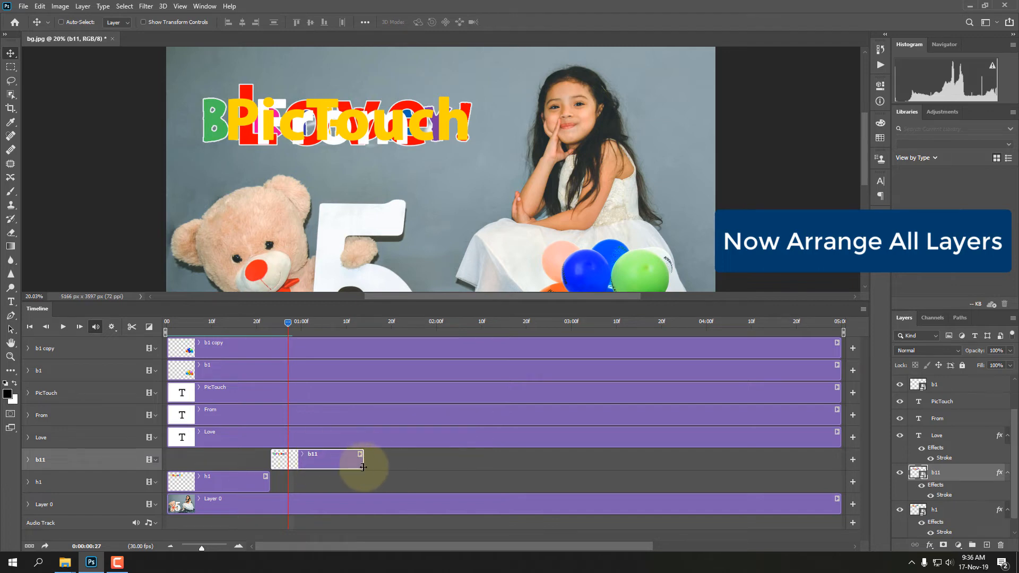
drag(284, 323, 168, 323)
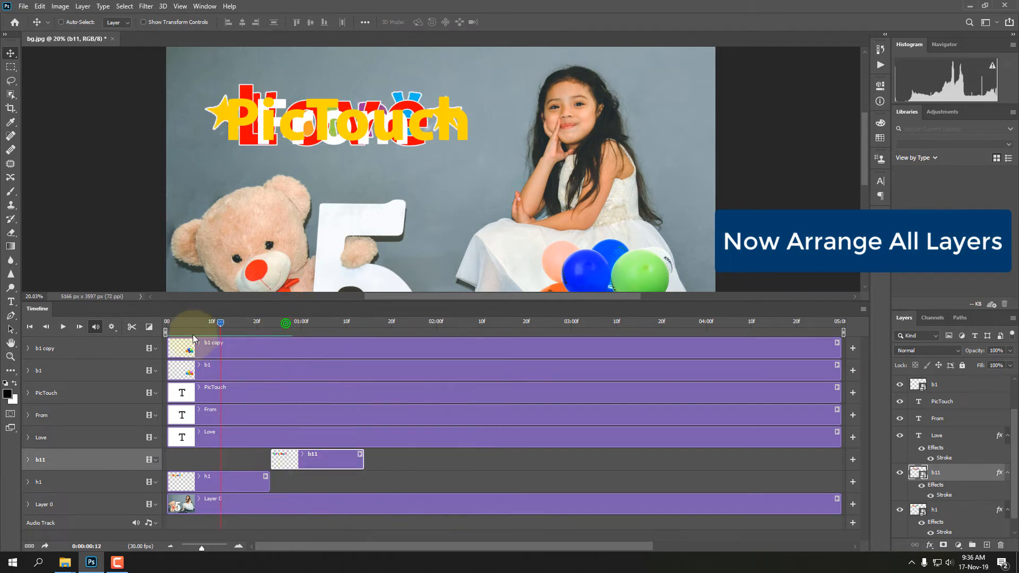
click(61, 330)
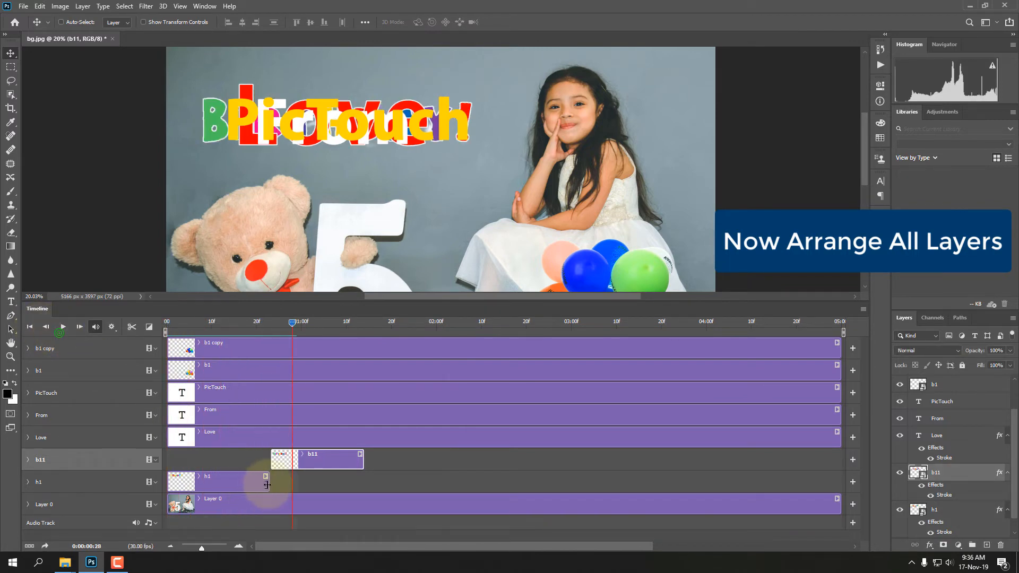
Shorten the h1 clip to about 00:20 and make the b11 clip follow it directly, ending at about 01:09.
drag(267, 484, 256, 483)
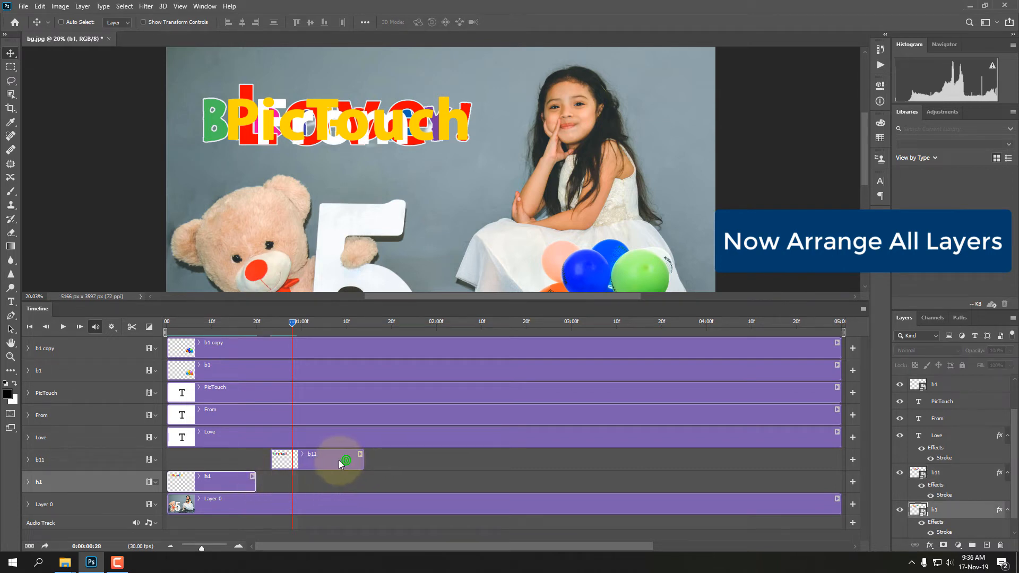
drag(346, 460, 273, 461)
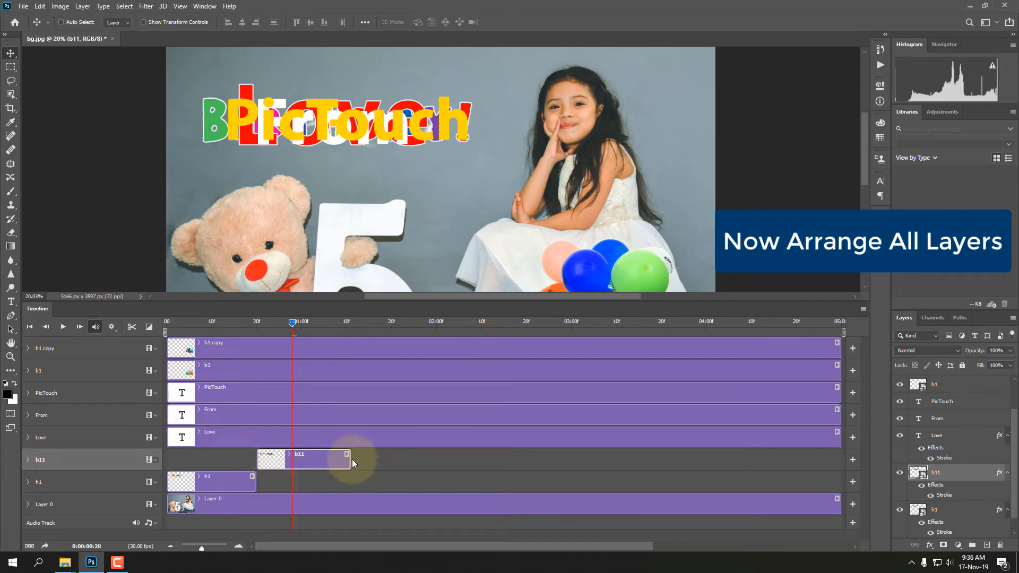
drag(350, 459, 340, 459)
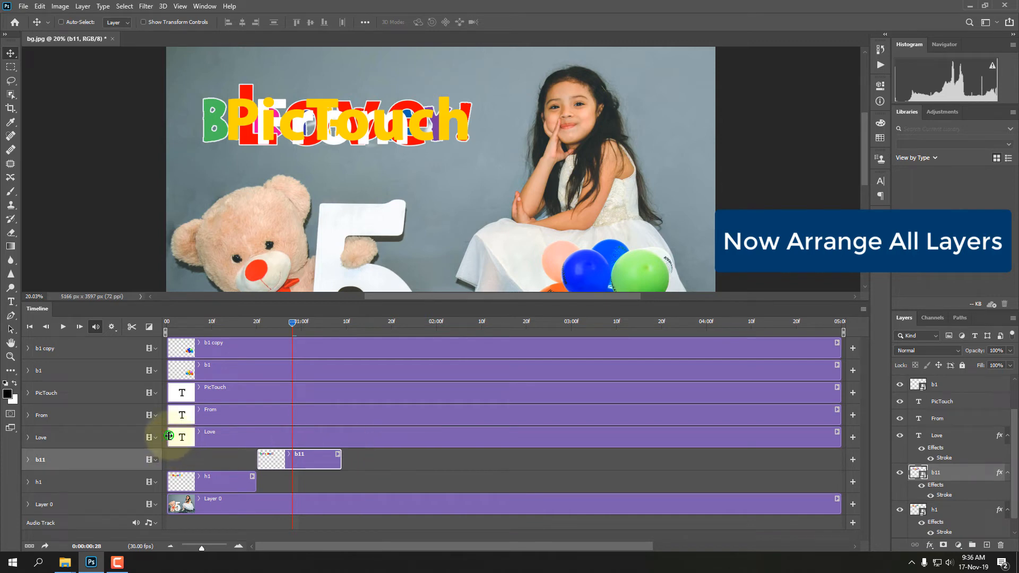
Arrange the Love, From and PicTouch clips back to back after b11, ending at about 01:25, 02:07 and 02:22 respectively.
drag(169, 436, 340, 441)
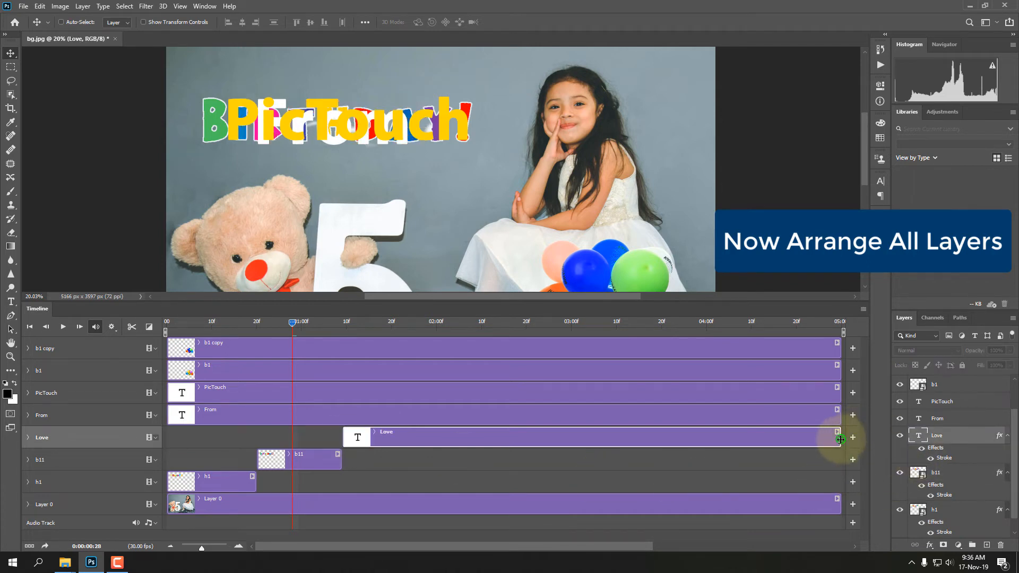
drag(839, 439, 410, 442)
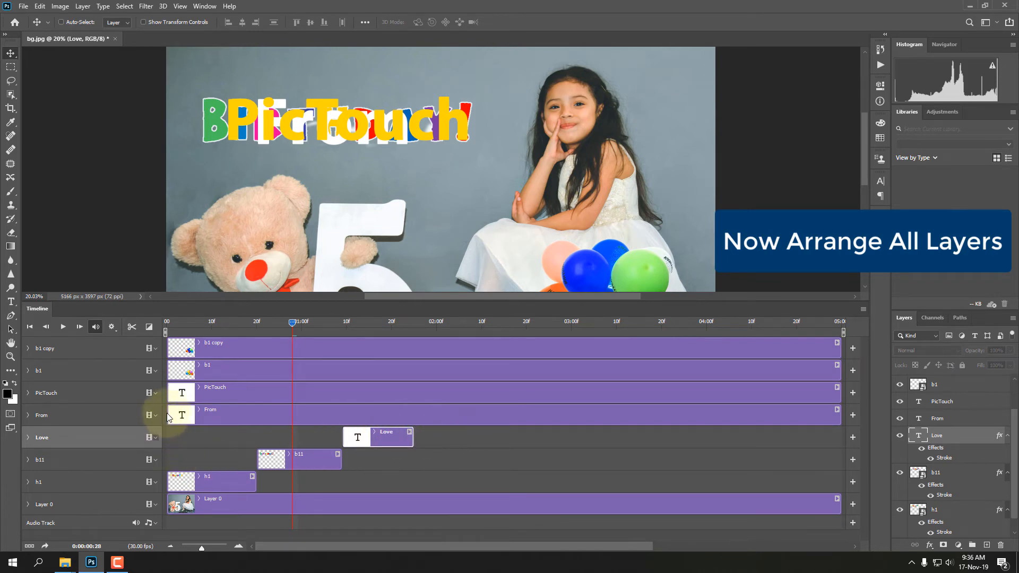
drag(169, 418, 411, 412)
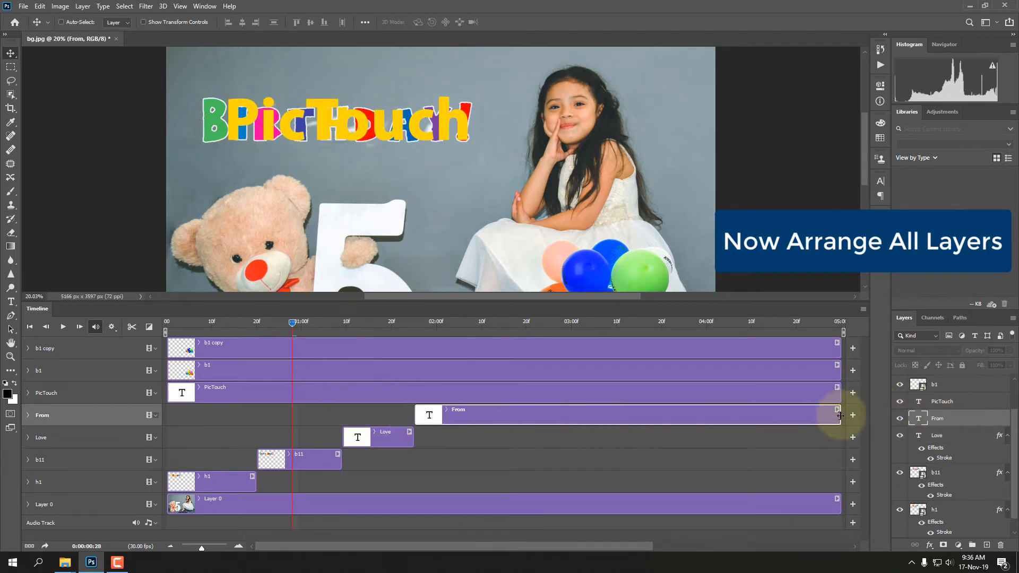
drag(840, 415, 468, 415)
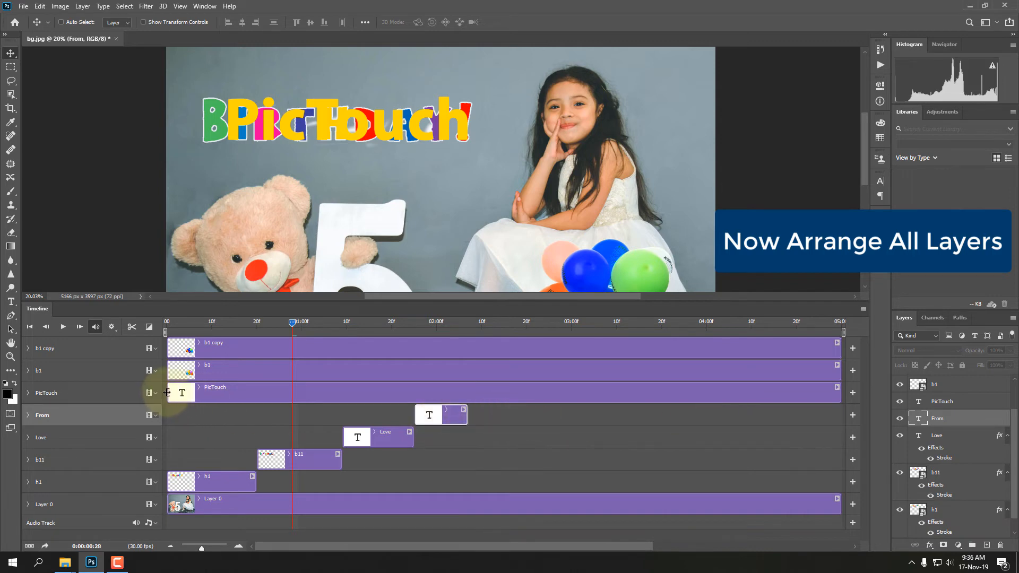
drag(168, 393, 468, 399)
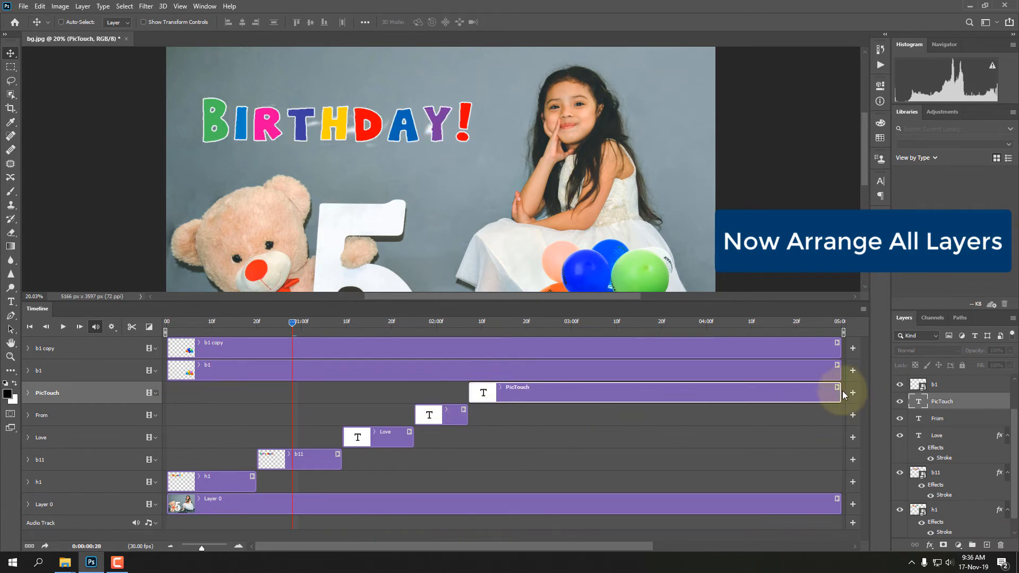
drag(837, 392, 533, 396)
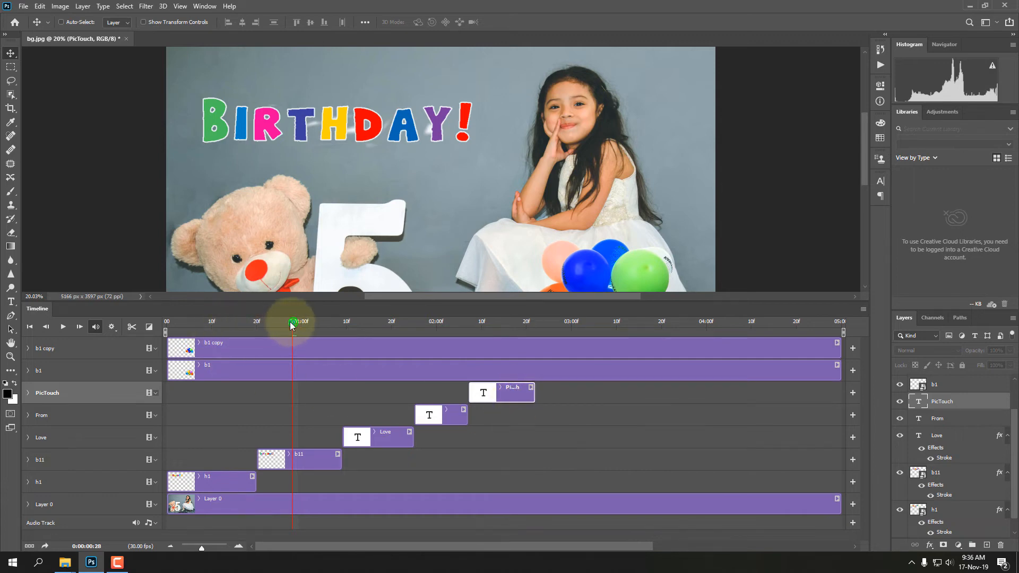
Return to the start of the timeline and play the animation through the PicTouch clip.
drag(292, 325, 130, 329)
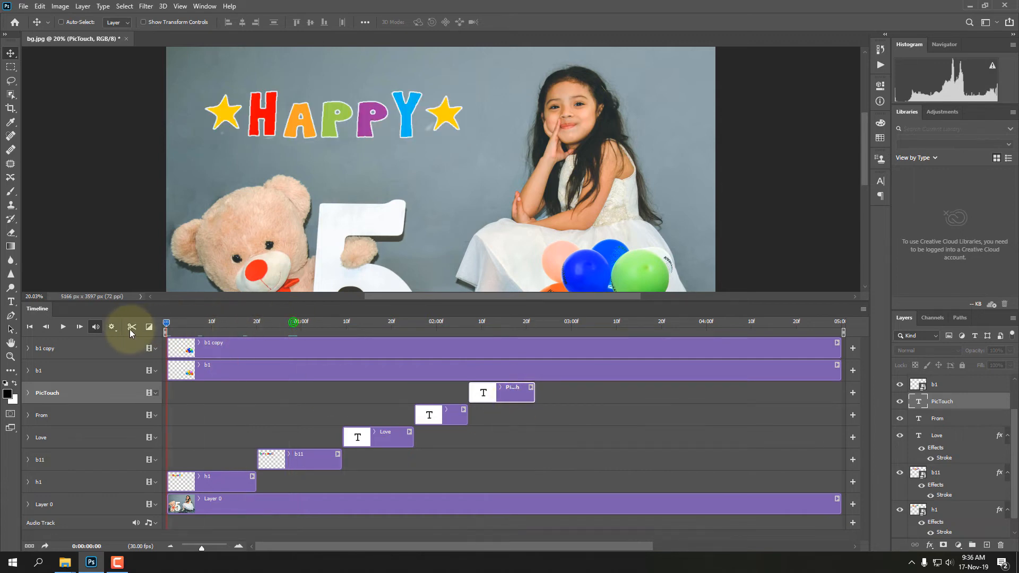
click(64, 327)
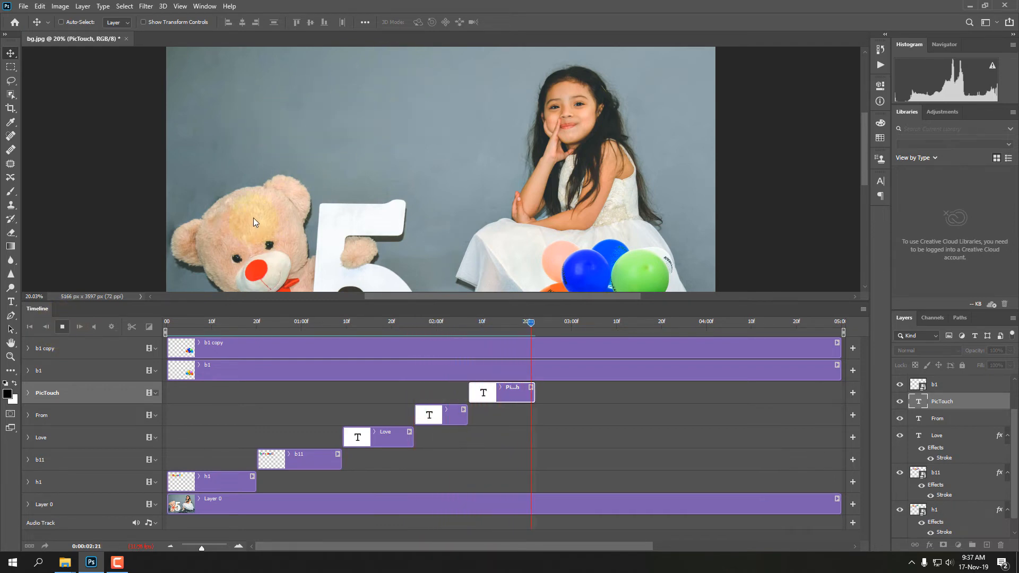
click(62, 327)
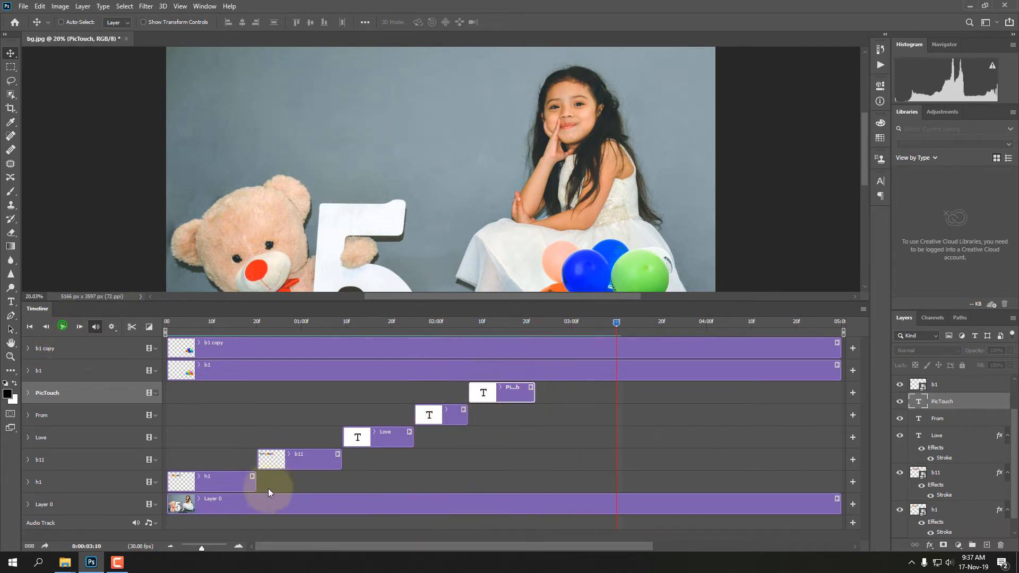
Shorten the h1, b11 and Love clips and butt all five lettering clips together, ending at about 00:14, 00:27, 01:11, 01:23 and 02:08.
drag(256, 482, 229, 481)
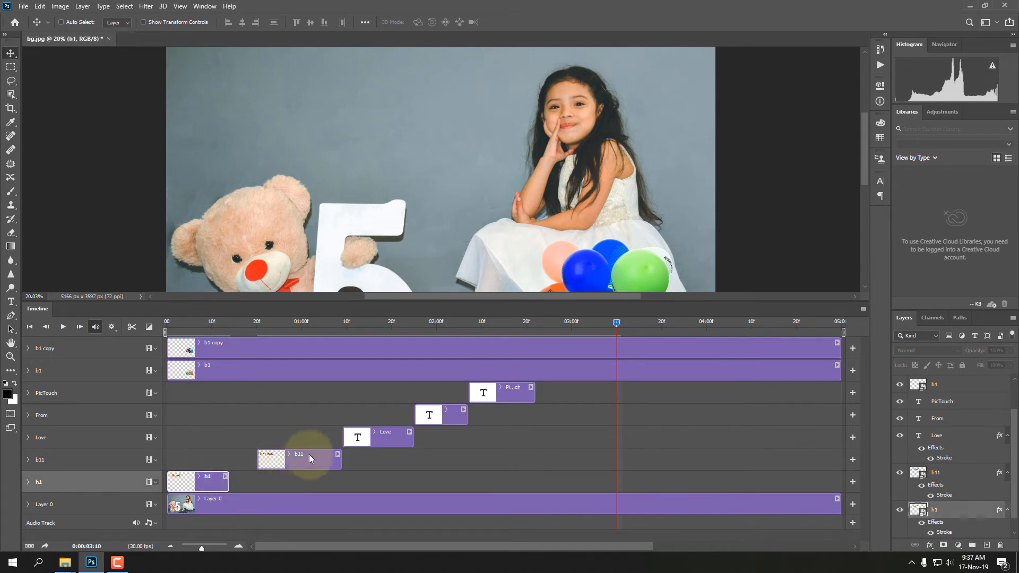
mouse_move(302, 454)
mouse_down()
mouse_move(273, 454)
mouse_move(290, 464)
mouse_up()
drag(386, 440, 323, 437)
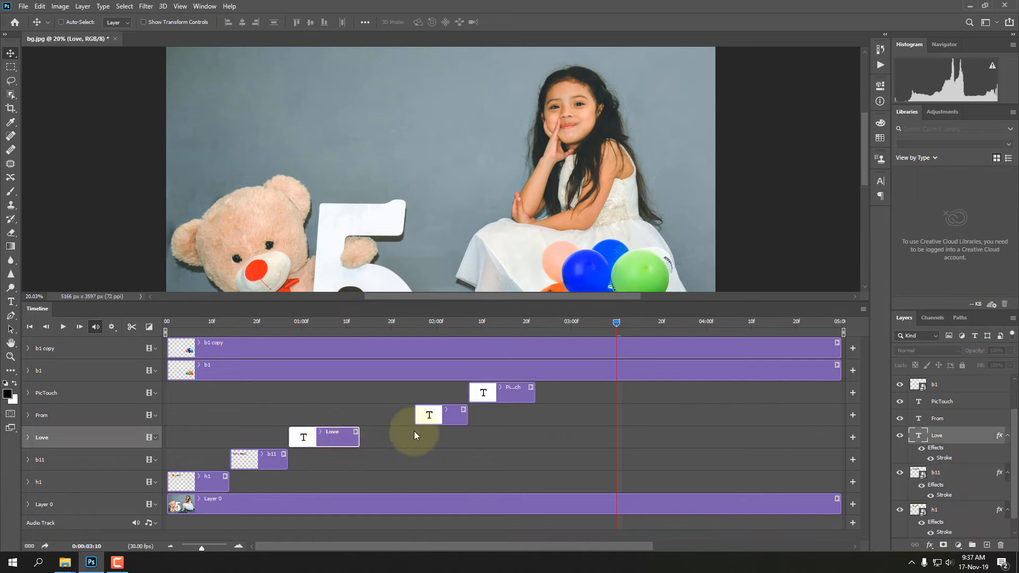
drag(357, 437, 350, 437)
drag(446, 411, 384, 416)
drag(502, 392, 442, 396)
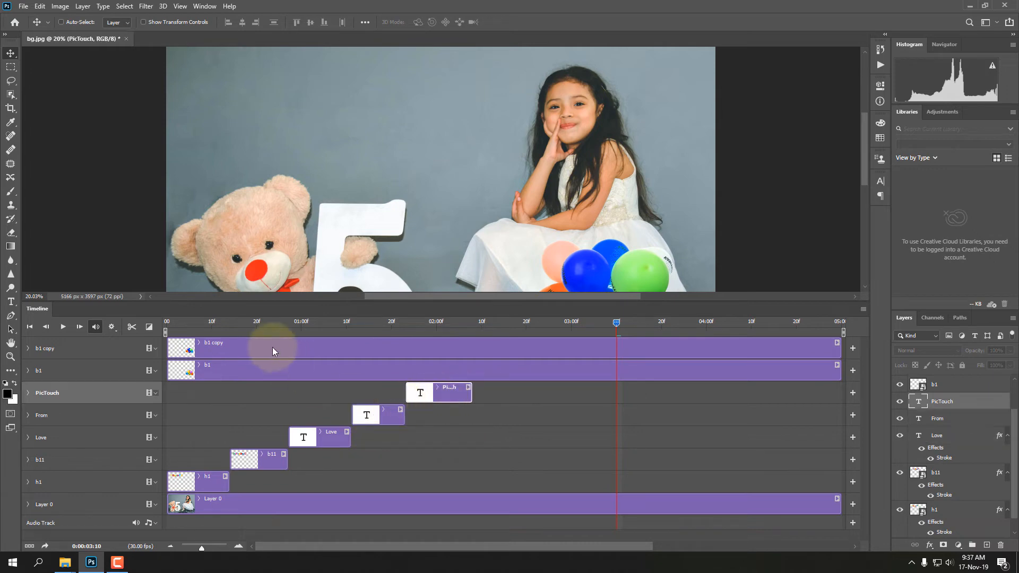
Replay the tightened lettering sequence twice from the beginning to check its pacing.
click(62, 327)
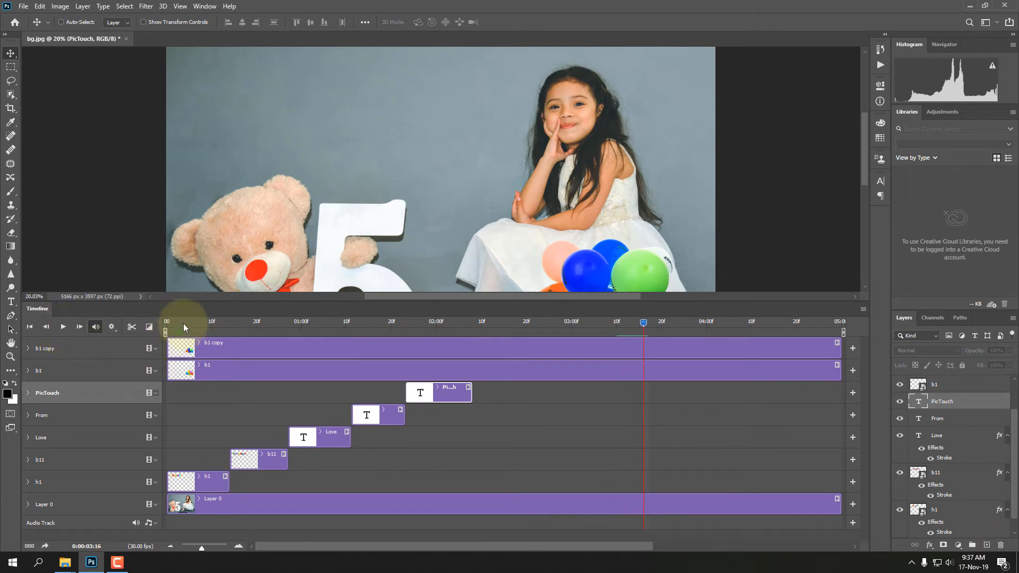
drag(640, 323, 27, 317)
click(63, 327)
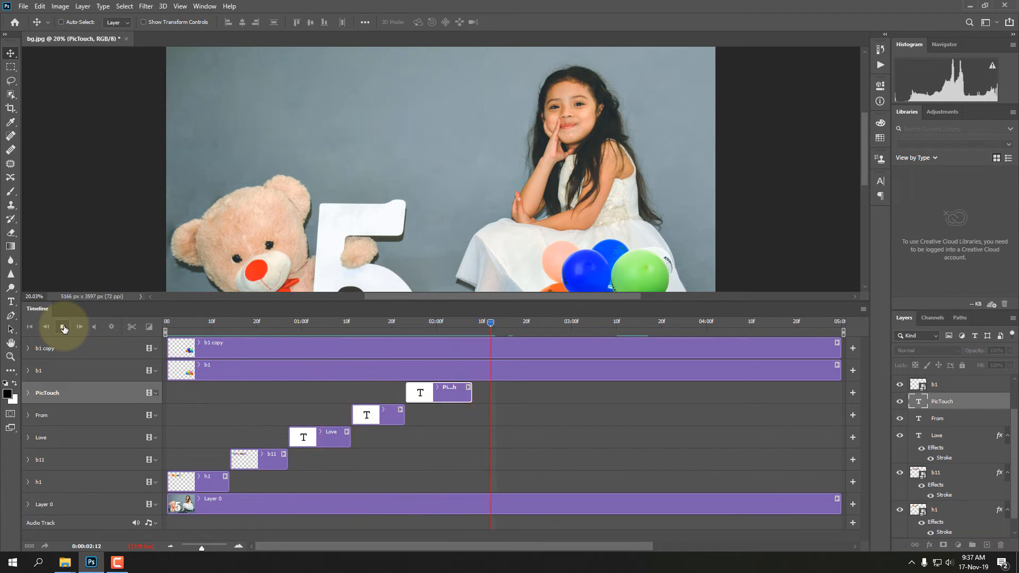
click(63, 327)
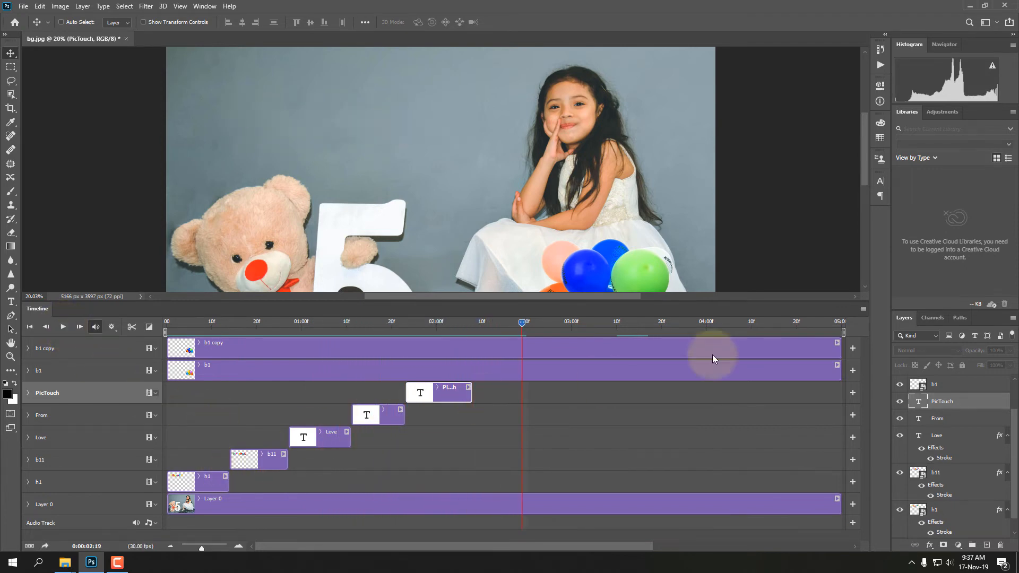
drag(523, 322, 13, 325)
click(63, 327)
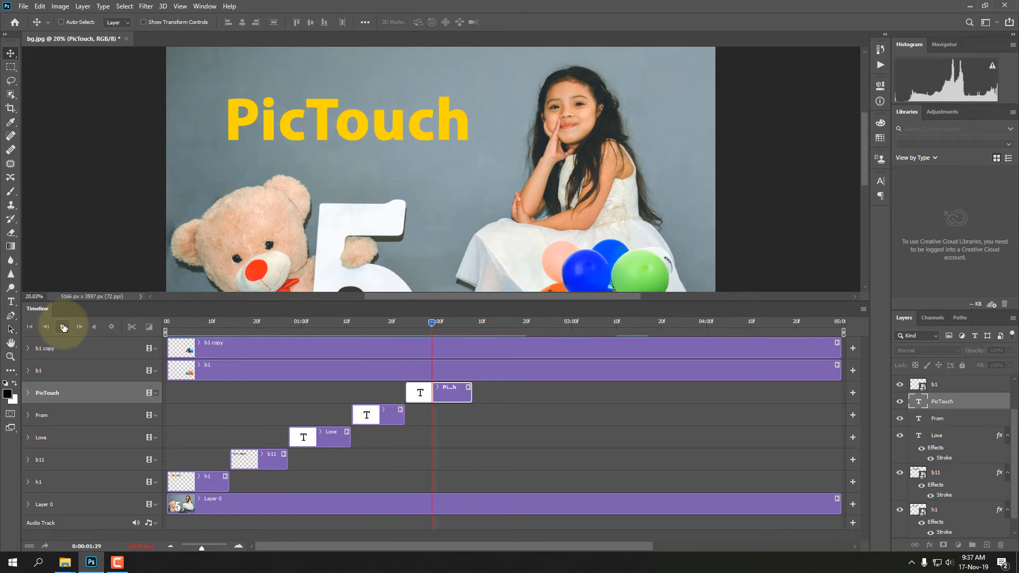
click(63, 327)
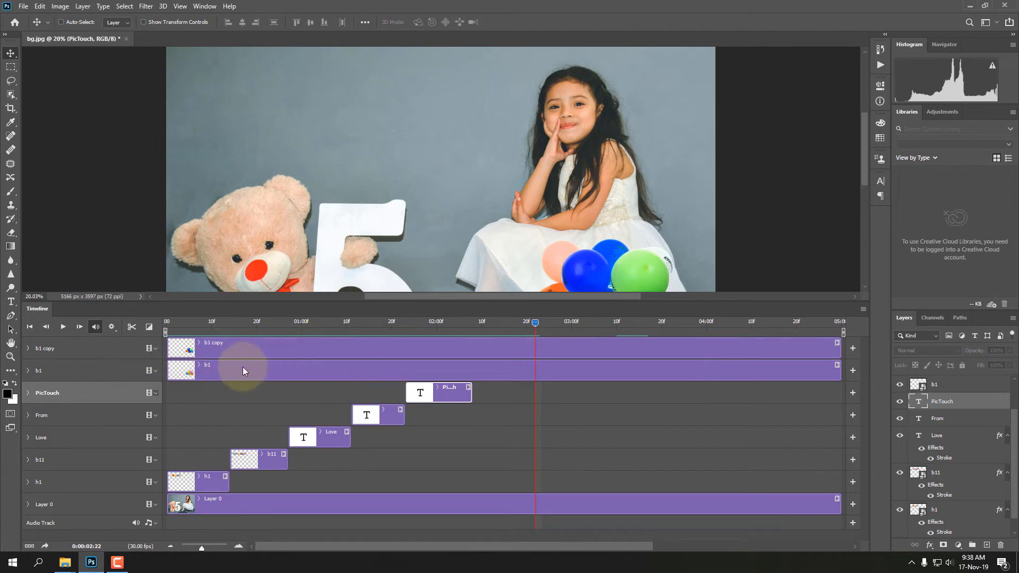
Trim the b1 clip to about 00:10, make the b1 copy clip follow it directly until about 00:20 and replay from the beginning.
click(283, 367)
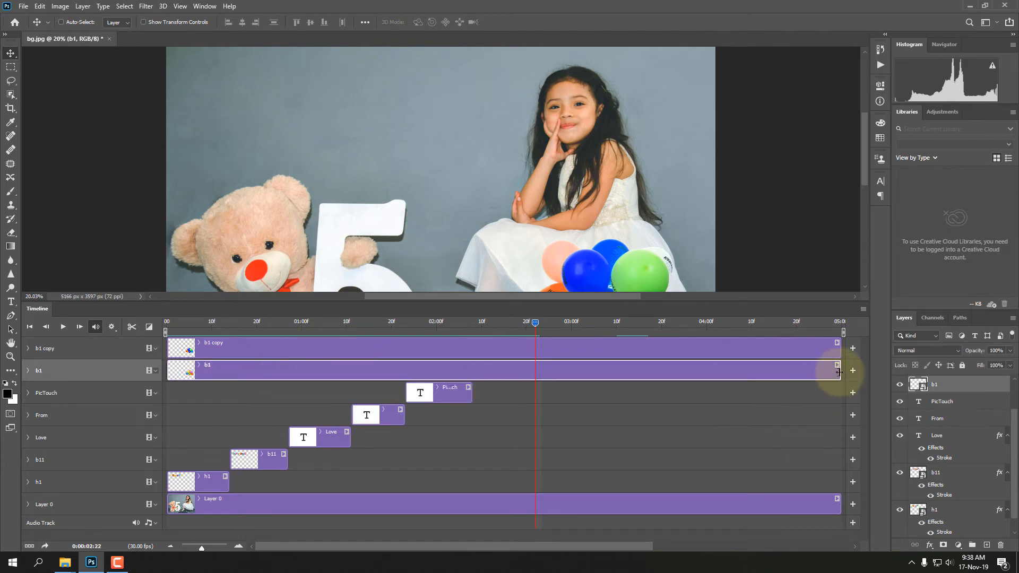
drag(839, 371, 211, 371)
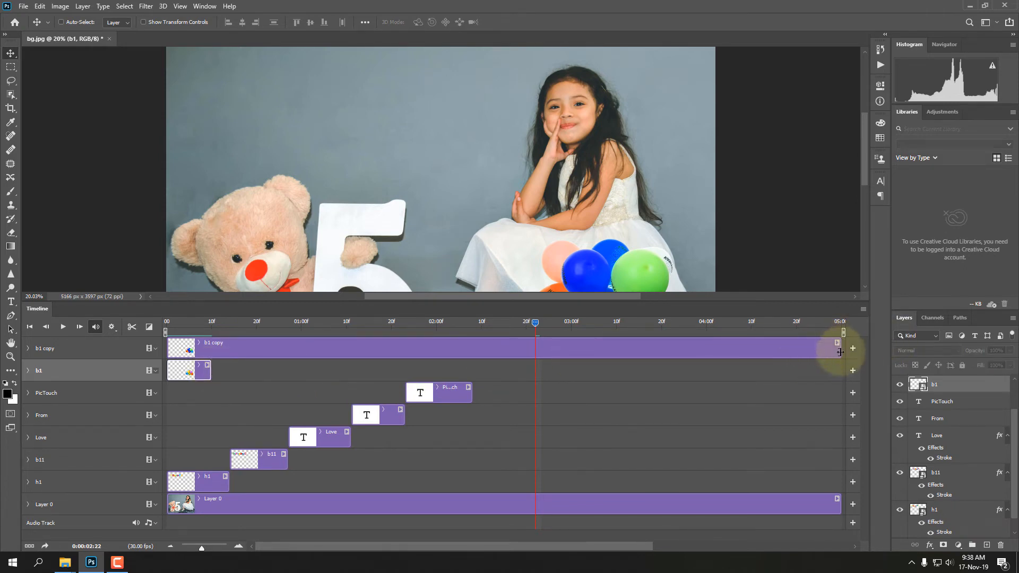
drag(838, 345, 233, 350)
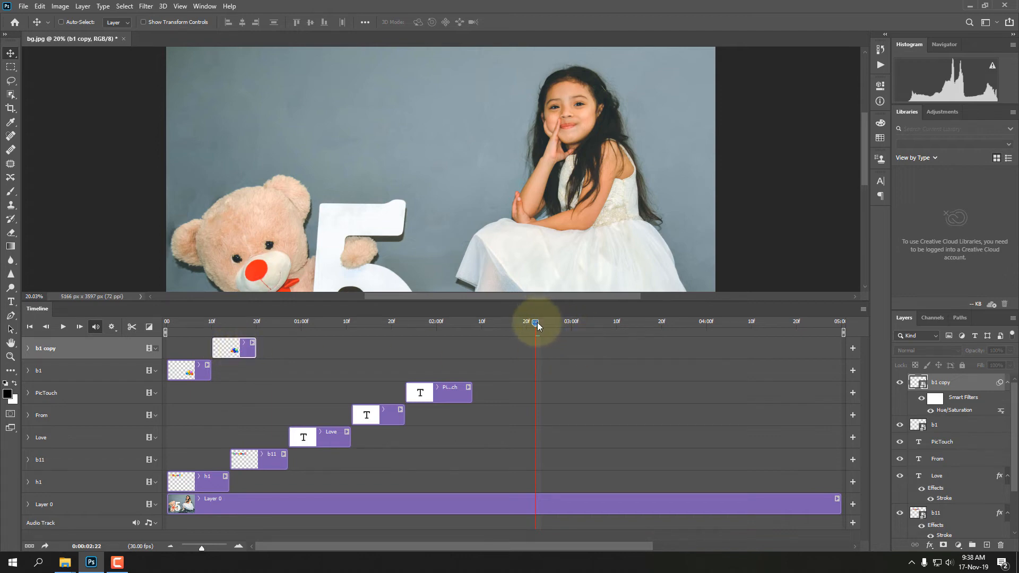
drag(537, 322, 30, 331)
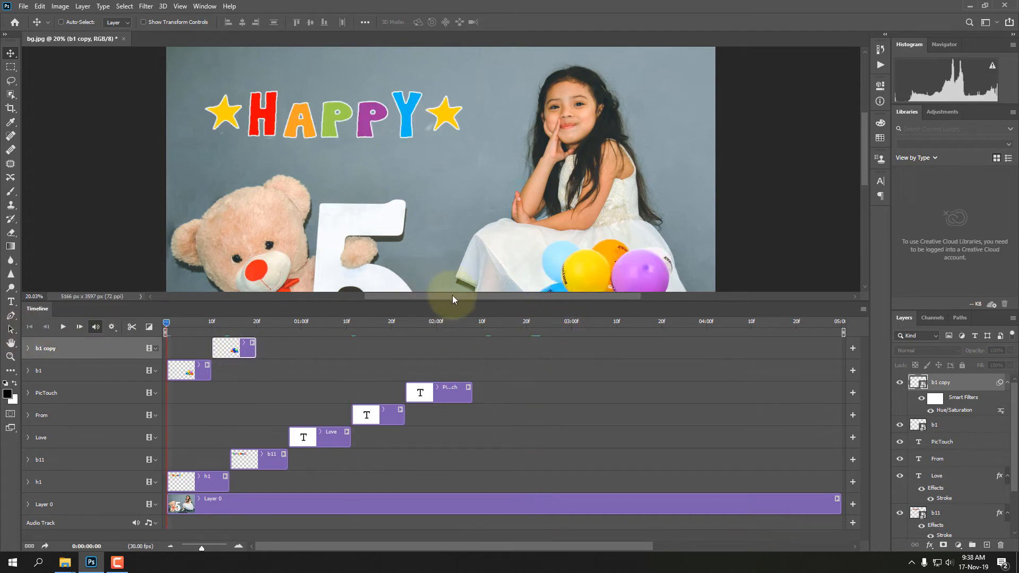
click(61, 327)
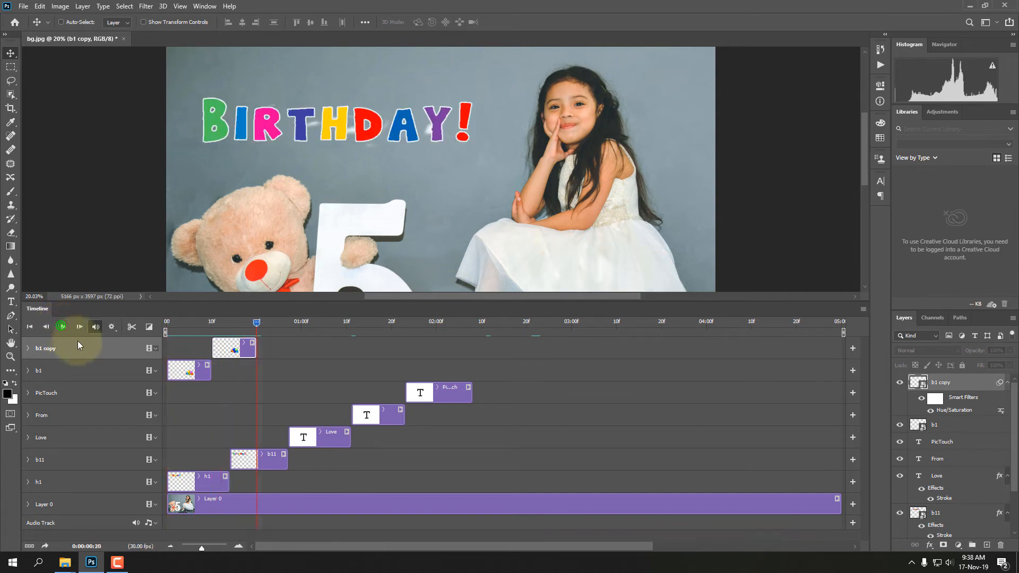
Try to copy and paste the b1 balloon clip on the timeline.
click(190, 369)
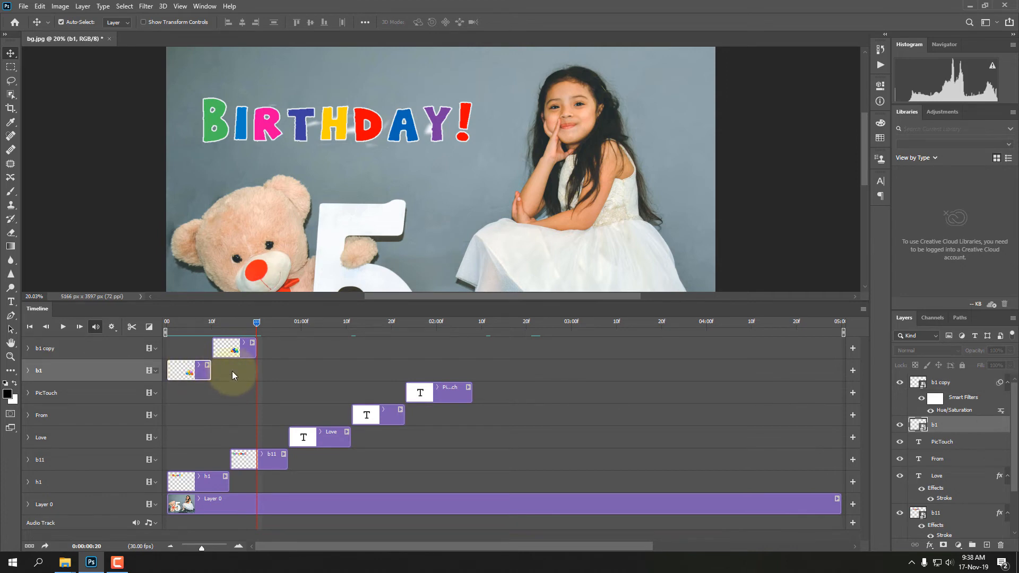
right_click(178, 370)
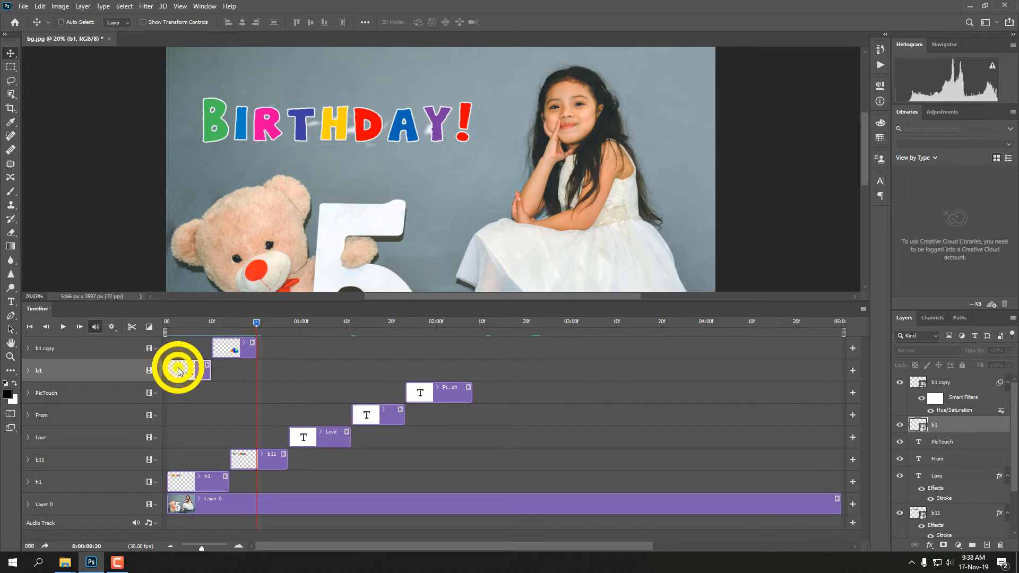
click(233, 374)
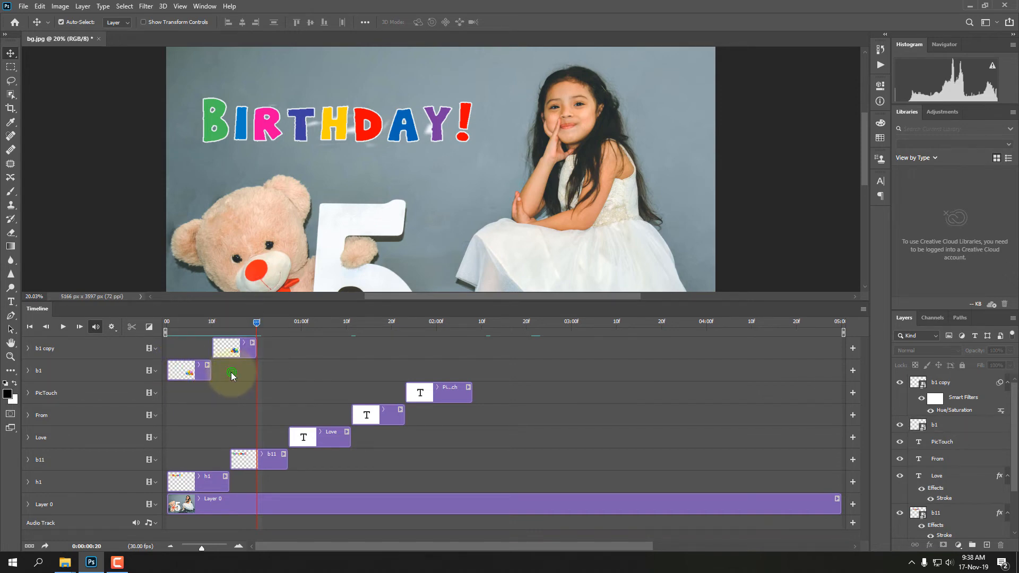
key(ctrl+v)
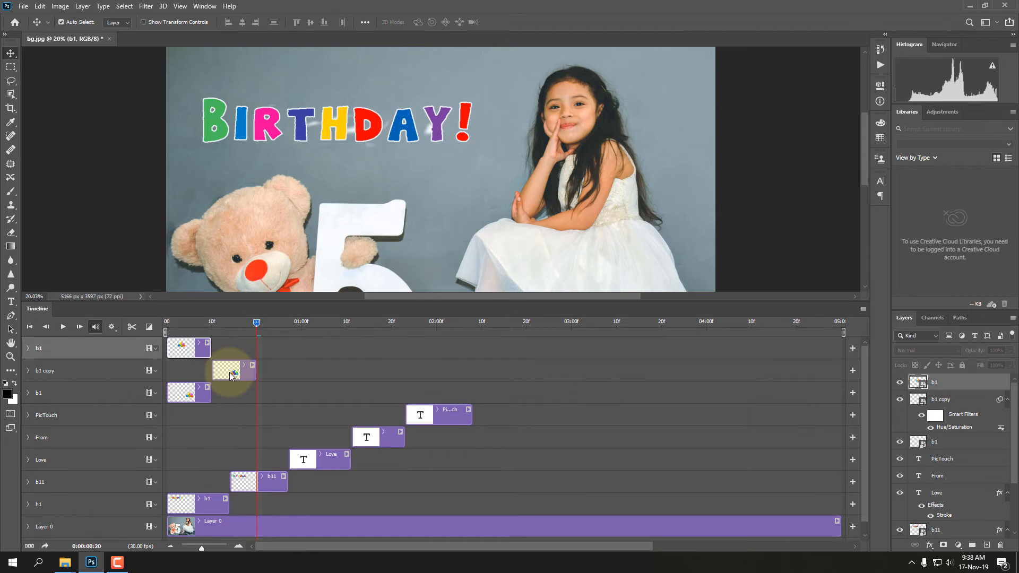
key(ctrl+z)
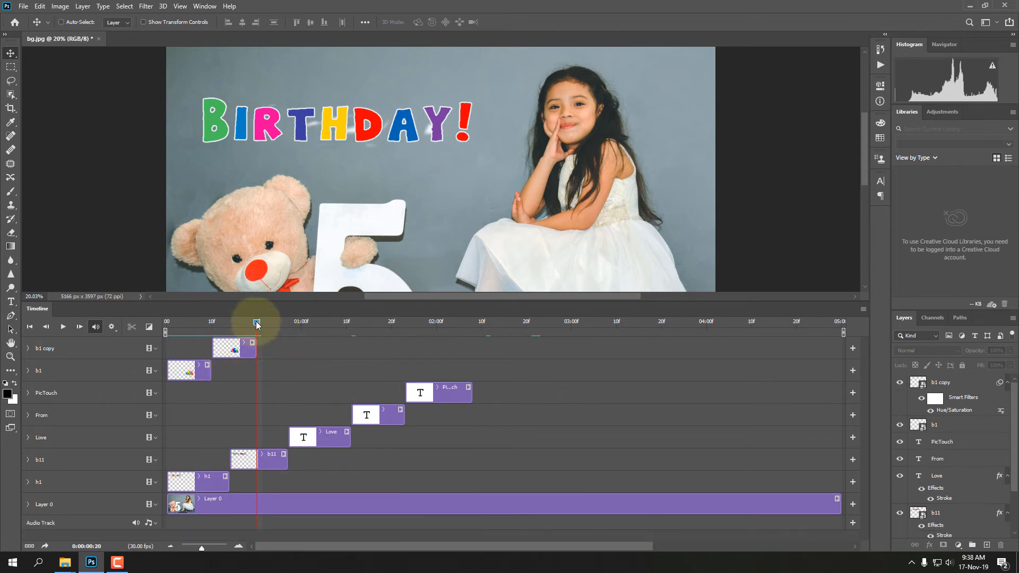
Duplicate the b1 balloon layer and place the second clip on the same track from about 00:20 to 01:00.
drag(256, 322, 172, 328)
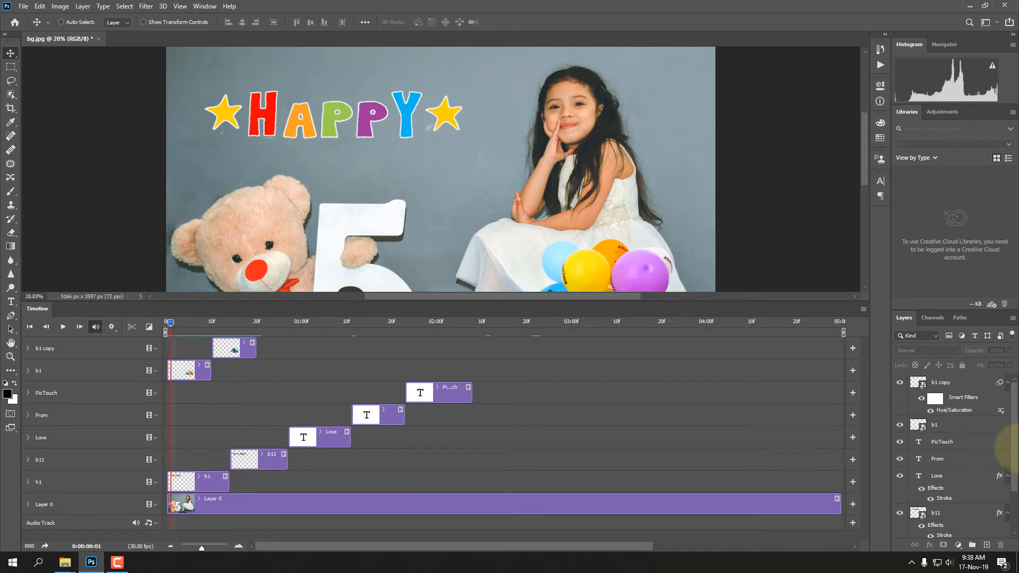
click(947, 382)
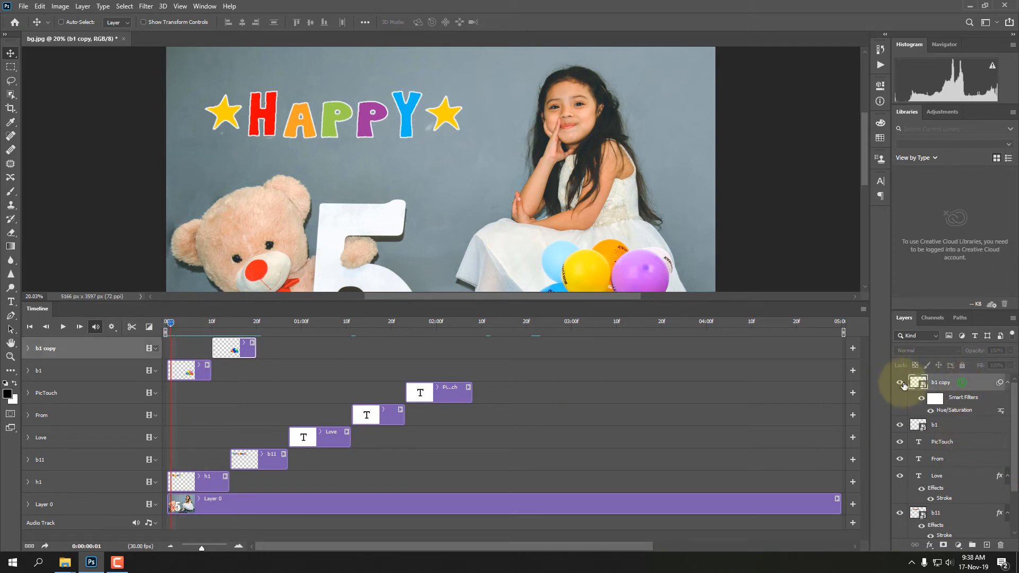
click(943, 426)
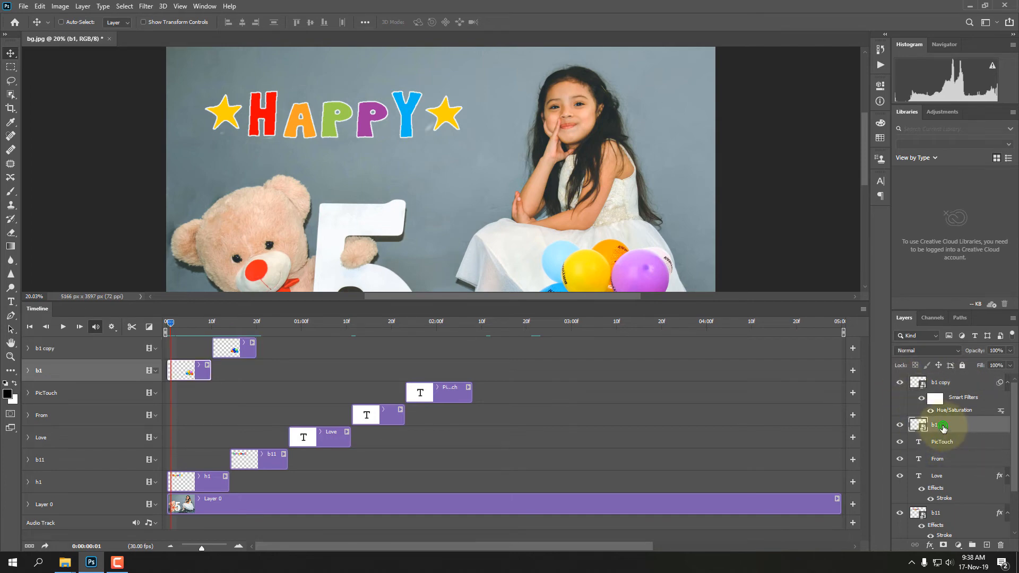
click(901, 425)
click(900, 426)
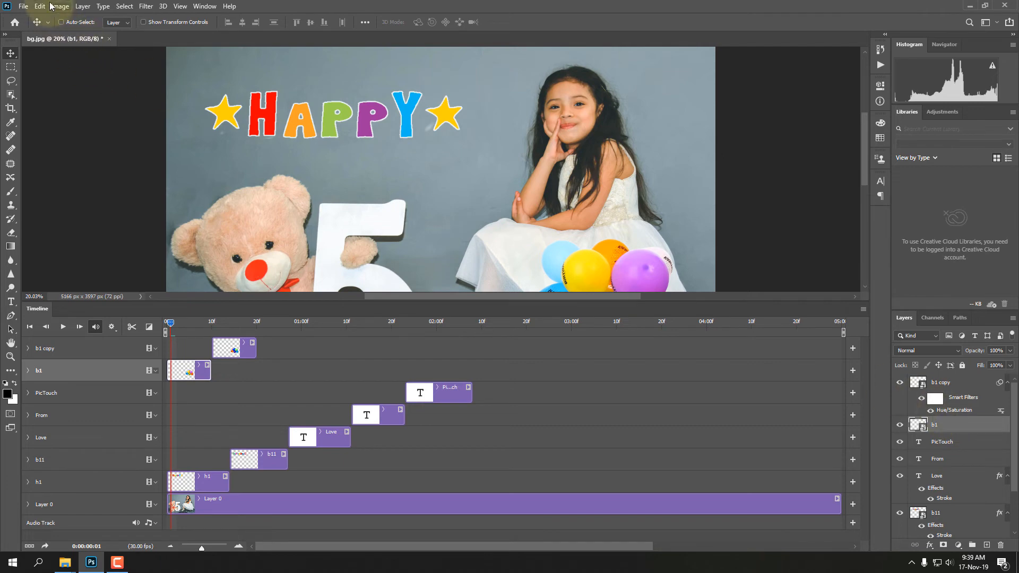
click(82, 7)
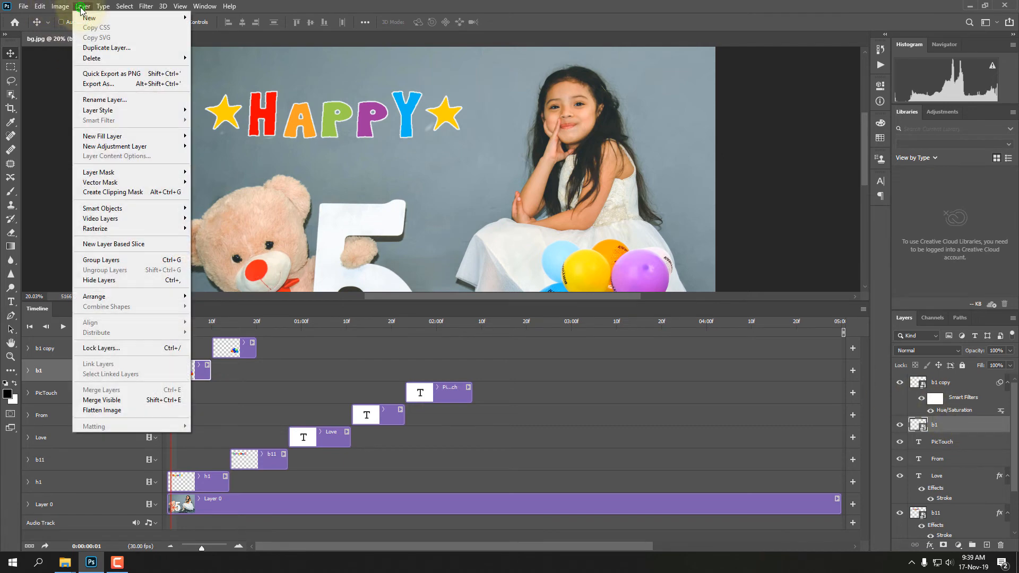
click(121, 48)
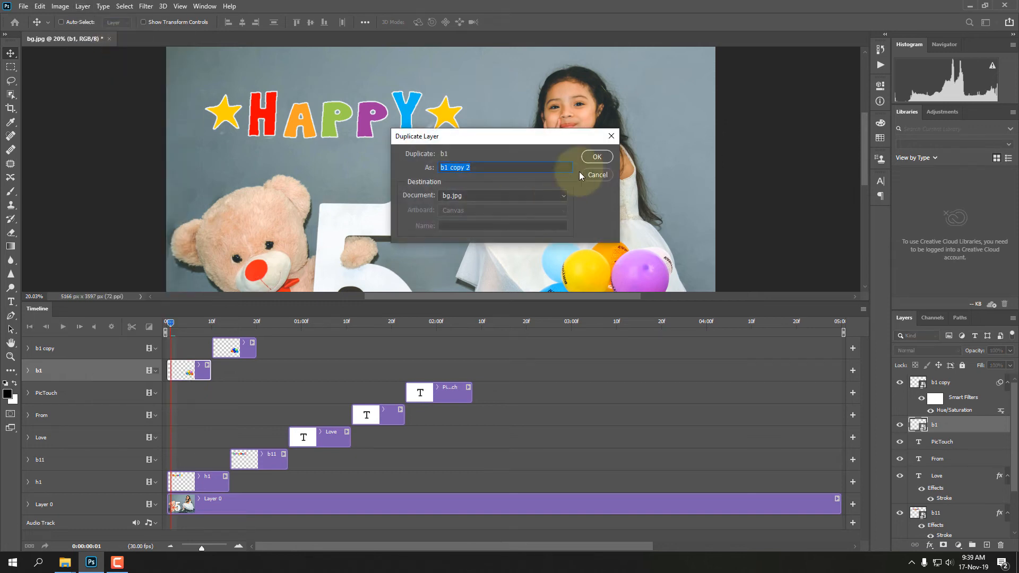
click(594, 156)
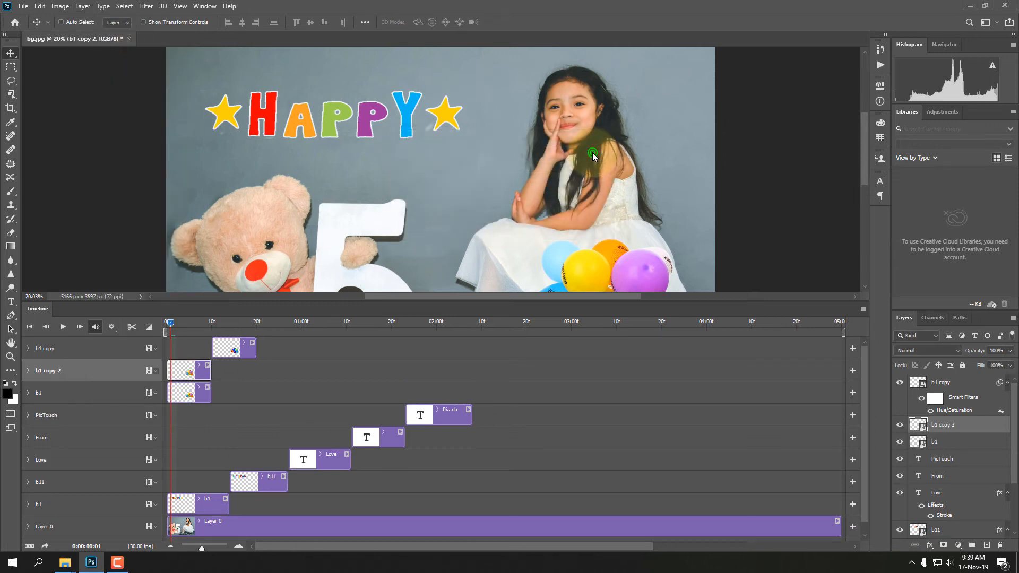
drag(192, 395, 277, 370)
click(237, 374)
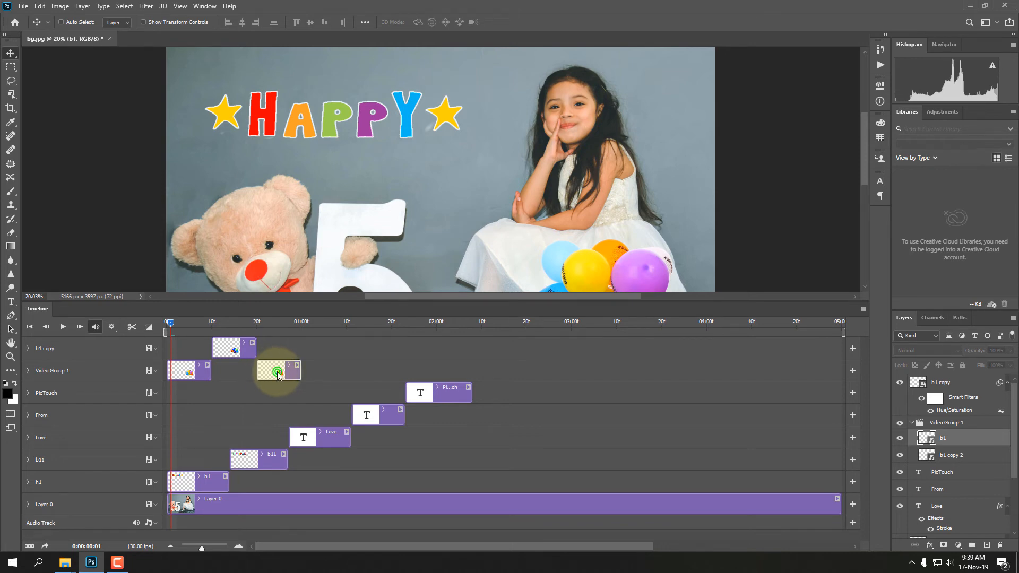
Duplicate the b1 copy layer, place the second clip on the same track from about 01:00 to 01:10 and play the animation.
click(253, 354)
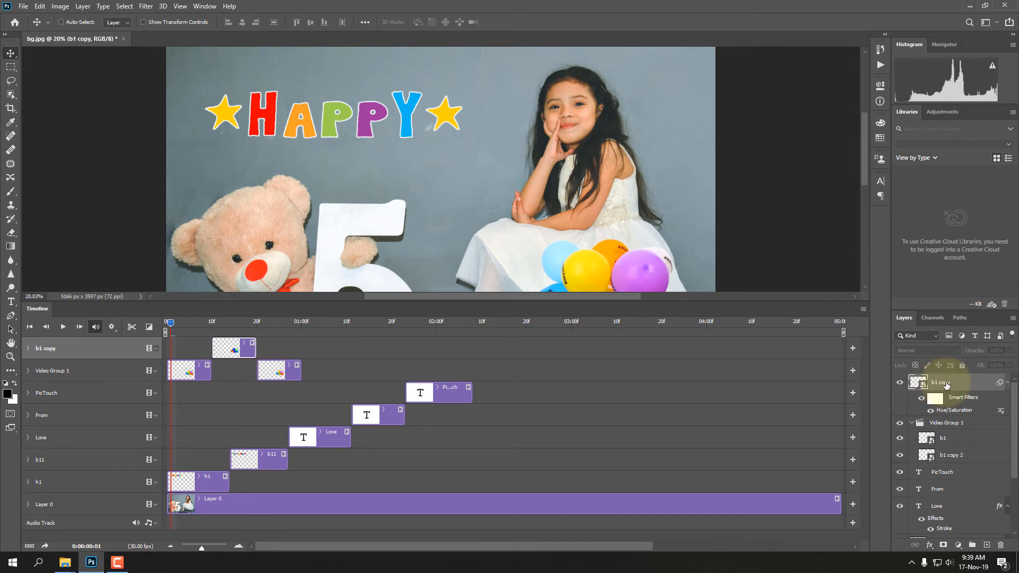
click(82, 6)
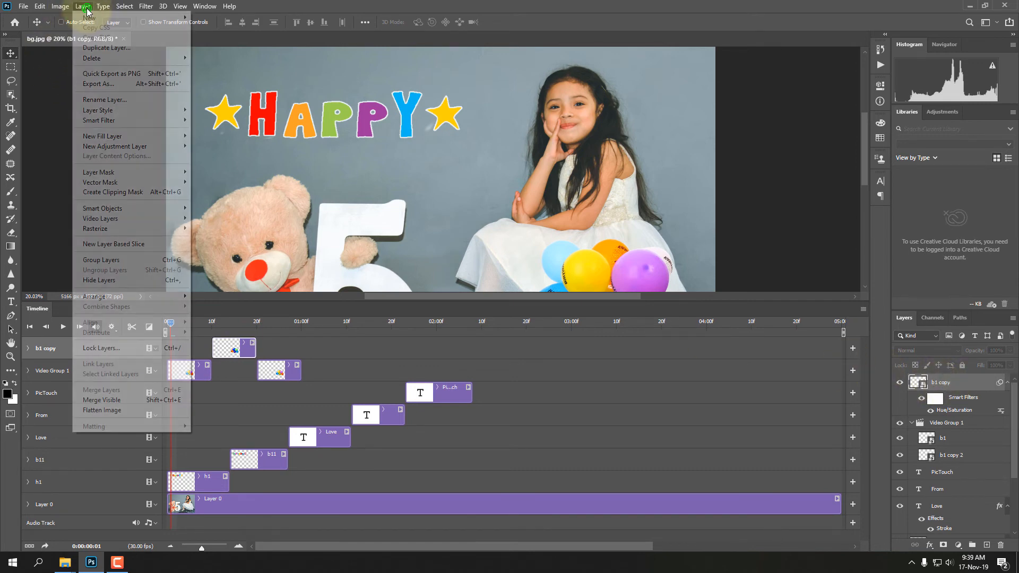
click(131, 49)
click(597, 154)
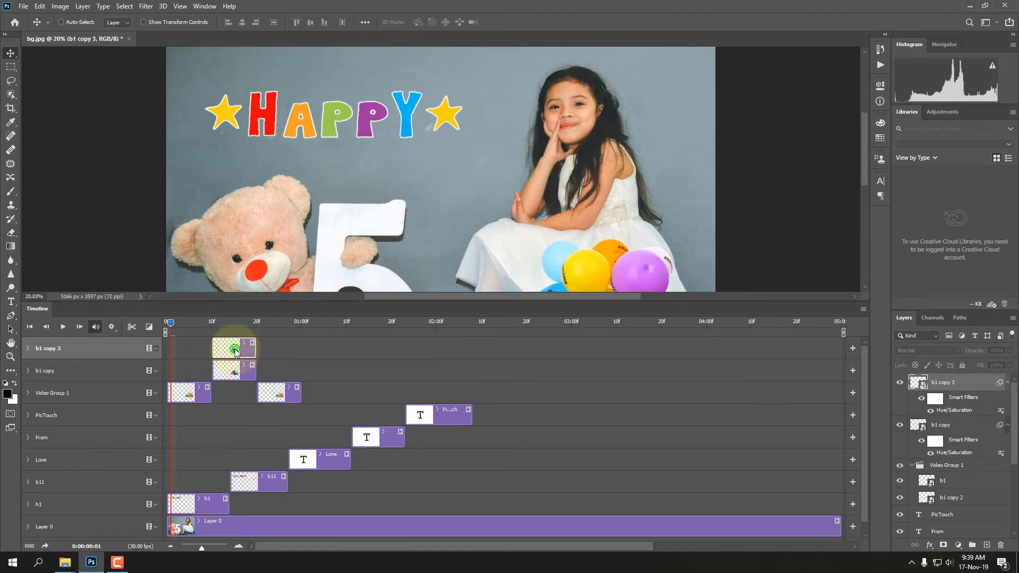
drag(235, 348, 317, 371)
drag(315, 348, 314, 348)
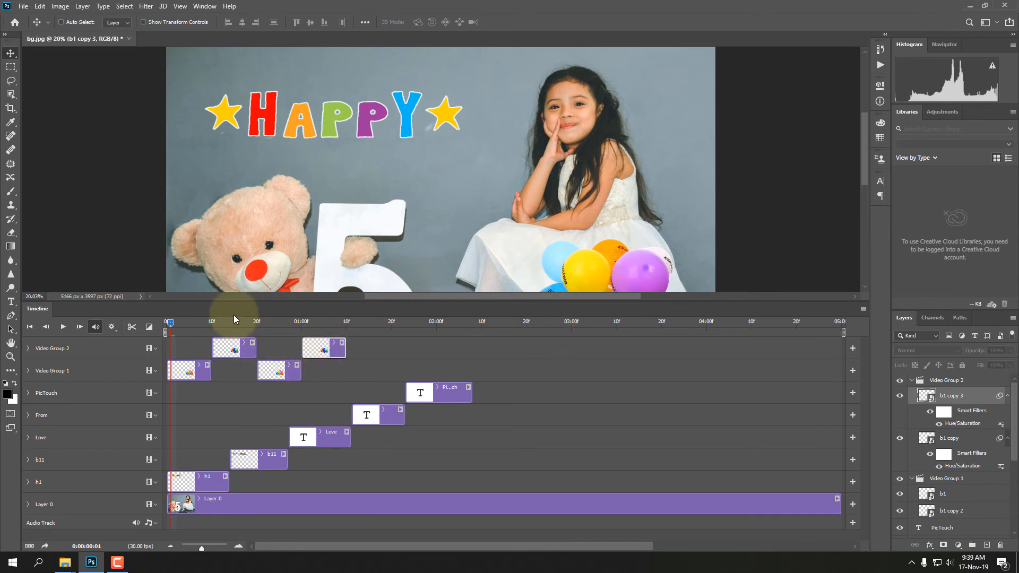
click(63, 327)
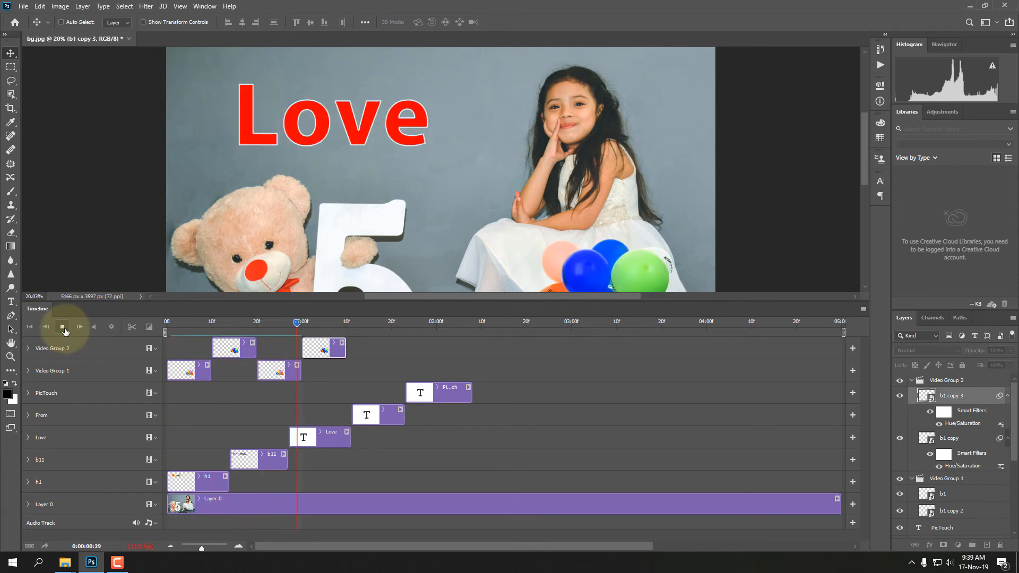
click(63, 328)
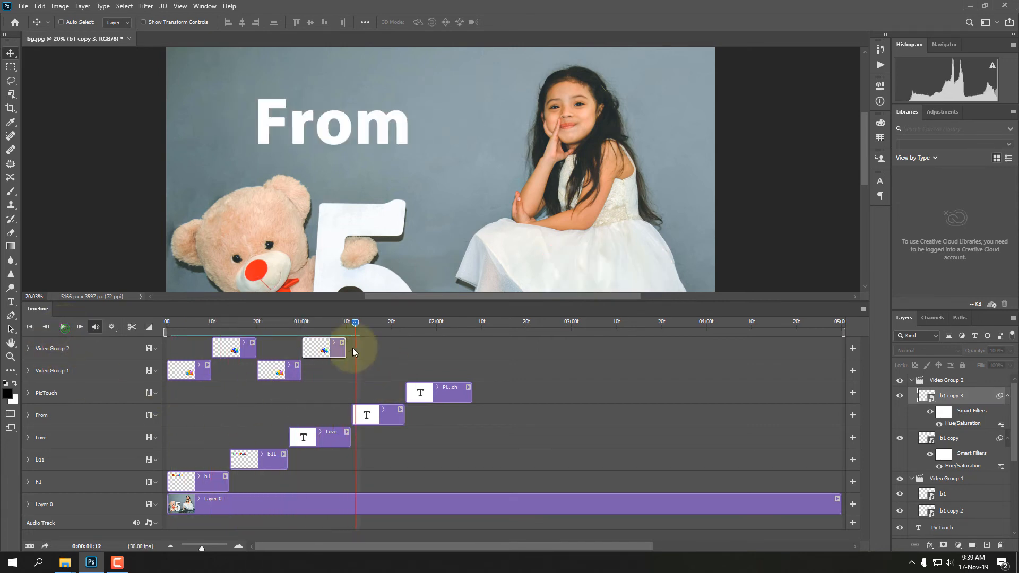
Check the balloon clips around 01:00, replay the animation from the beginning and stop it at about 02:00.
drag(353, 327, 301, 329)
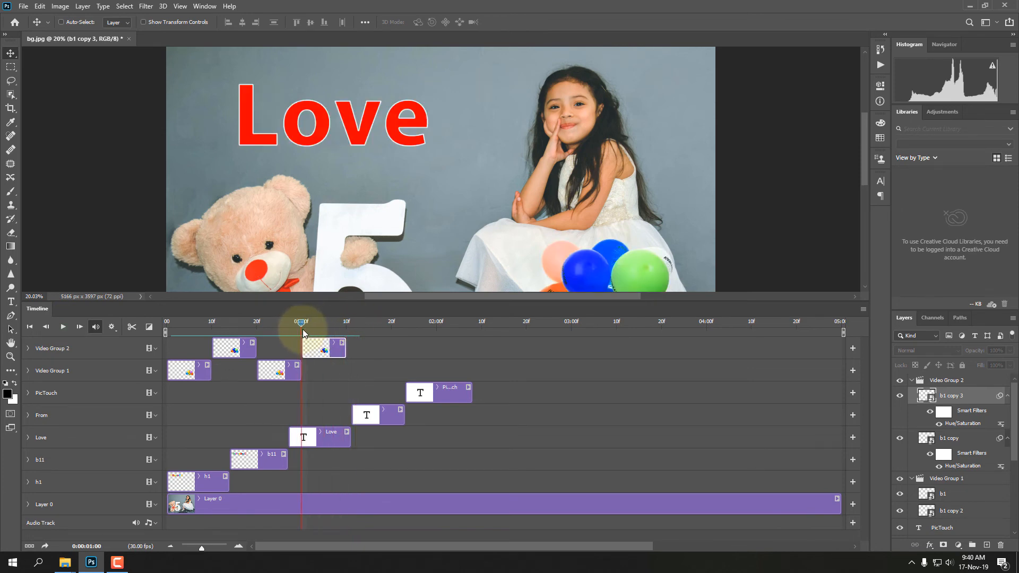
click(406, 371)
click(282, 376)
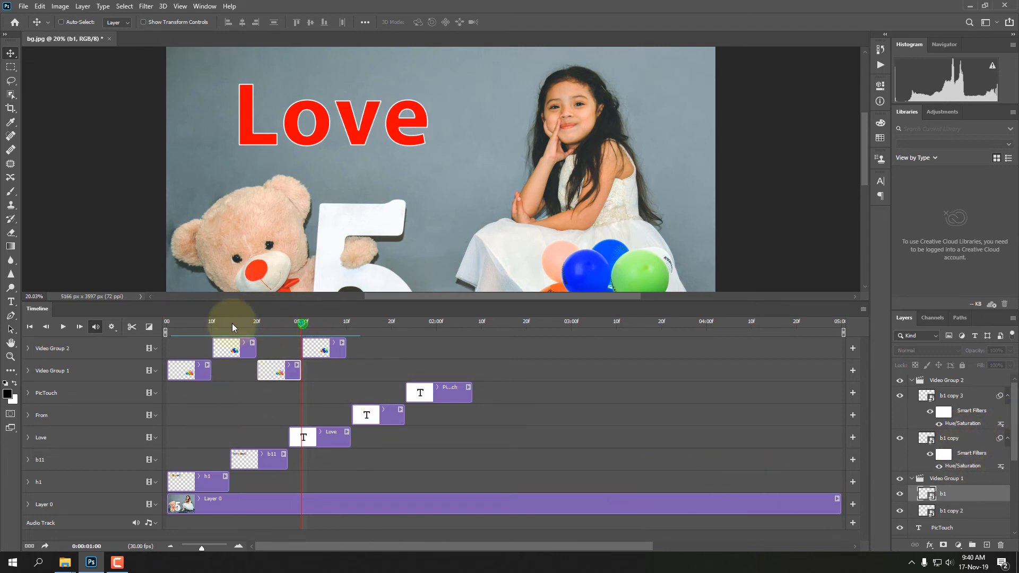
click(170, 322)
click(63, 327)
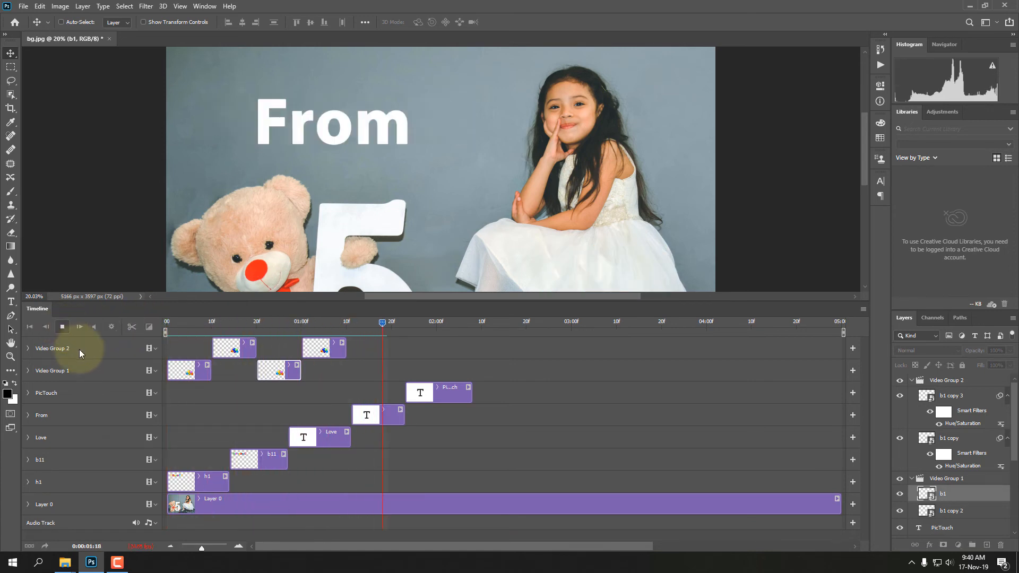
click(63, 327)
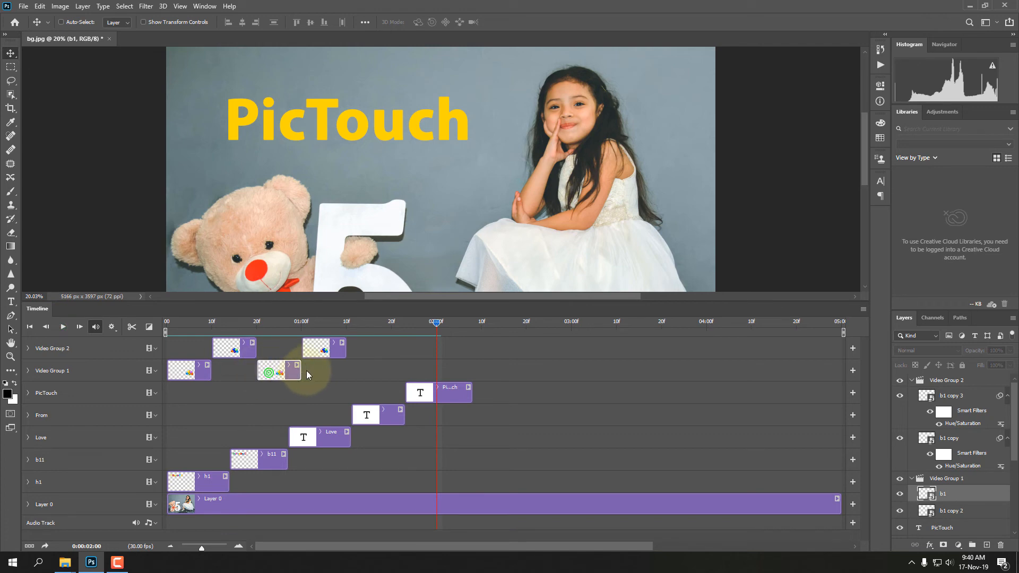
Duplicate the b1 balloon layer and place the new clip on the Video Group 1 track from about 01:10 to 01:20.
click(277, 370)
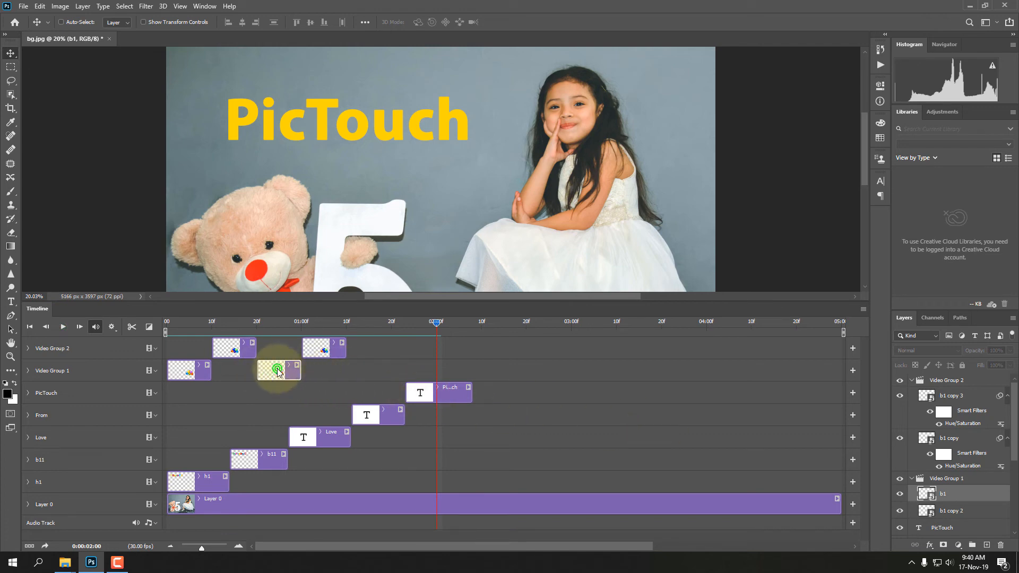
click(326, 350)
click(288, 370)
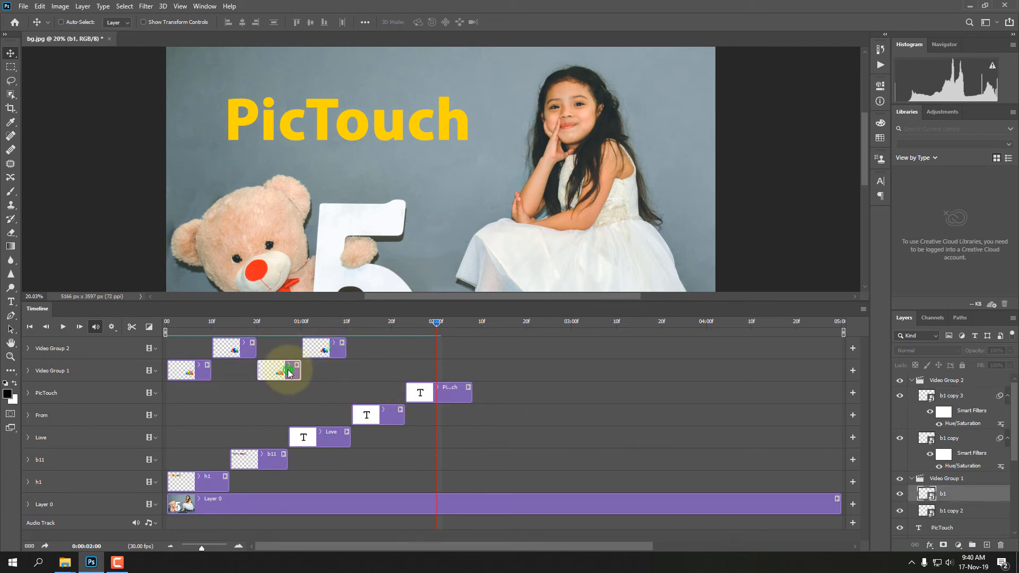
click(83, 7)
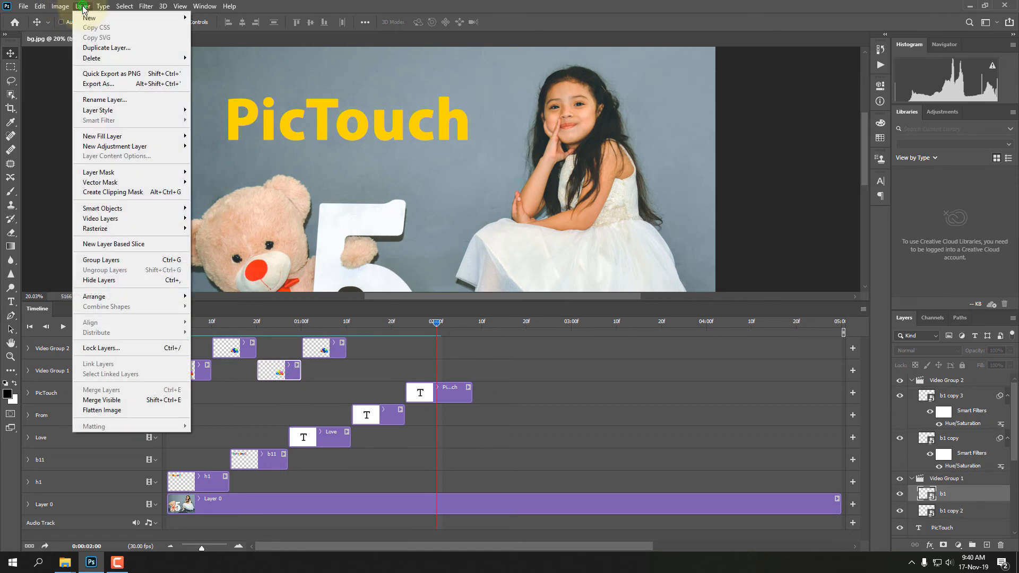
click(120, 47)
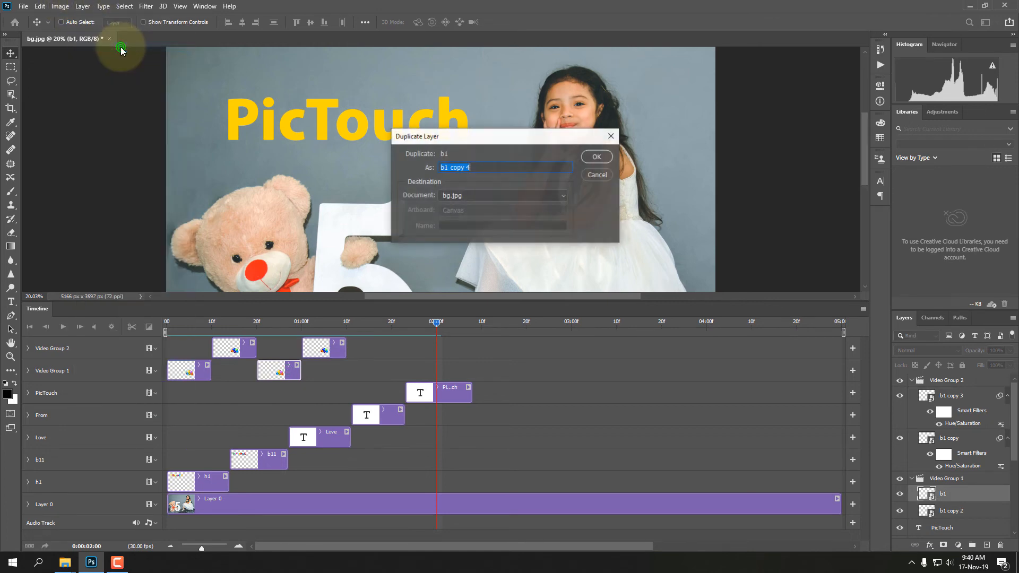
click(597, 157)
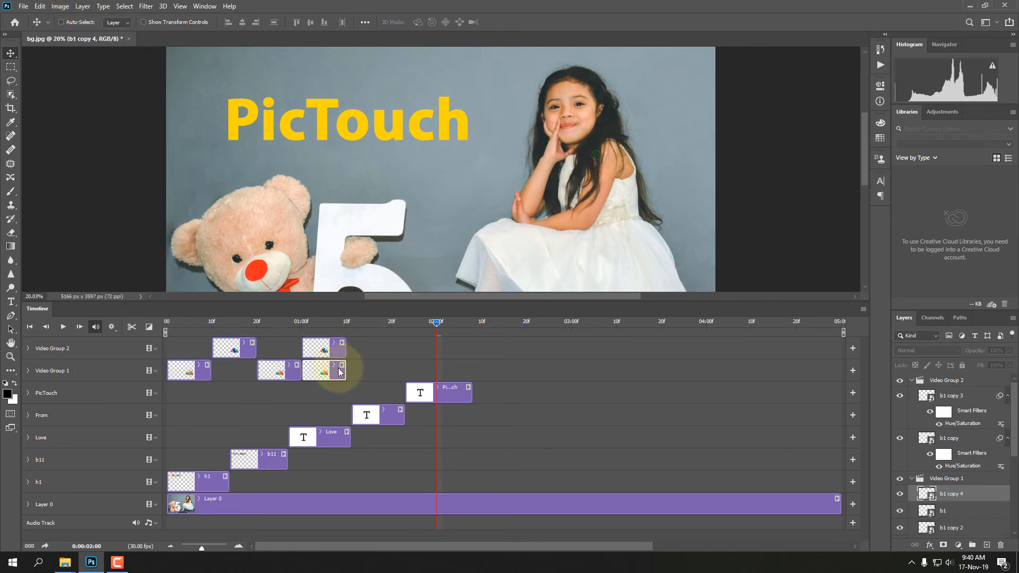
drag(323, 372, 368, 373)
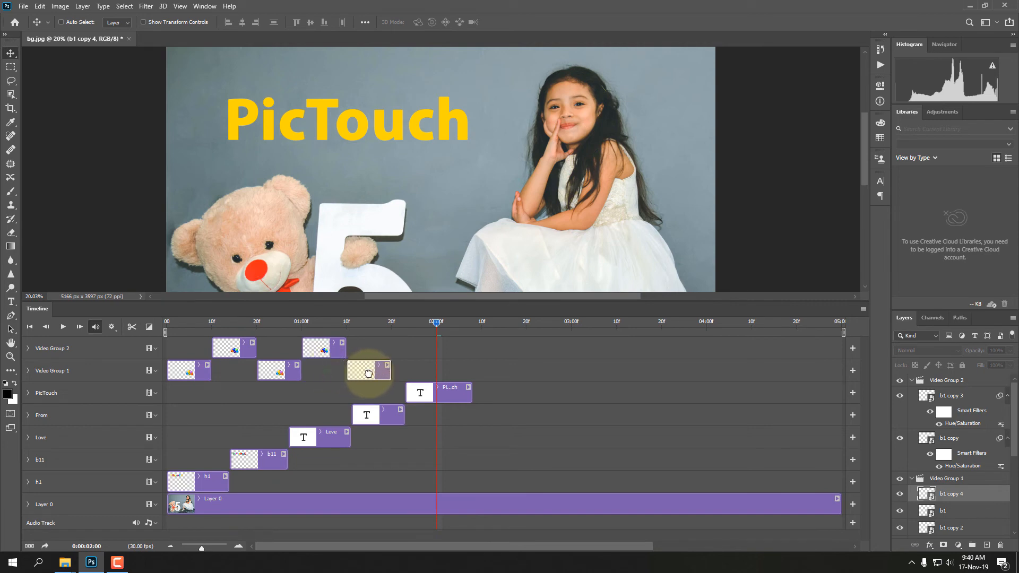
Duplicate the b1 copy 3 layer and place the new clip on the Video Group 2 track from about 01:20 to 02:00.
click(330, 346)
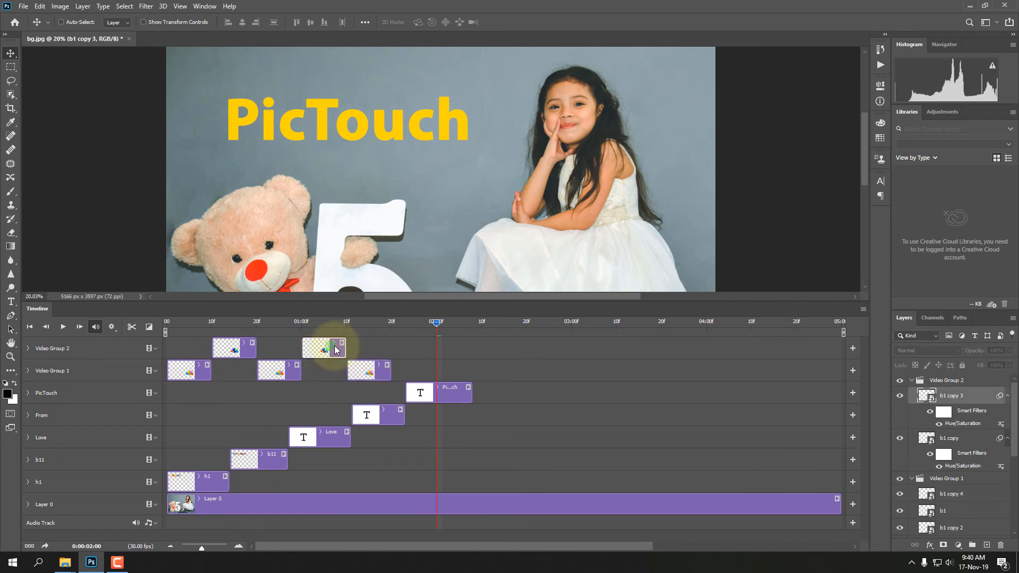
click(82, 6)
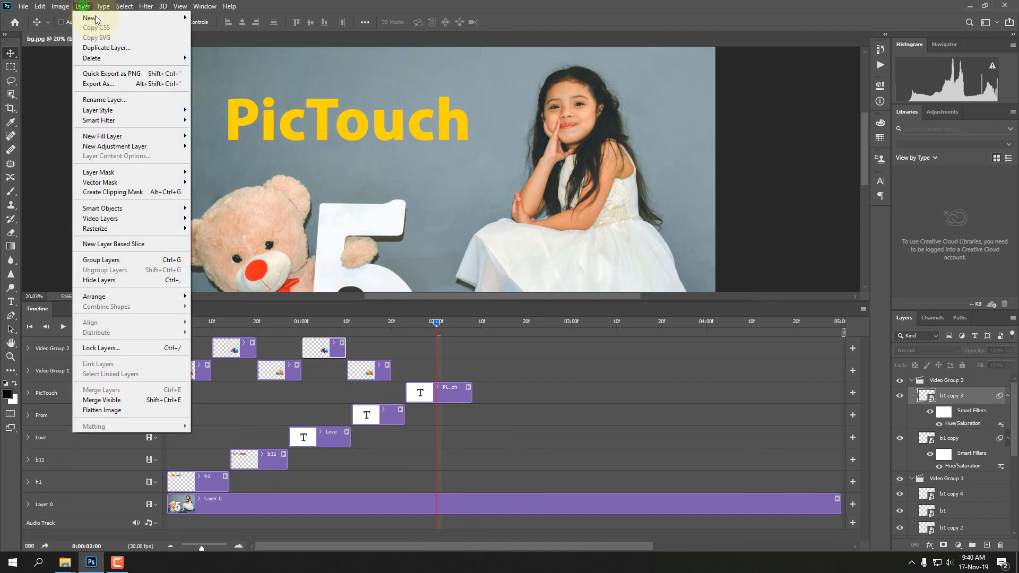
click(101, 48)
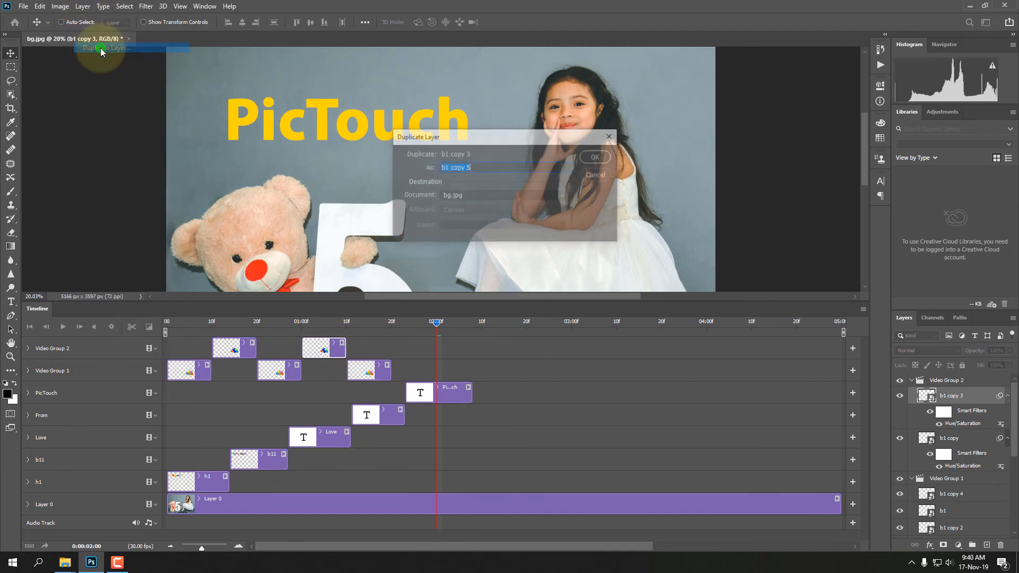
click(594, 159)
drag(375, 349, 423, 324)
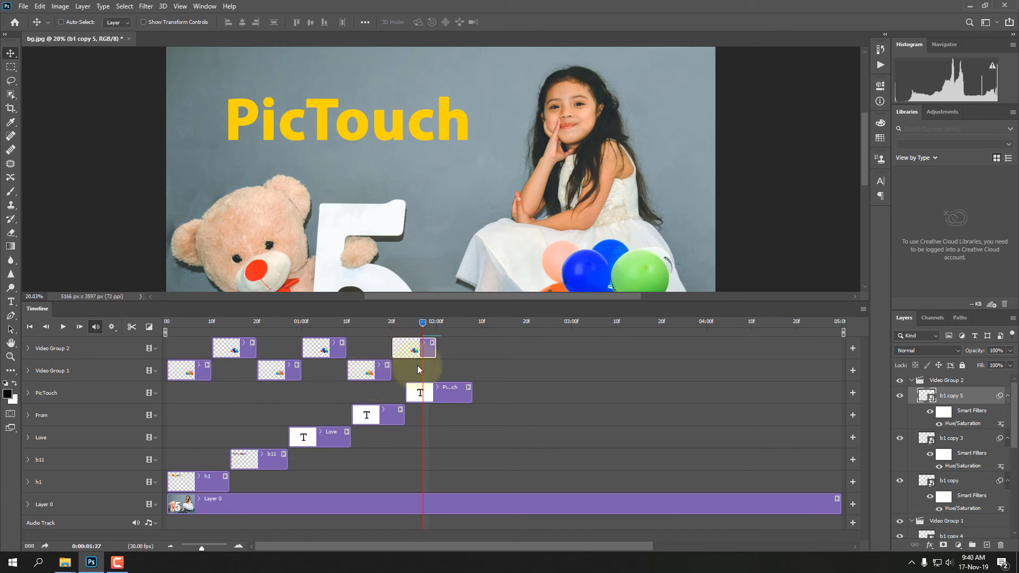
Duplicate the b1 copy 4 layer and place the new clip on its track from about 02:00, ending level with the PicTouch clip.
click(367, 370)
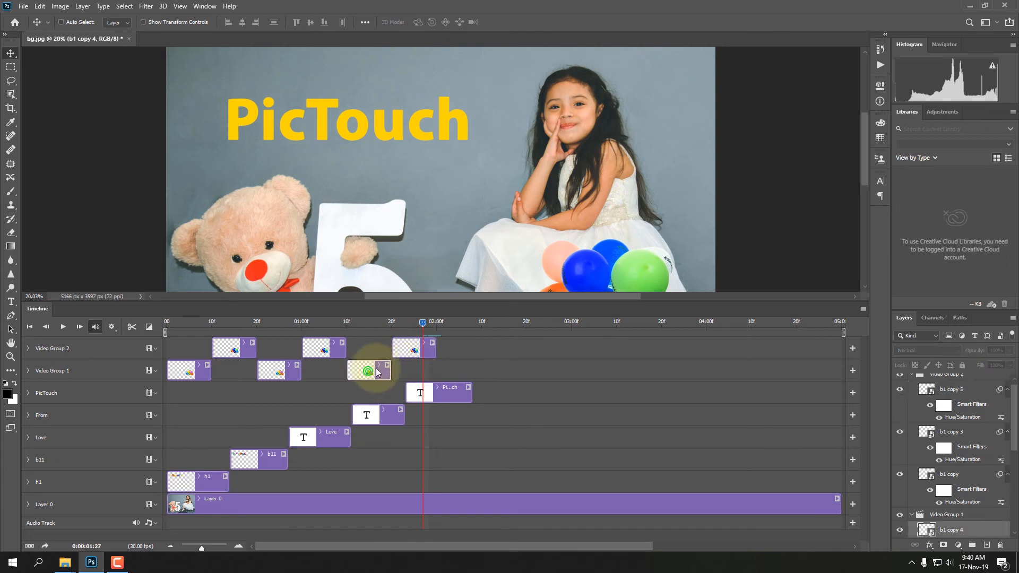
click(84, 6)
click(105, 51)
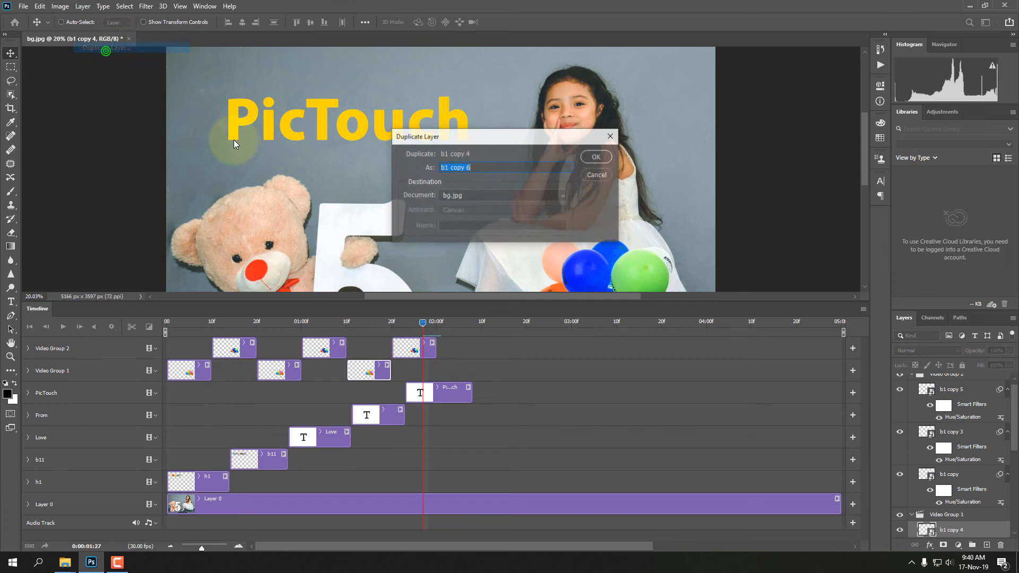
click(596, 157)
click(409, 371)
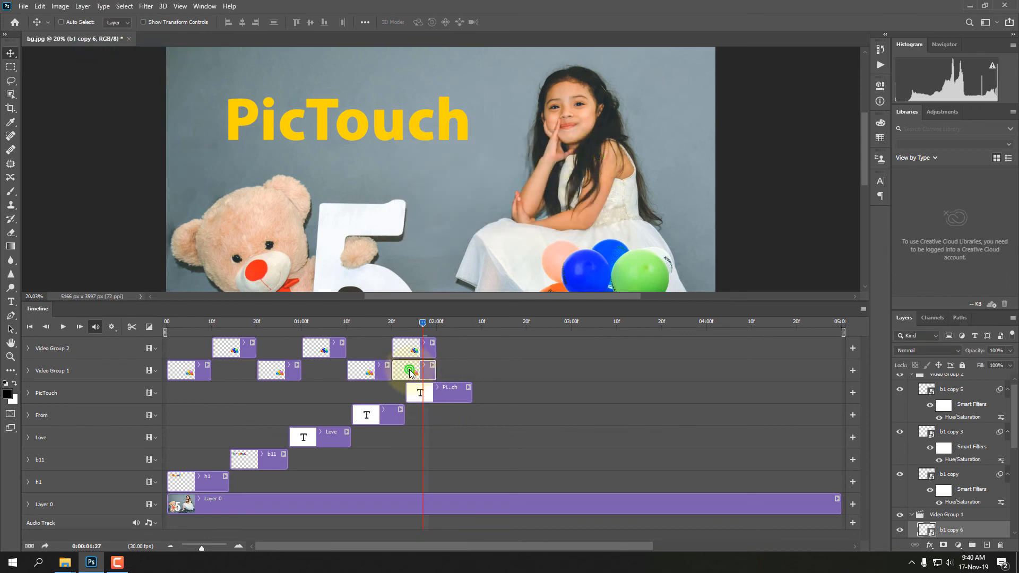
drag(409, 370, 471, 371)
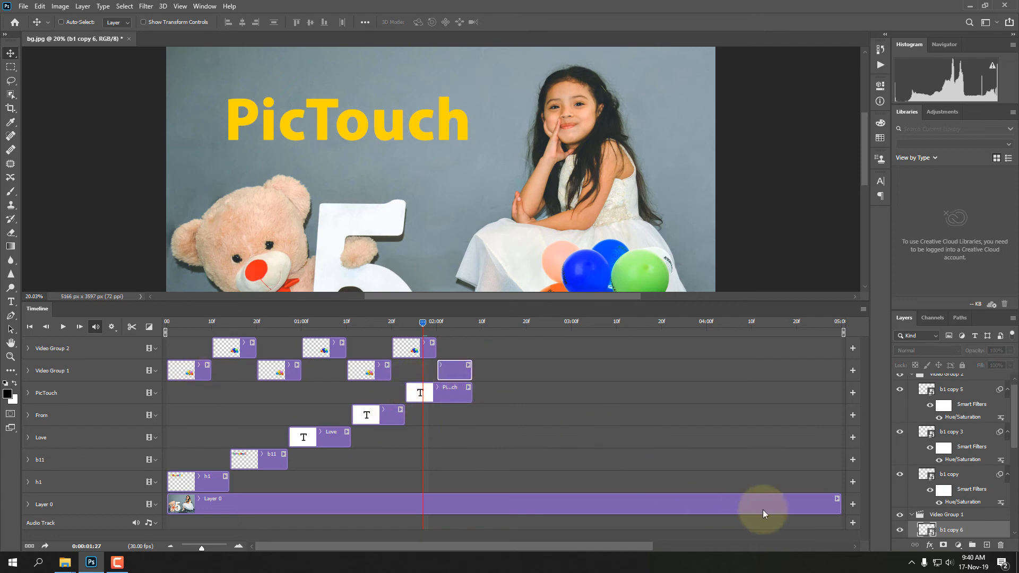
Trim the Layer 0 background clip so it ends level with the PicTouch clip, just after 02:07.
drag(839, 506, 463, 498)
drag(423, 324, 466, 322)
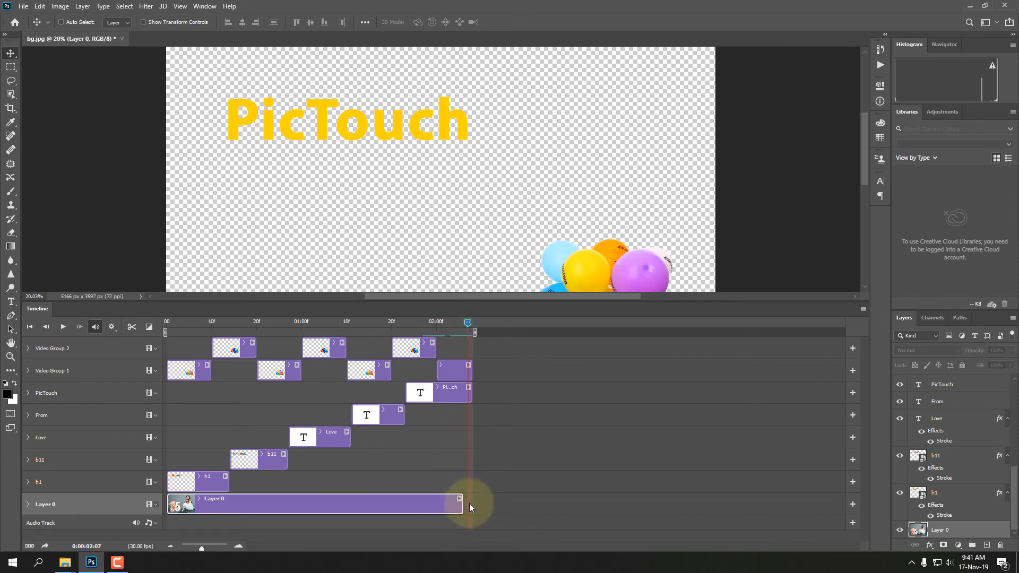
drag(463, 505, 471, 504)
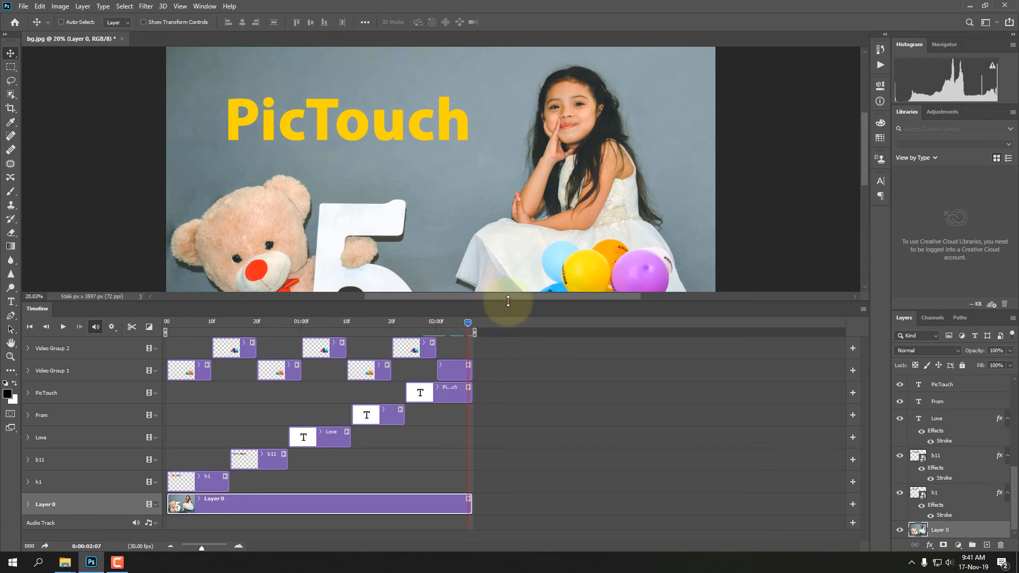
Shrink the timeline area to show more of the image and play the whole animation from the beginning.
drag(508, 301, 511, 368)
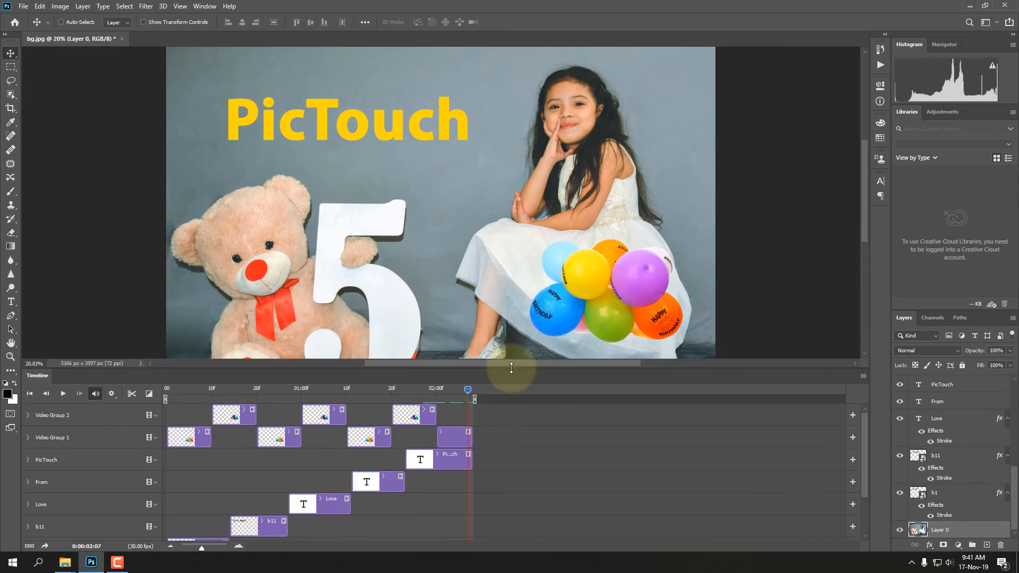
click(30, 393)
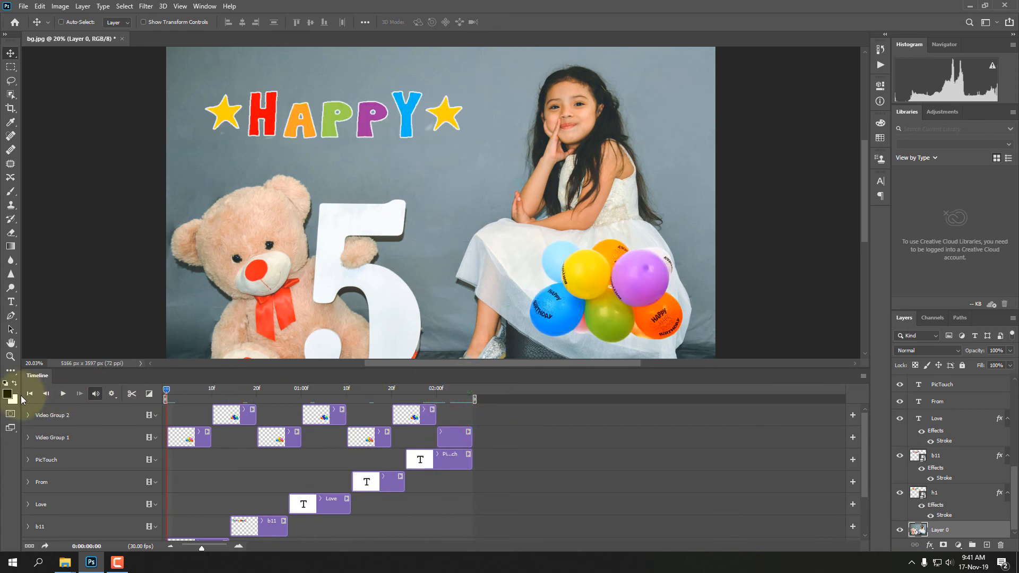
click(62, 393)
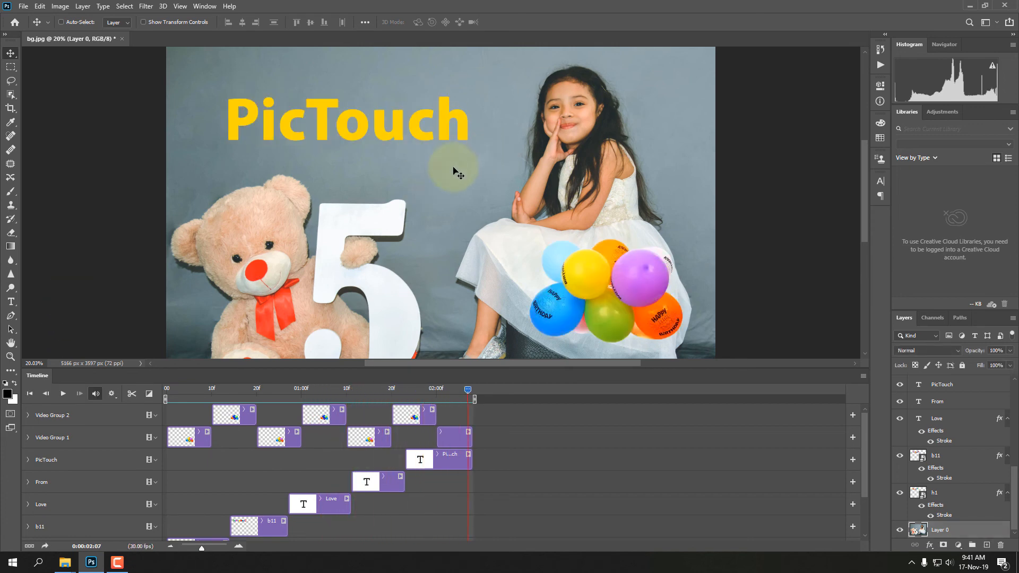
Save the animation on the computer as a GIF named bg, with the Local (Selective) palette, 256 colors and 75% Diffusion dither.
click(24, 5)
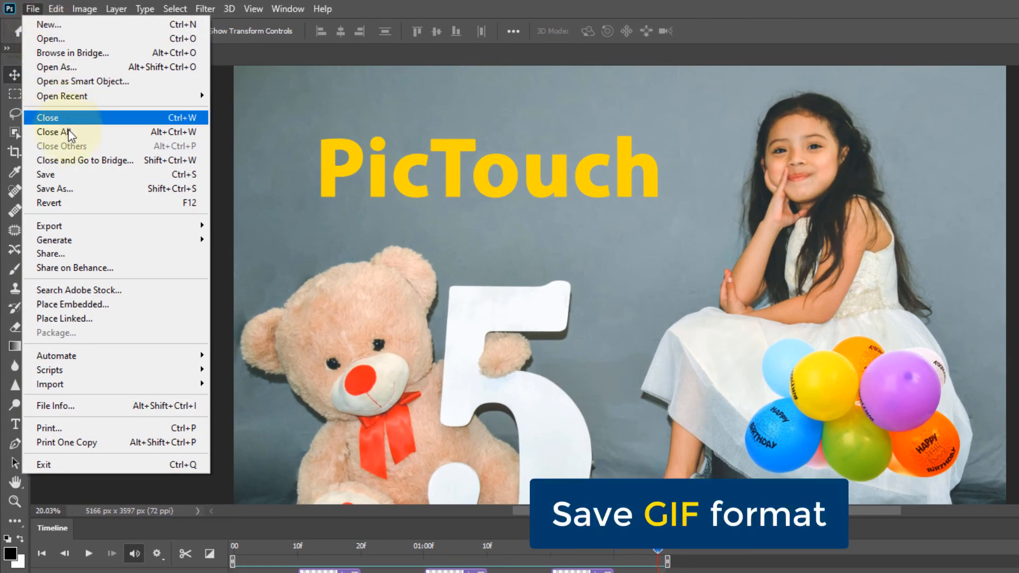
click(112, 192)
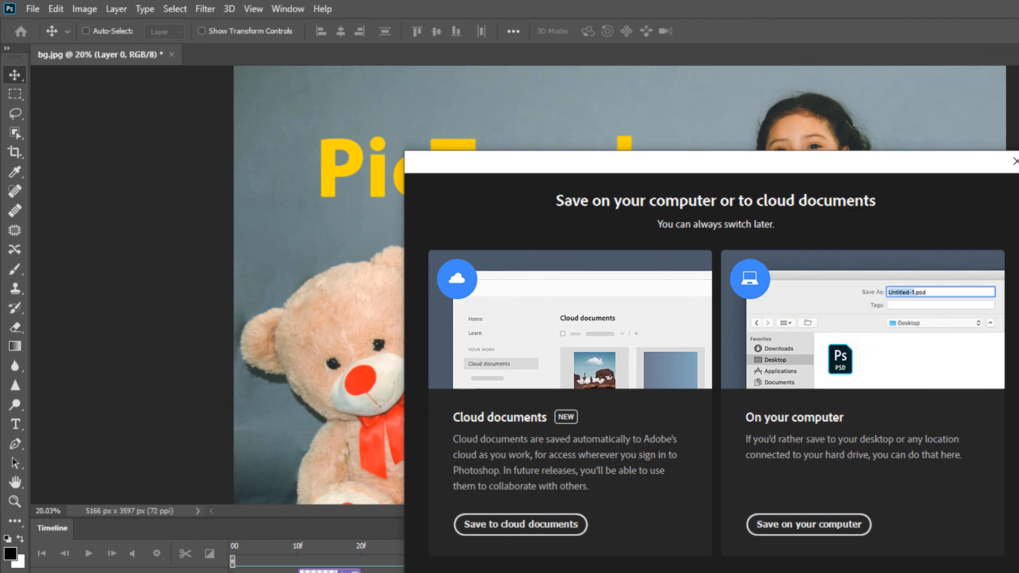
click(800, 534)
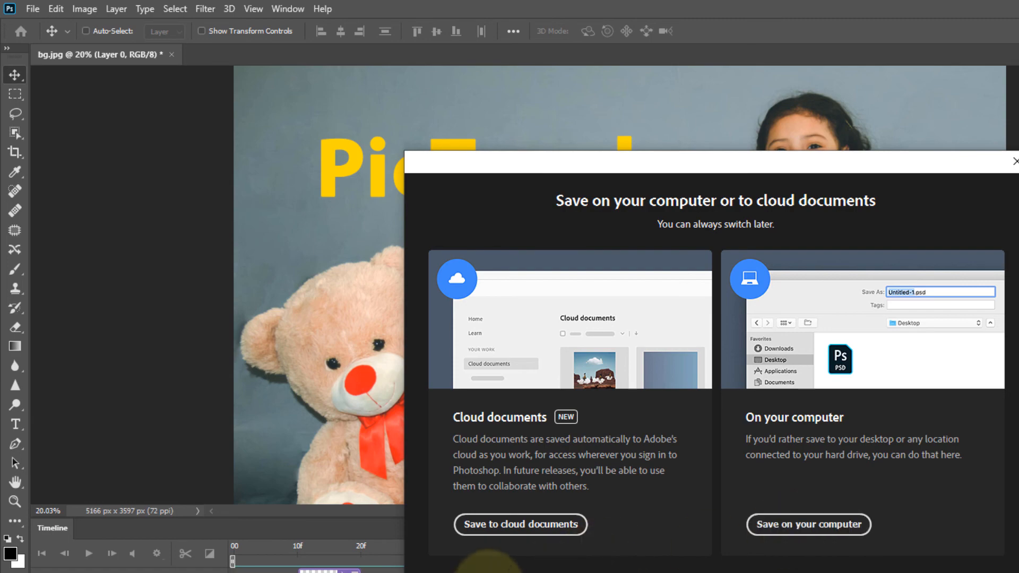
click(772, 536)
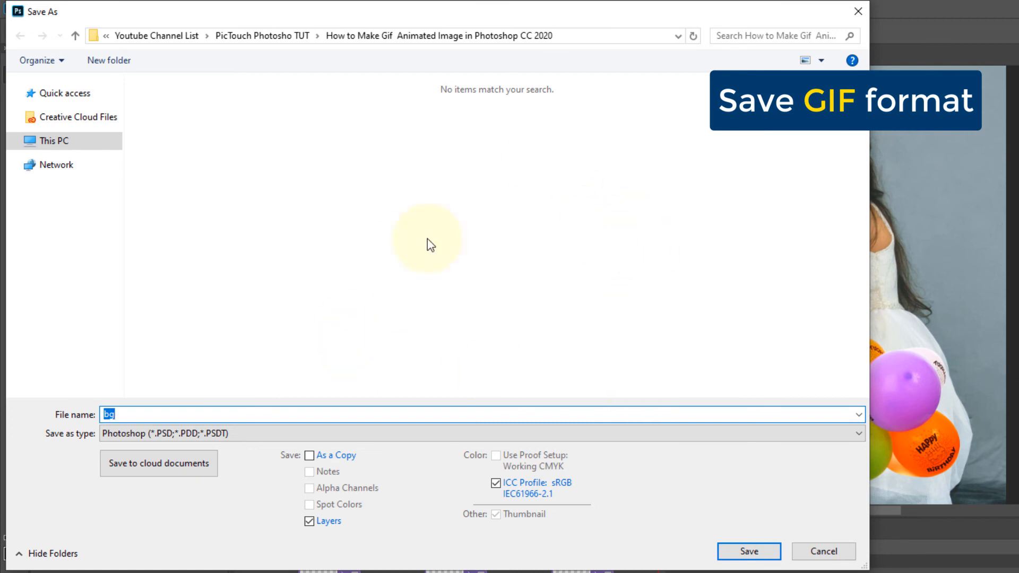
click(292, 434)
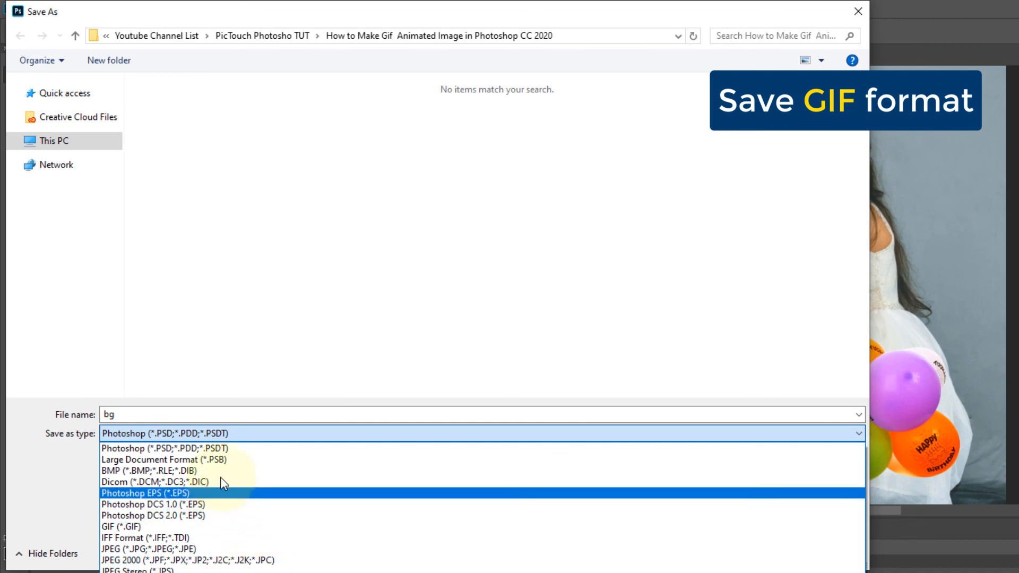
click(152, 526)
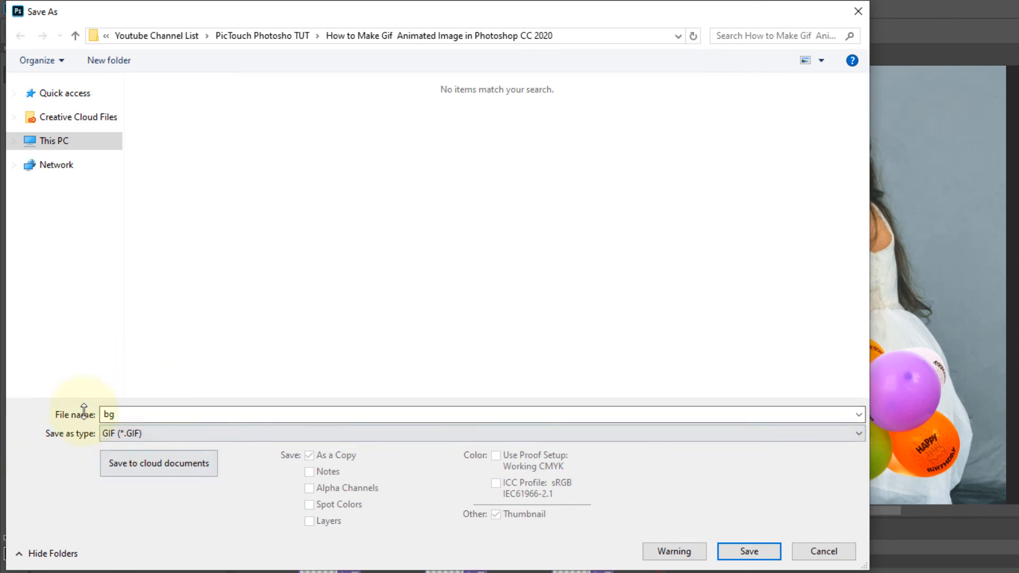
click(749, 551)
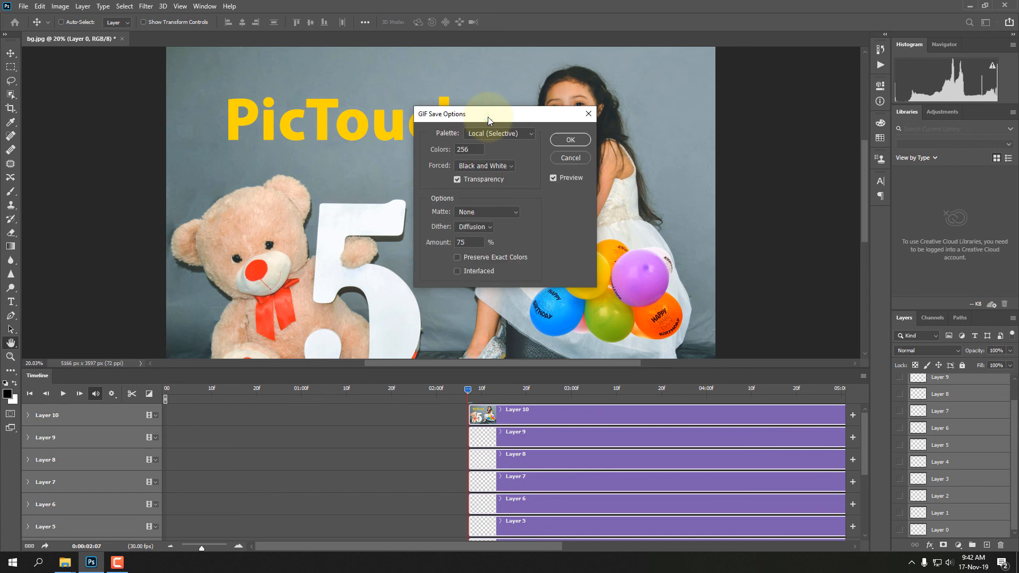
click(587, 139)
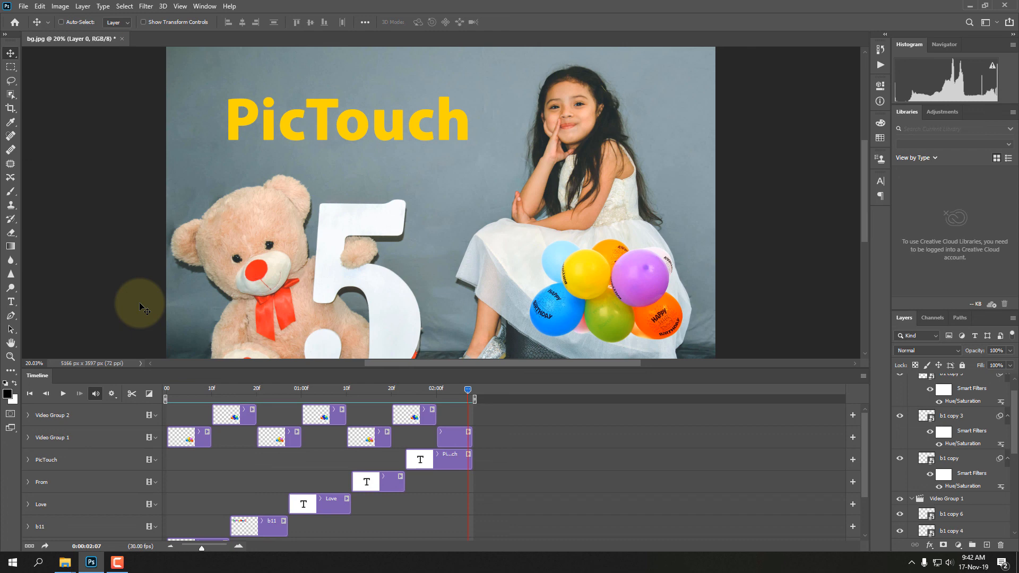
Switch to the project folder in File Explorer, open the bg GIF in Photos and view it maximized.
mouse_move(66, 569)
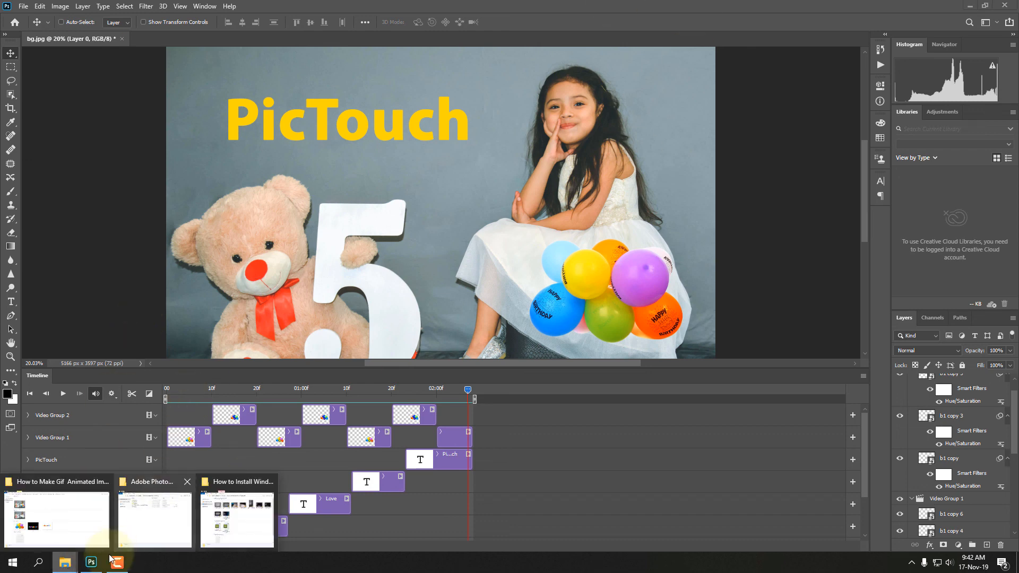
click(75, 525)
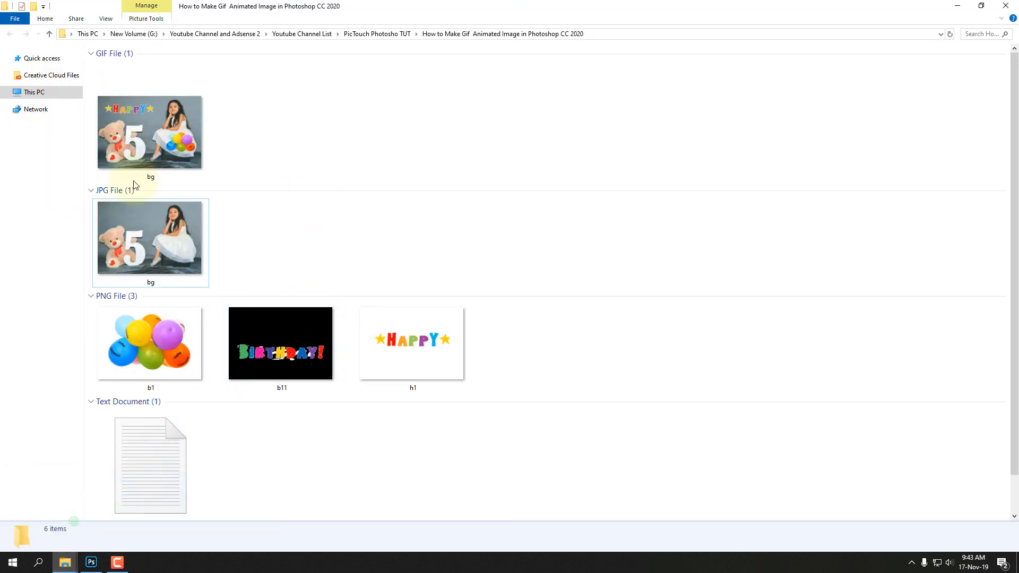
click(169, 129)
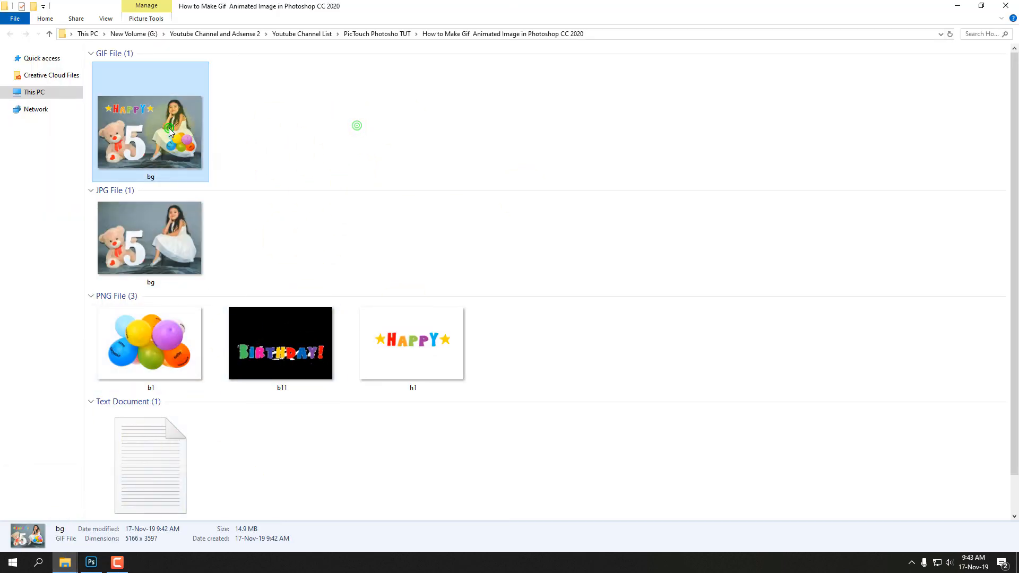
double_click(179, 122)
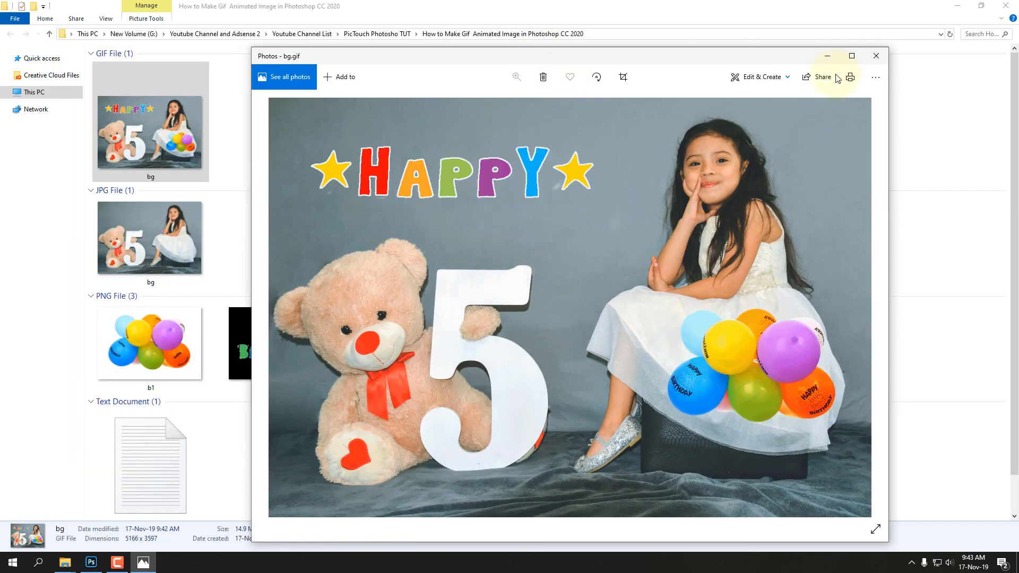
click(851, 56)
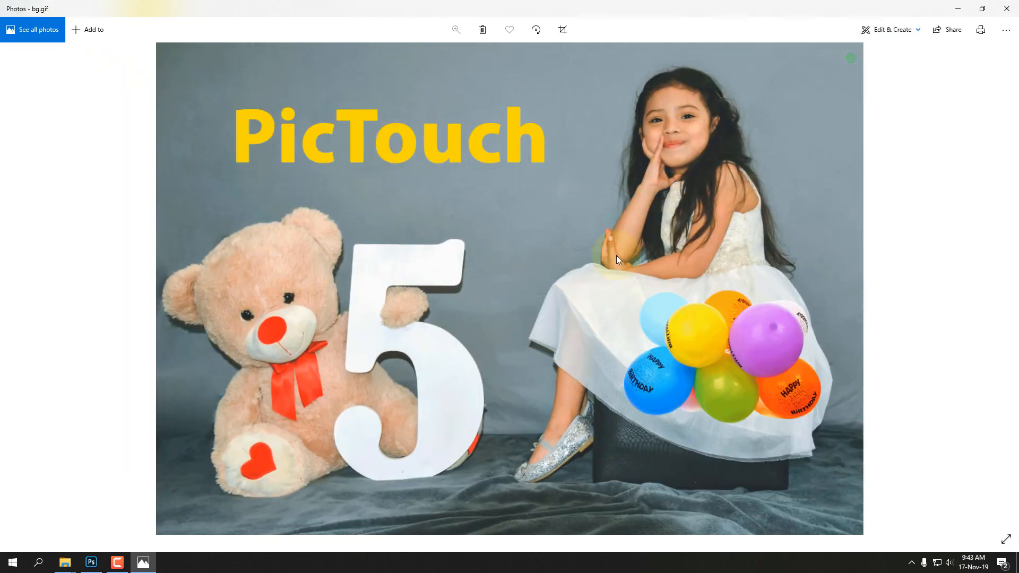